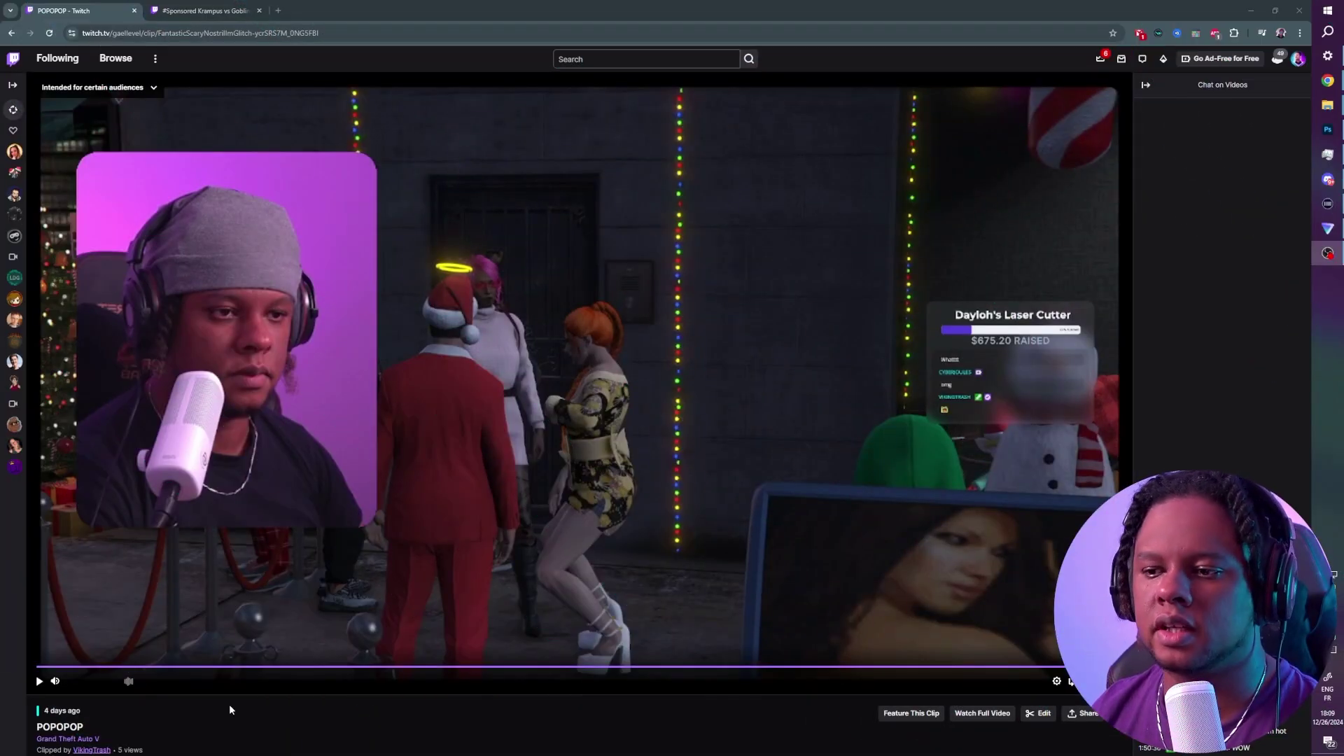
- Jump ahead to about 00:00:35 in the POPOPOP clip and set playback speed to 0.25x
{"action": "left_click", "coordinate": [730, 668]}
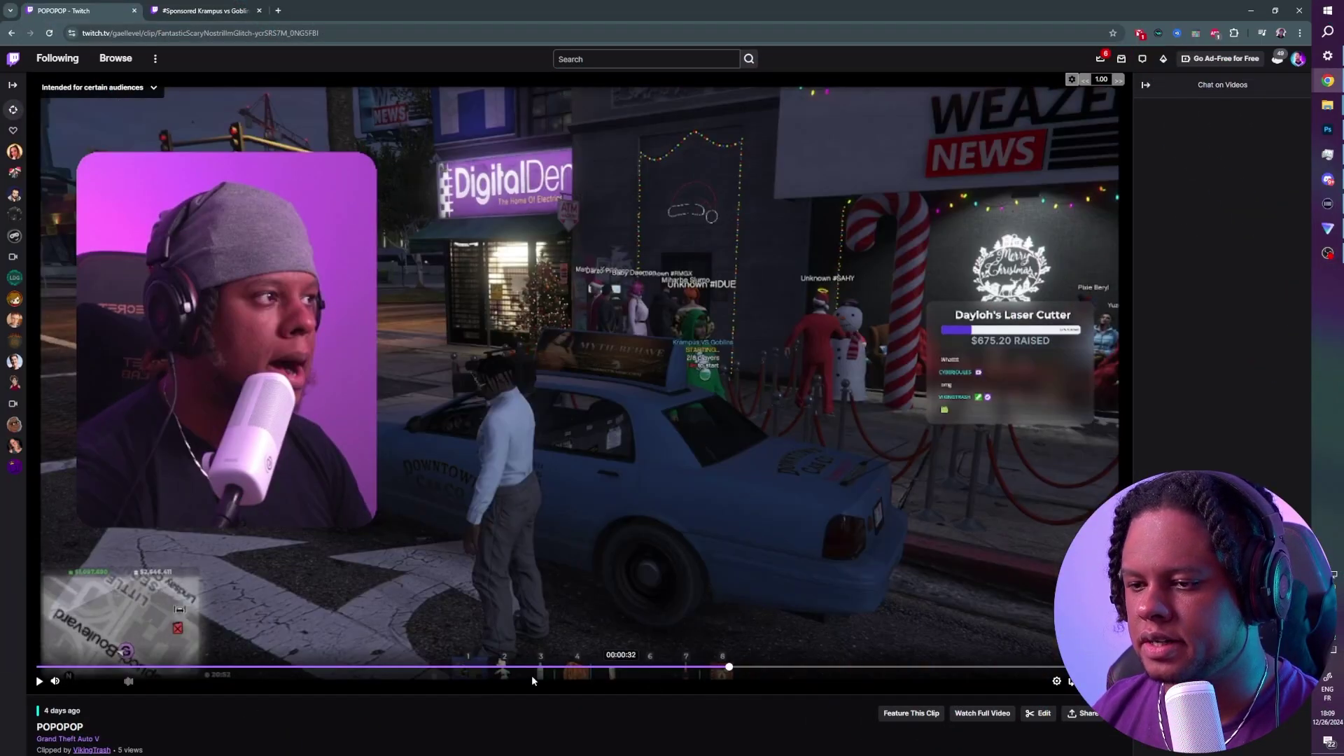
{"action": "left_click", "coordinate": [679, 669]}
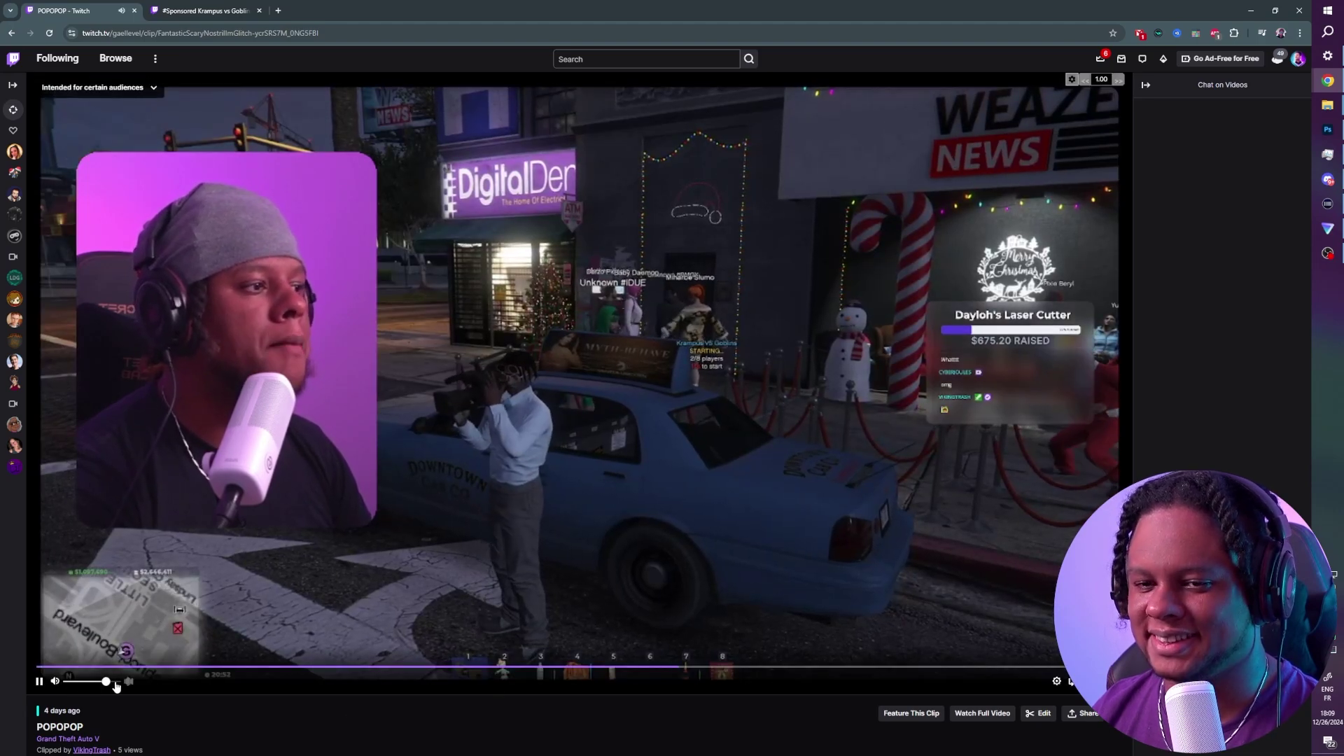
{"action": "left_click", "coordinate": [39, 687]}
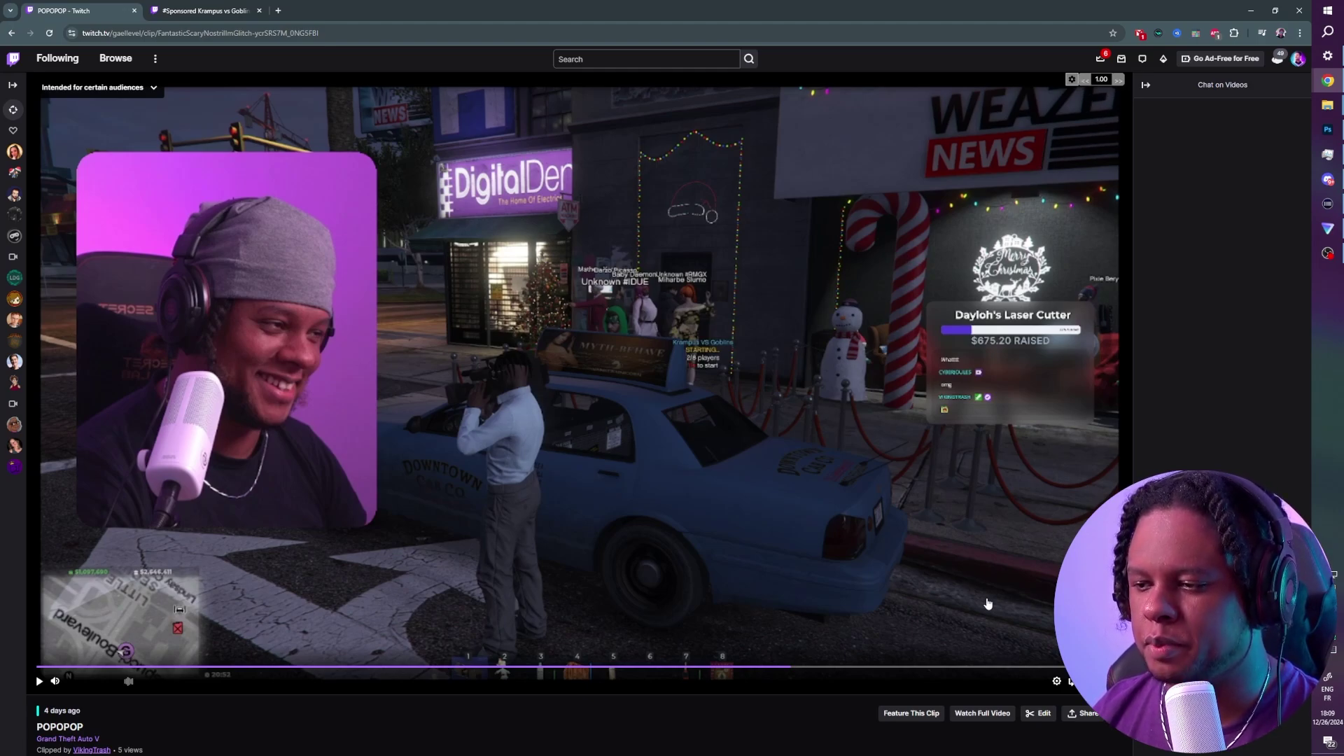
{"action": "left_click", "coordinate": [1056, 680]}
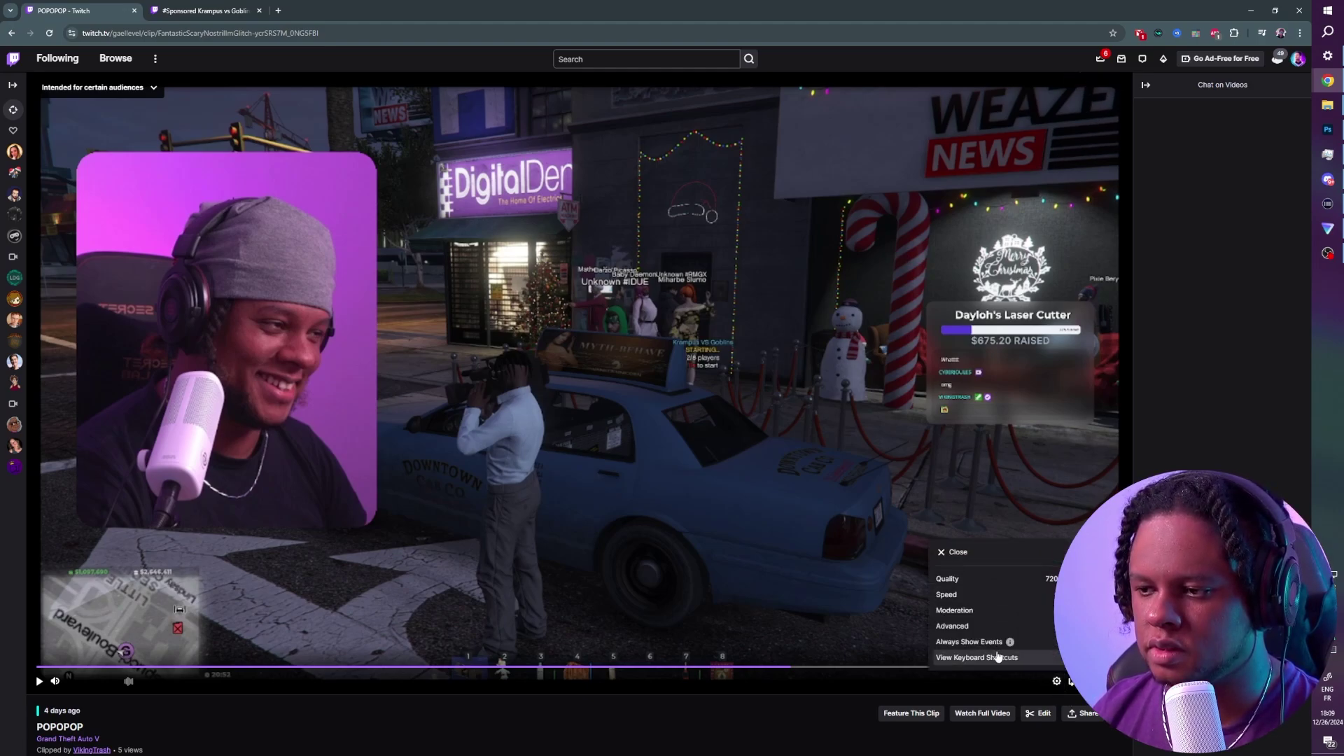
{"action": "left_click", "coordinate": [1017, 604]}
{"action": "left_click", "coordinate": [957, 564]}
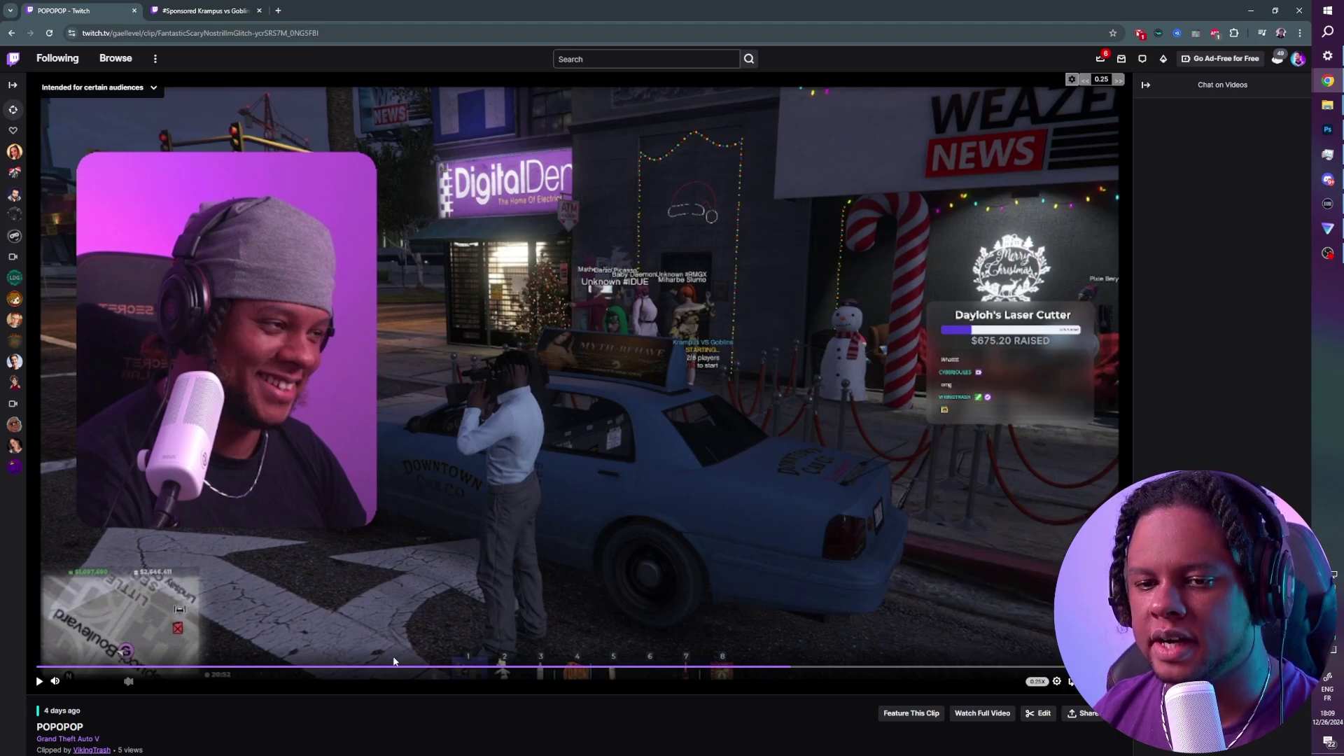
- Resume slow playback, mute the audio, and pause on the wide-eyed closed-mouth face
{"action": "left_click", "coordinate": [1057, 680]}
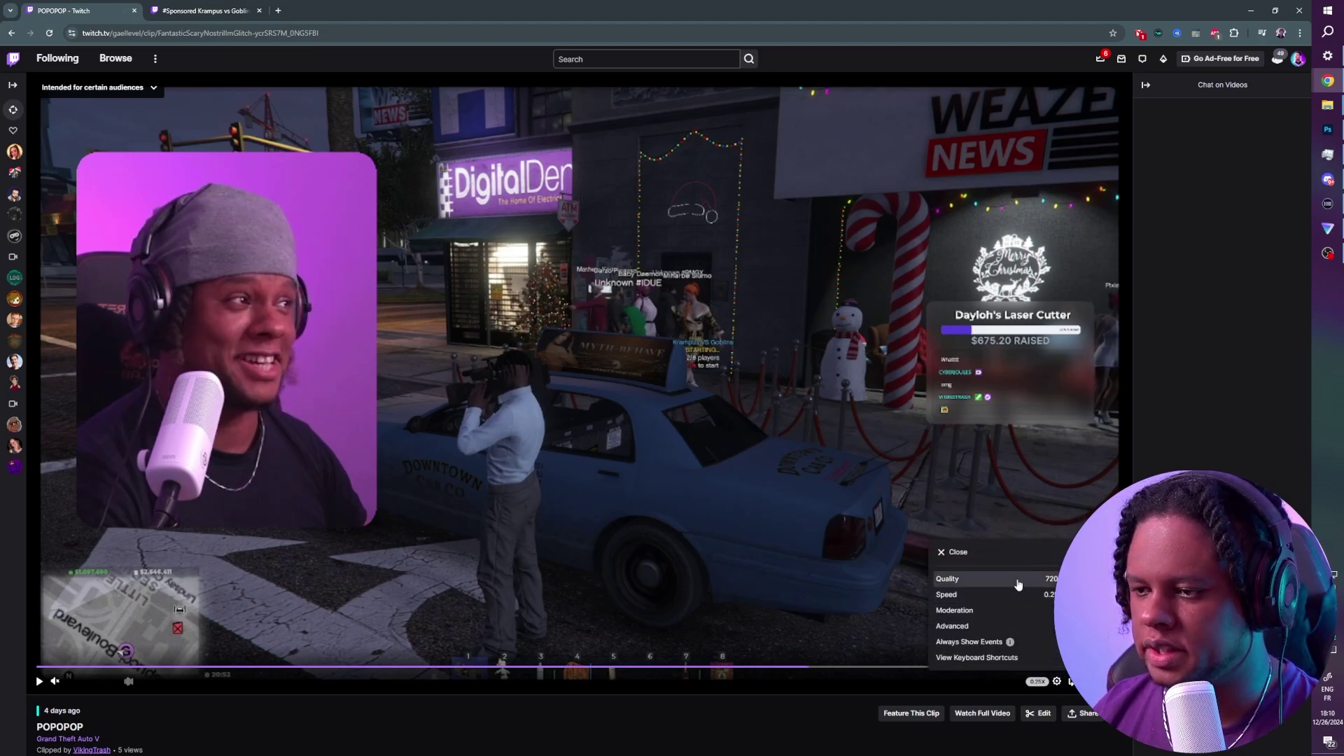
{"action": "left_click", "coordinate": [1017, 579]}
{"action": "left_click", "coordinate": [39, 681]}
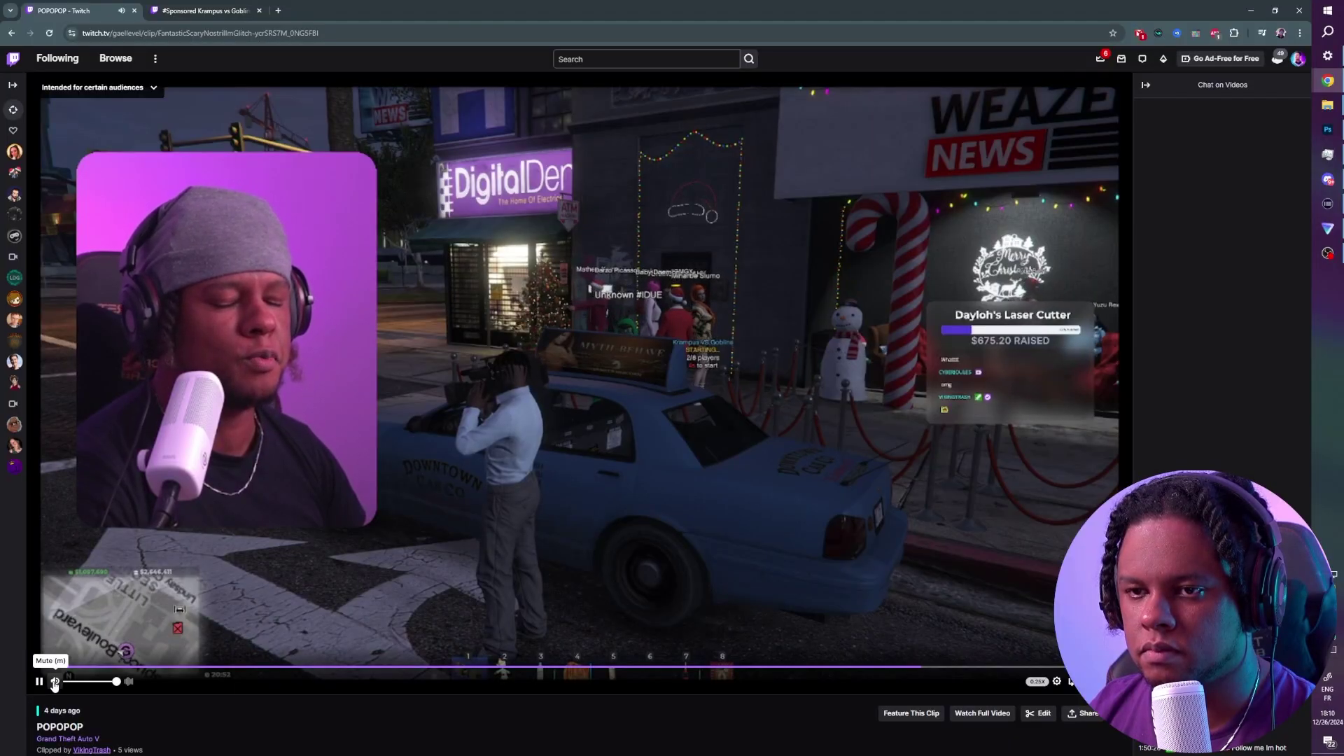
{"action": "left_click", "coordinate": [54, 683]}
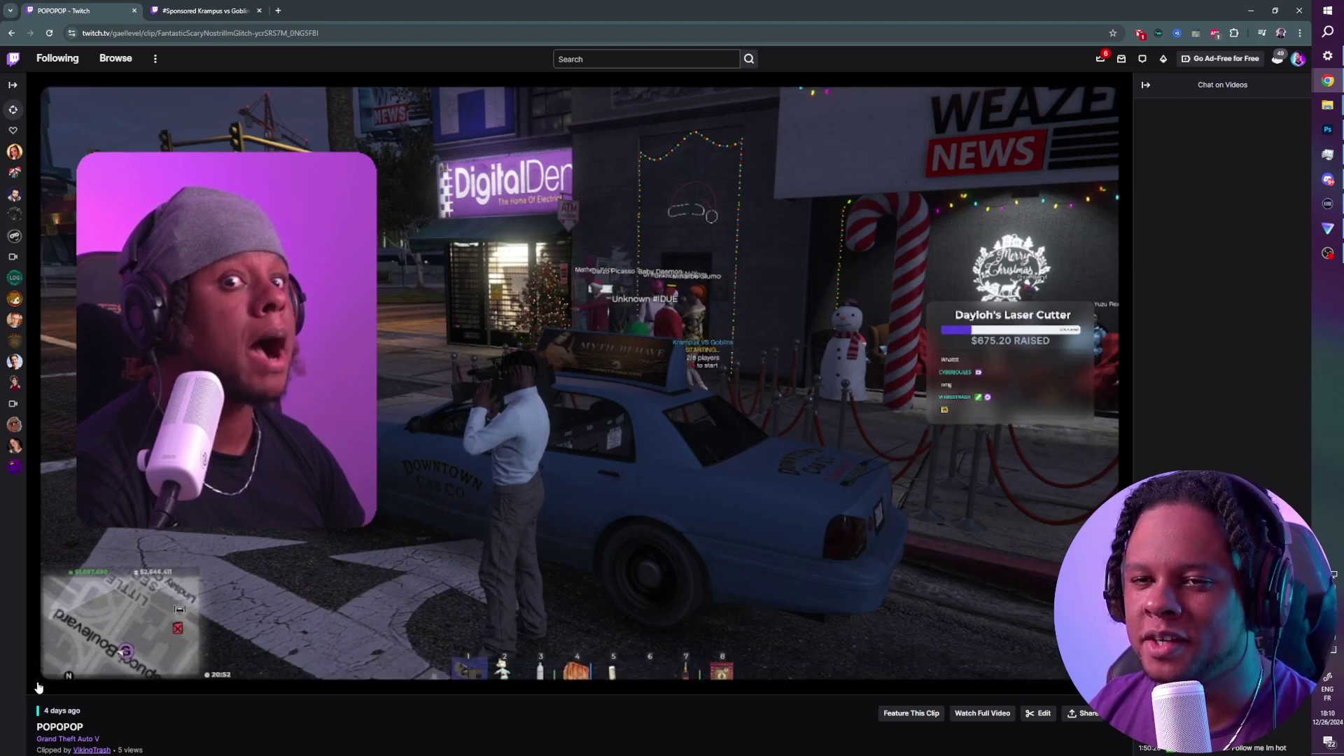
{"action": "left_click", "coordinate": [40, 682]}
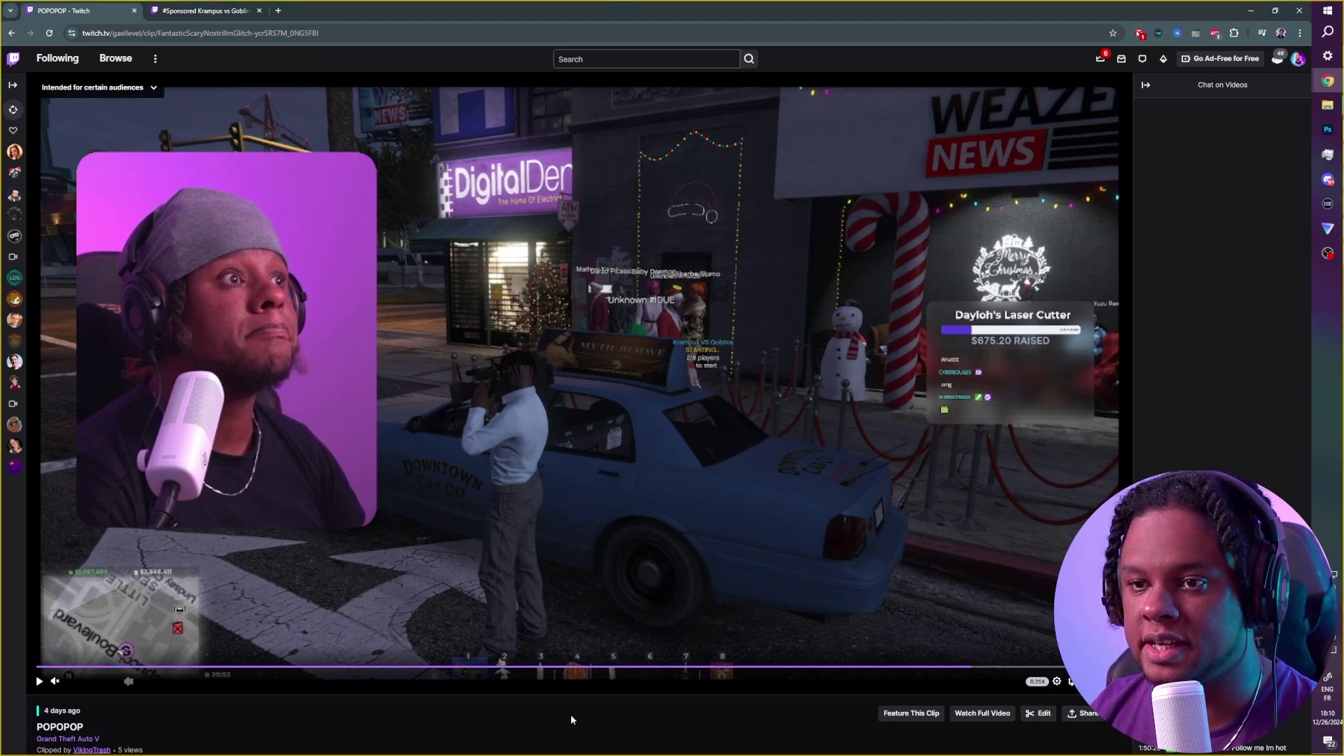
- Snip the webcam box showing the closed-mouth face, then open a new browser tab
{"action": "key", "text": "super+shift+s"}
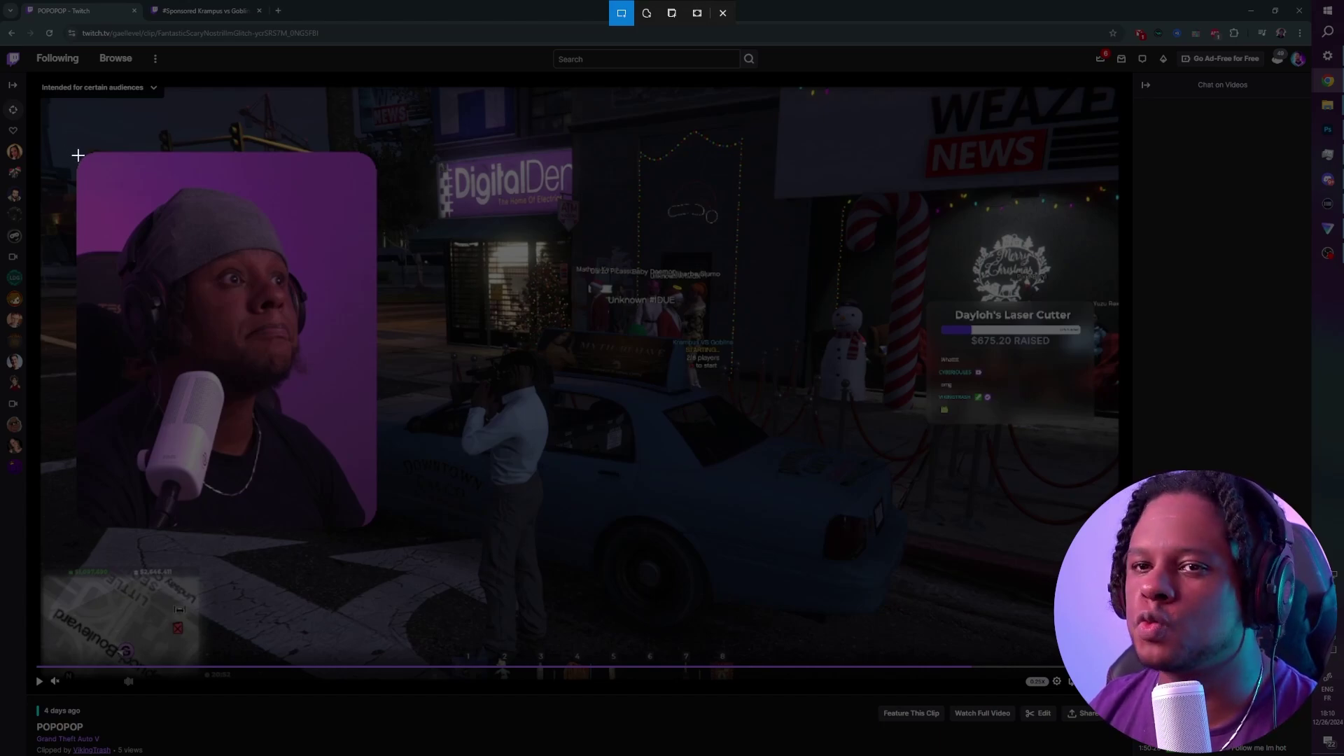
{"action": "left_click_drag", "start_coordinate": [77, 158], "coordinate": [376, 461]}
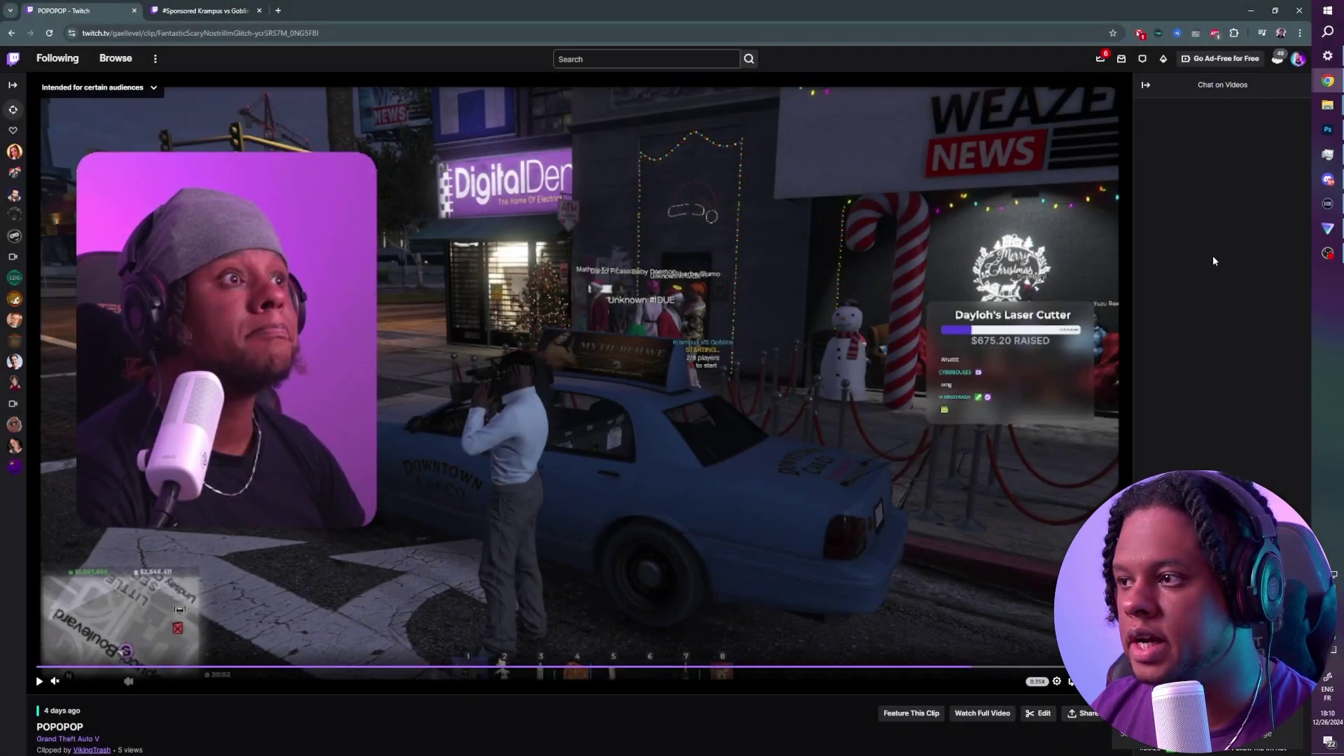
{"action": "left_click", "coordinate": [1327, 130]}
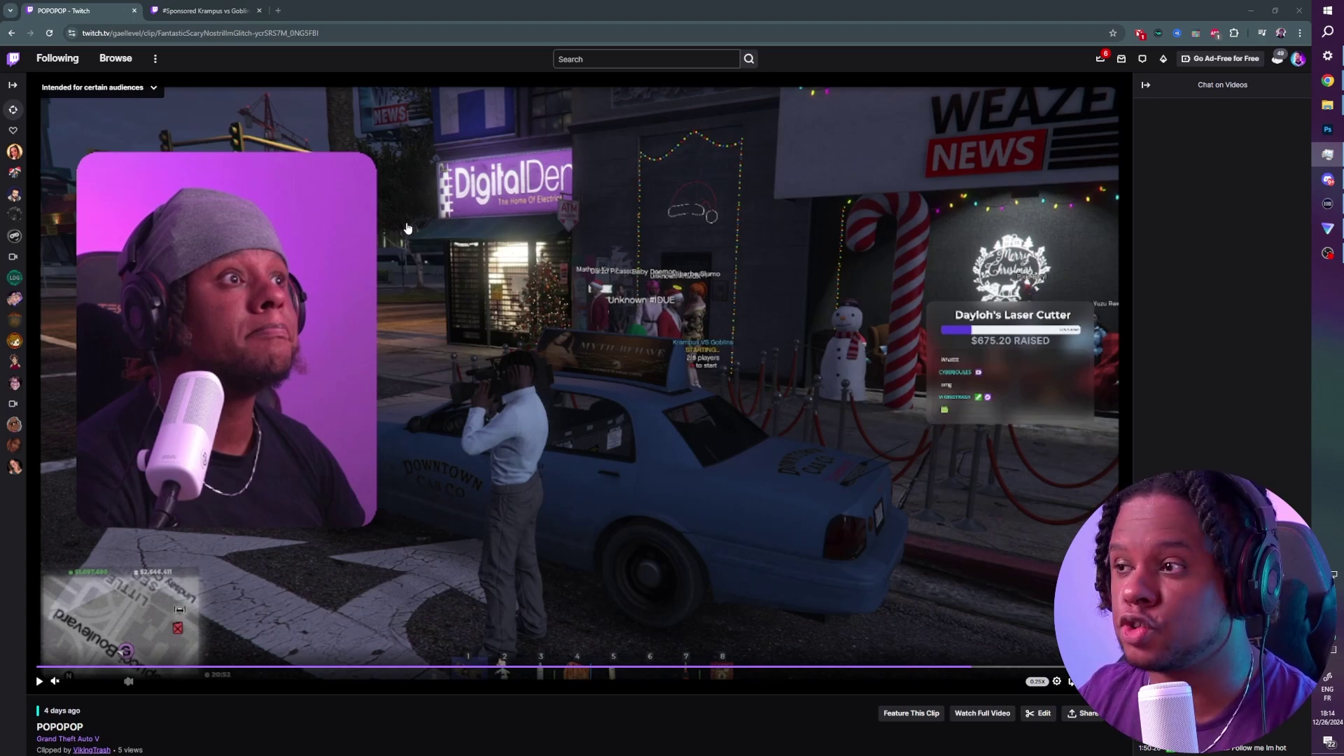
{"action": "left_click", "coordinate": [278, 11]}
- Load photopea.com and start a new project sized 400 × 400 pixels
{"action": "type", "text": "photopea.com/#"}
{"action": "key", "text": "Return"}
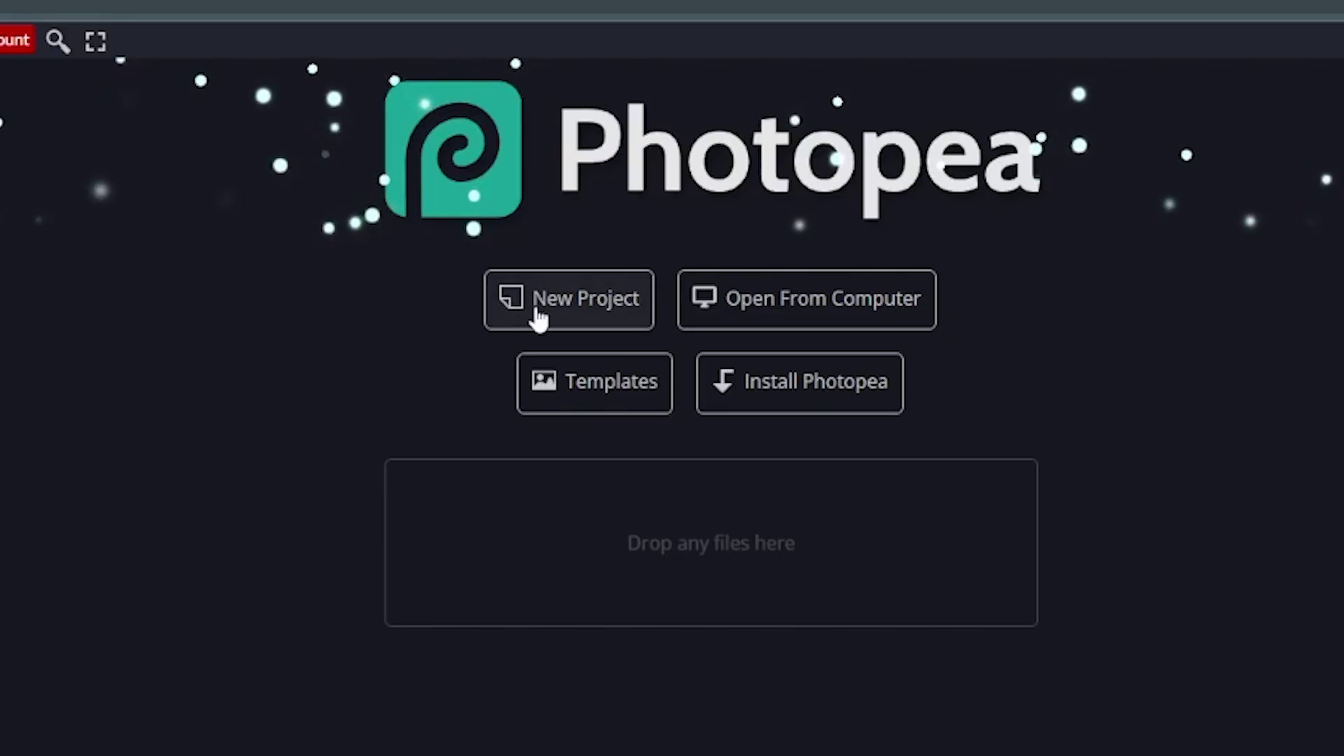
{"action": "left_click", "coordinate": [480, 170]}
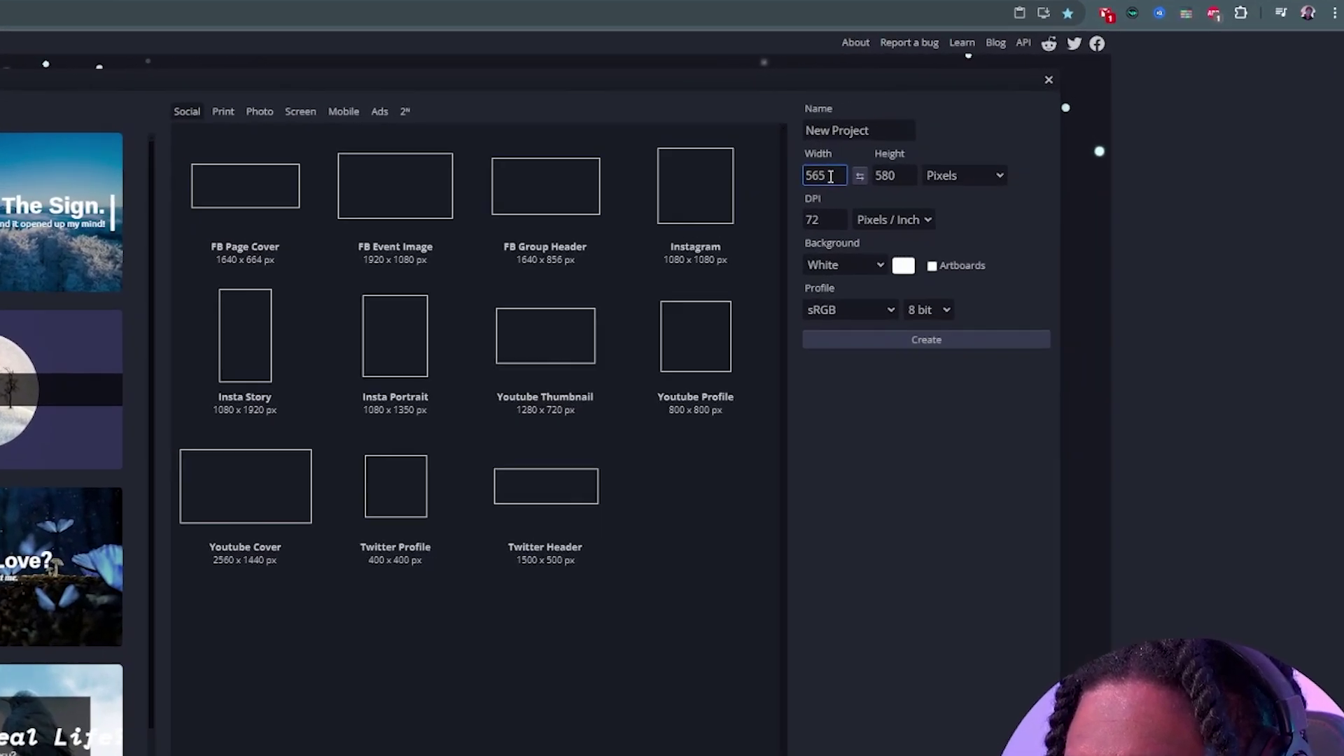
{"action": "left_click_drag", "start_coordinate": [946, 147], "coordinate": [926, 146]}
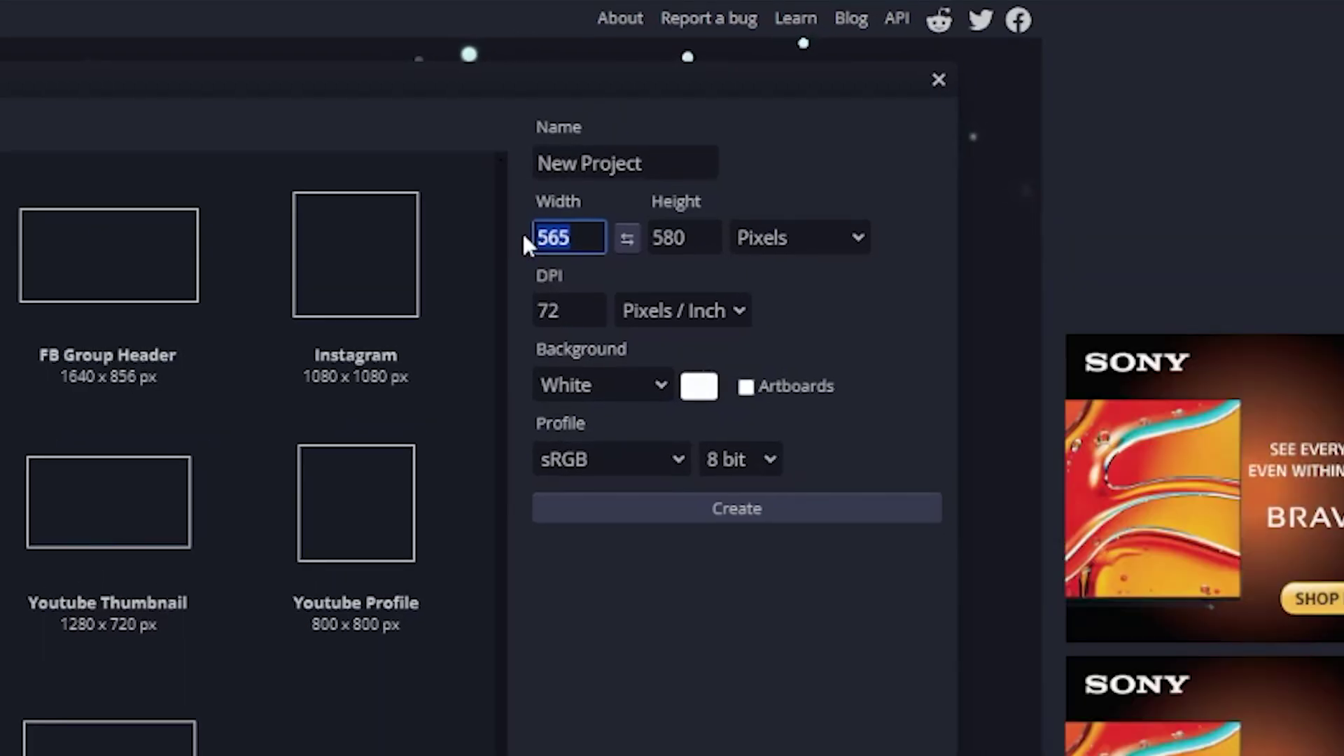
{"action": "type", "text": "400"}
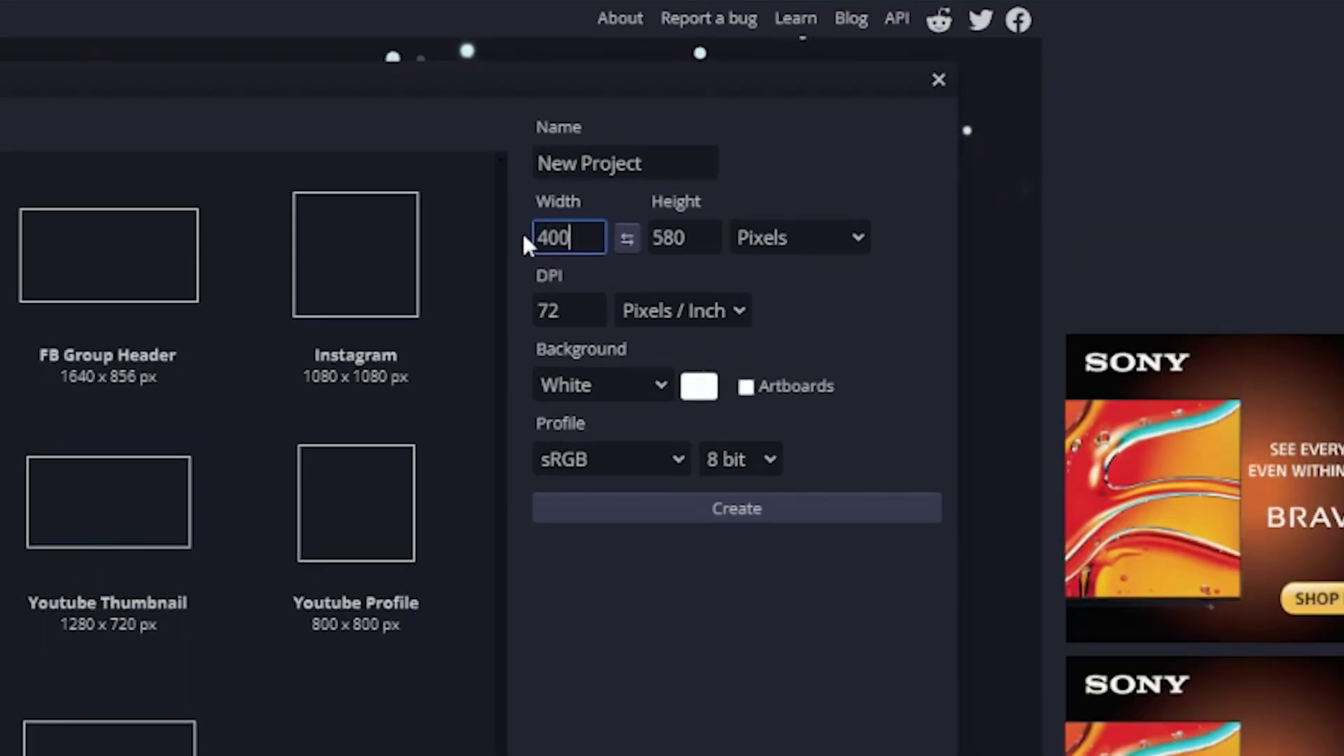
{"action": "key", "text": "Tab"}
{"action": "type", "text": "400"}
- Name the project gaellePOP, create it, and paste the closed-mouth face capture as Layer 1
{"action": "left_click", "coordinate": [519, 164]}
{"action": "type", "text": "gaele"}
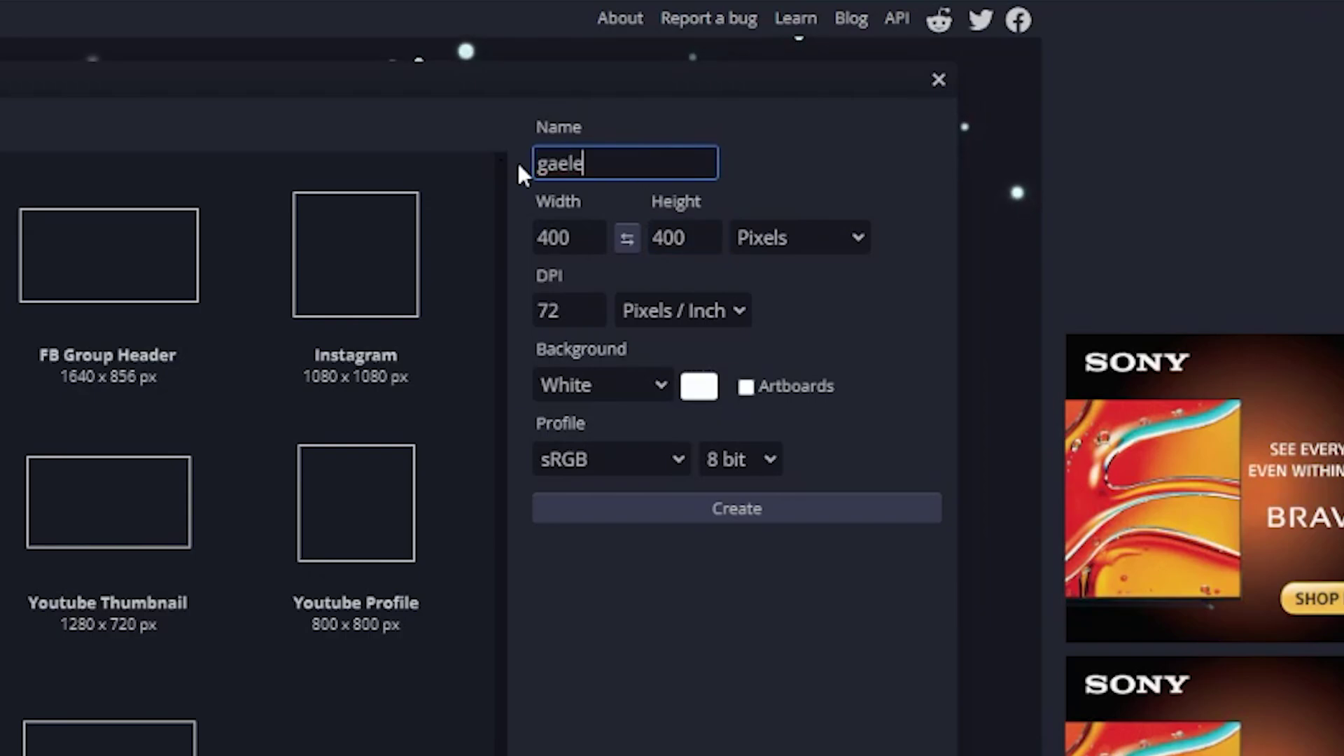
{"action": "key", "text": "BackSpace"}
{"action": "type", "text": "l"}
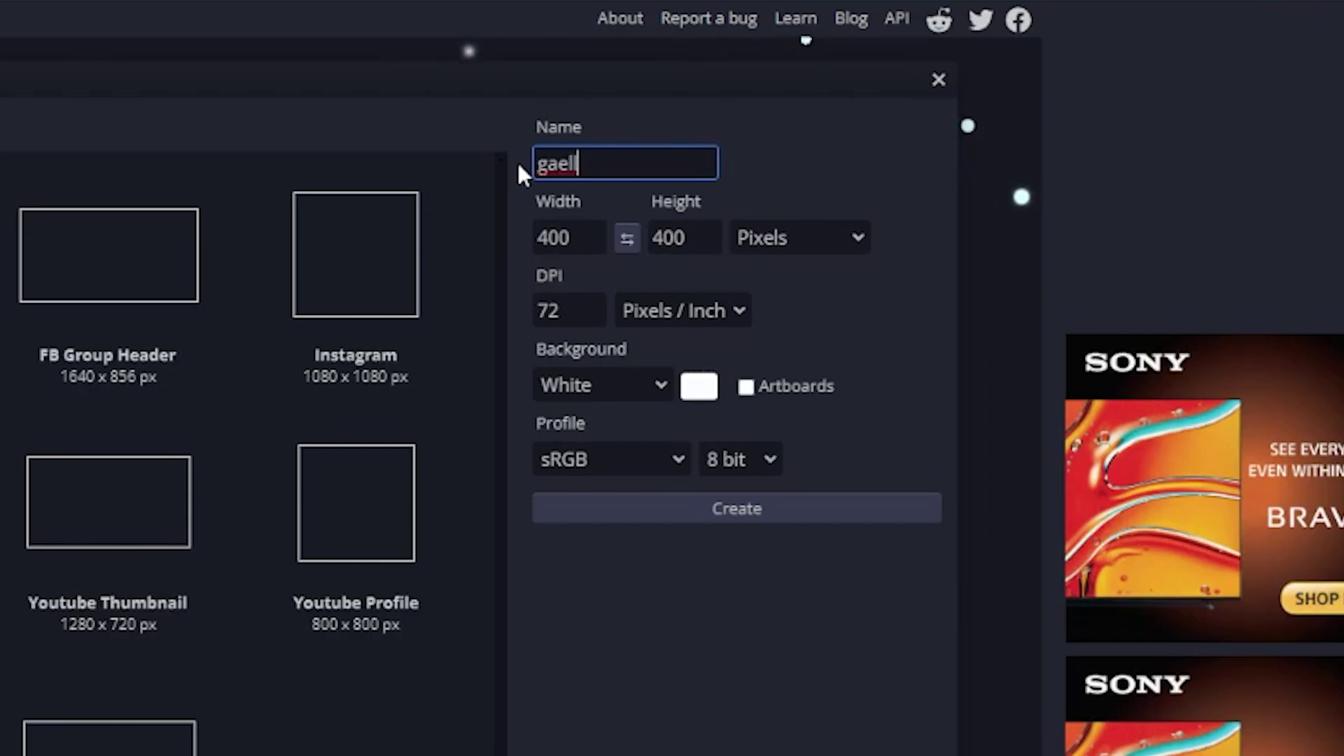
{"action": "type", "text": "ePOP"}
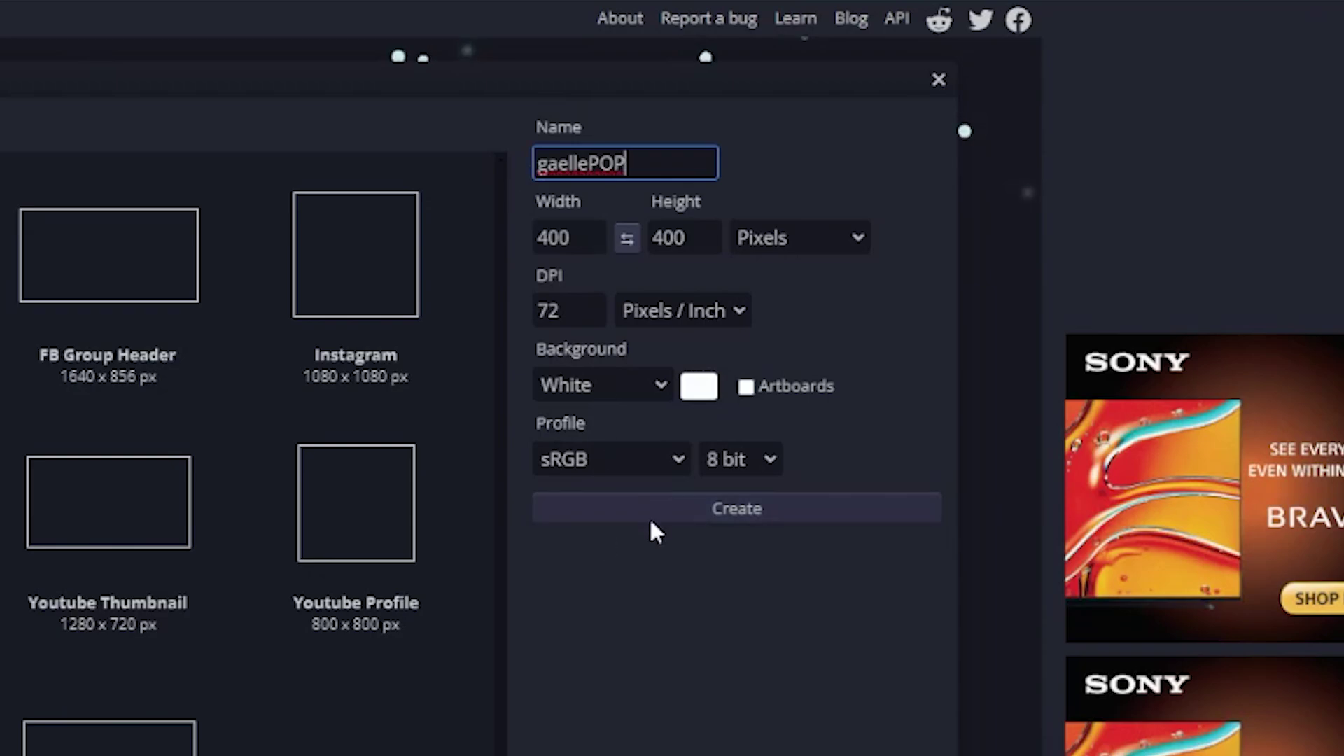
{"action": "left_click", "coordinate": [651, 516]}
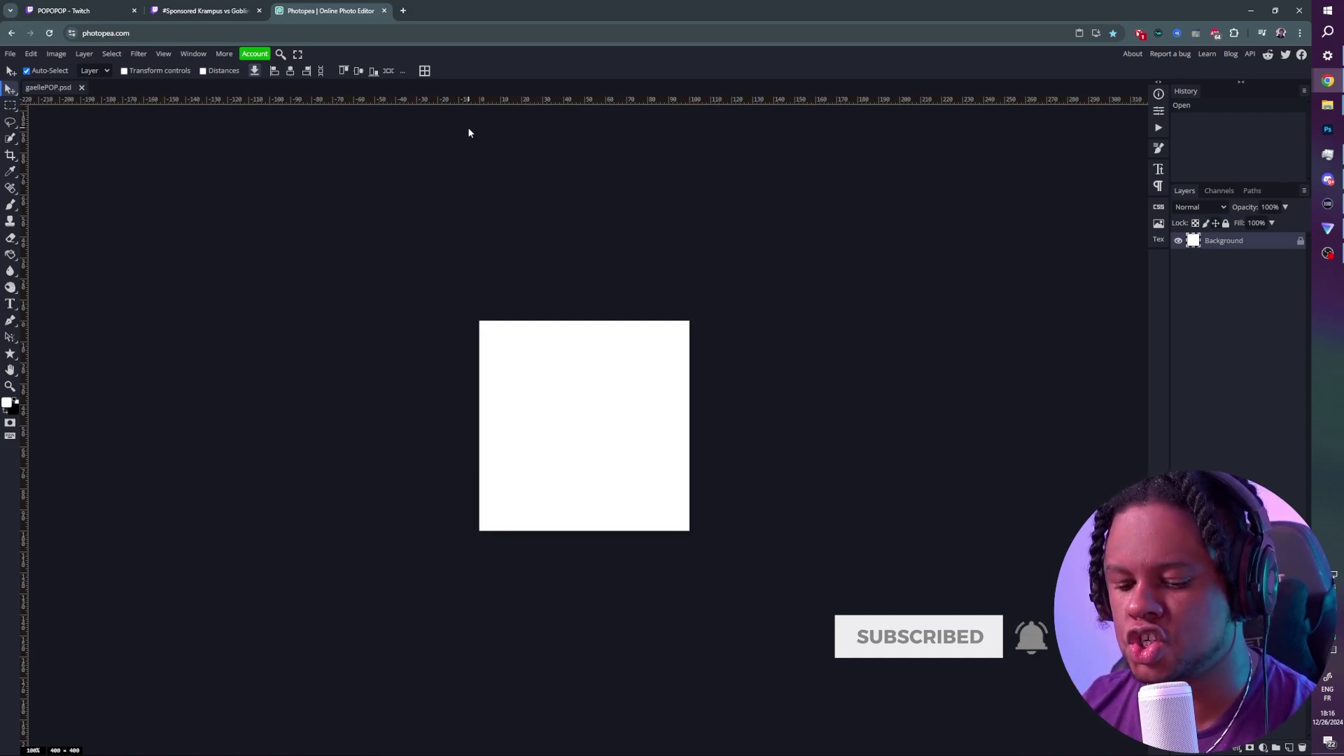
{"action": "key", "text": "ctrl+v"}
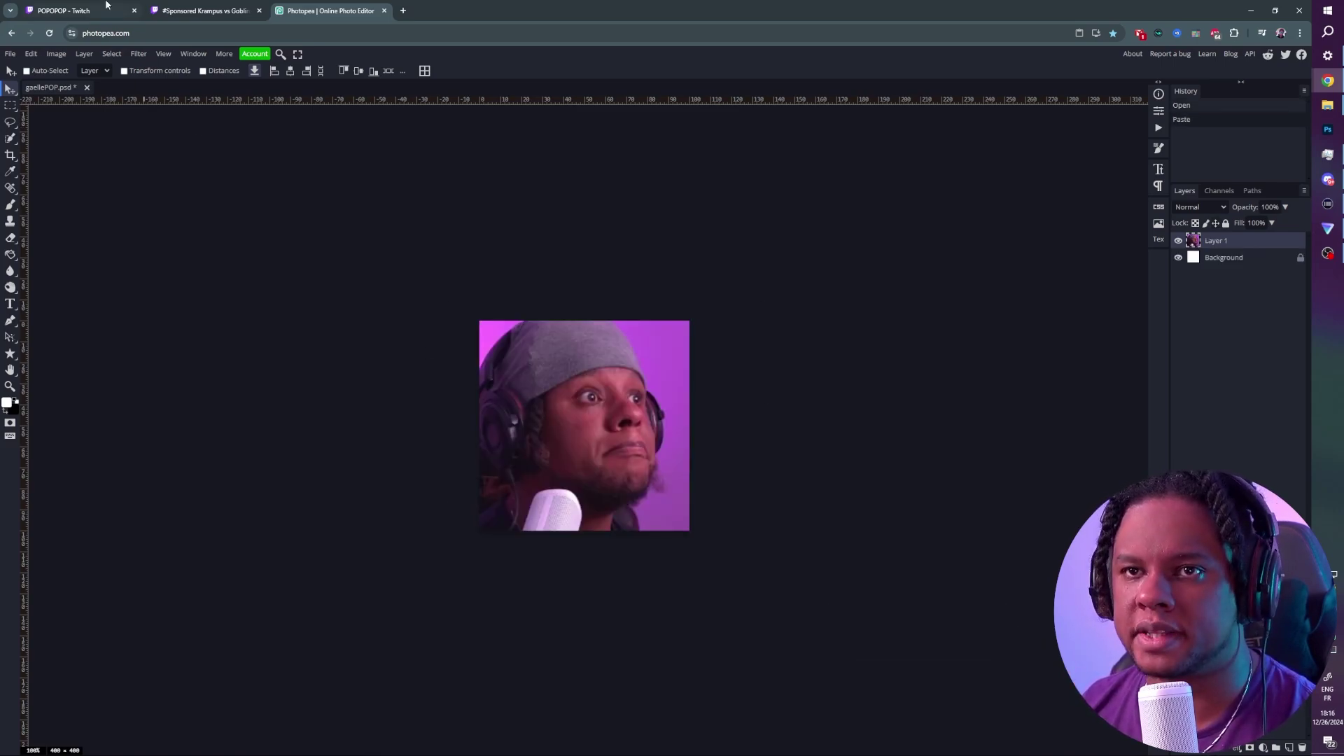
- Advance the POPOPOP clip to the open-mouth expression and snip the webcam box again
{"action": "left_click", "coordinate": [186, 11]}
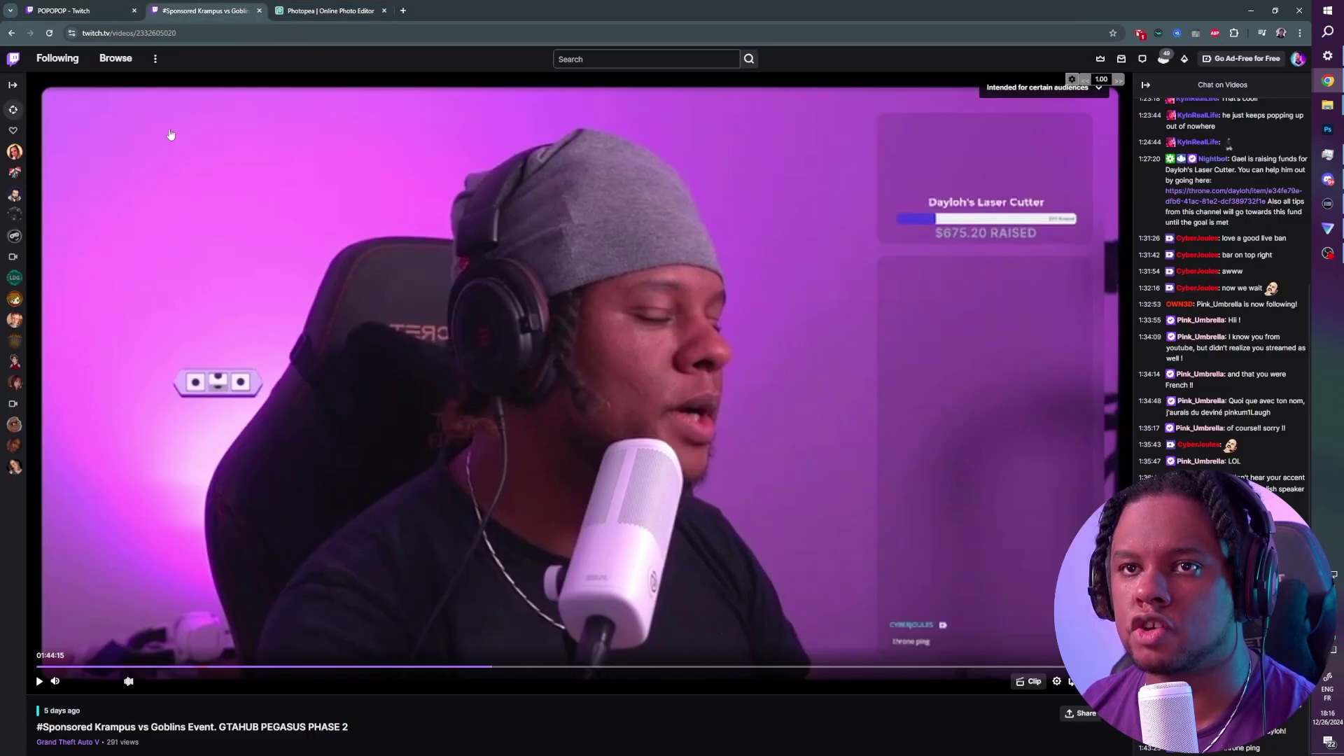
{"action": "left_click", "coordinate": [70, 10]}
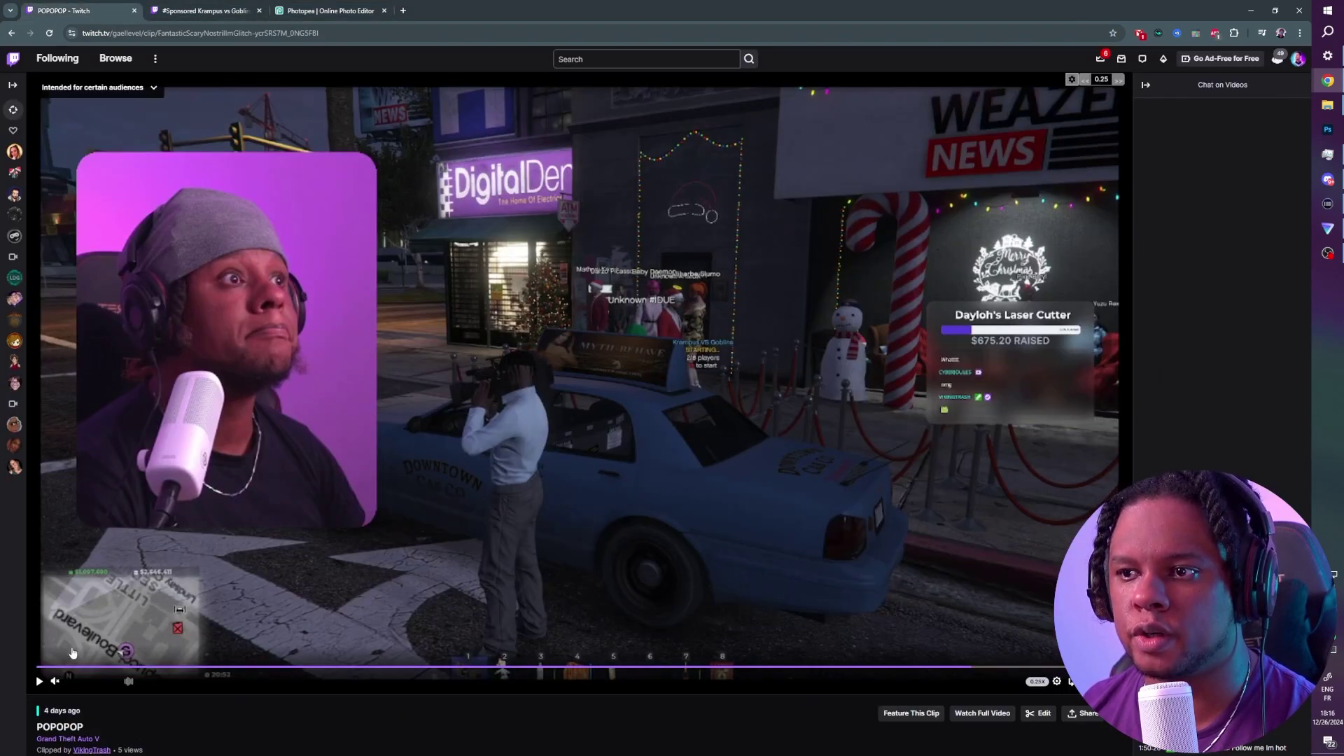
{"action": "left_click", "coordinate": [40, 680]}
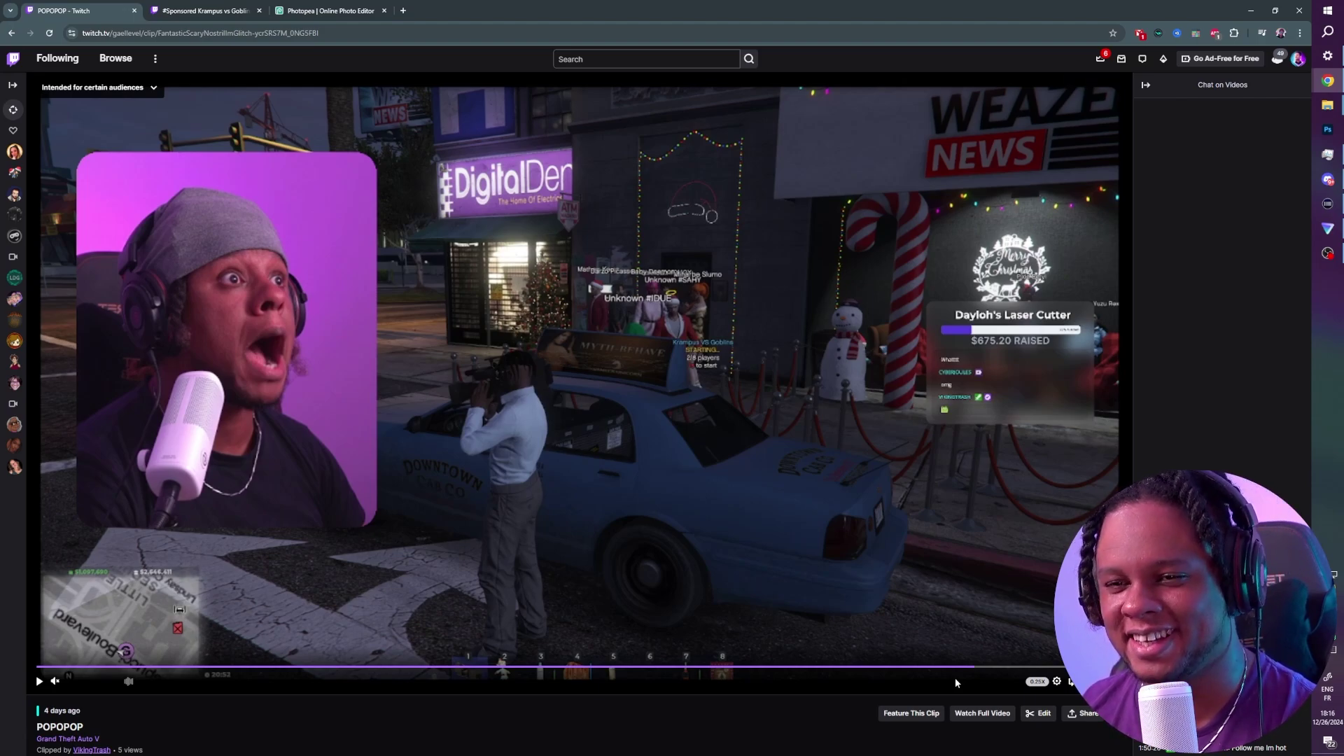
{"action": "key", "text": "super+shift+s"}
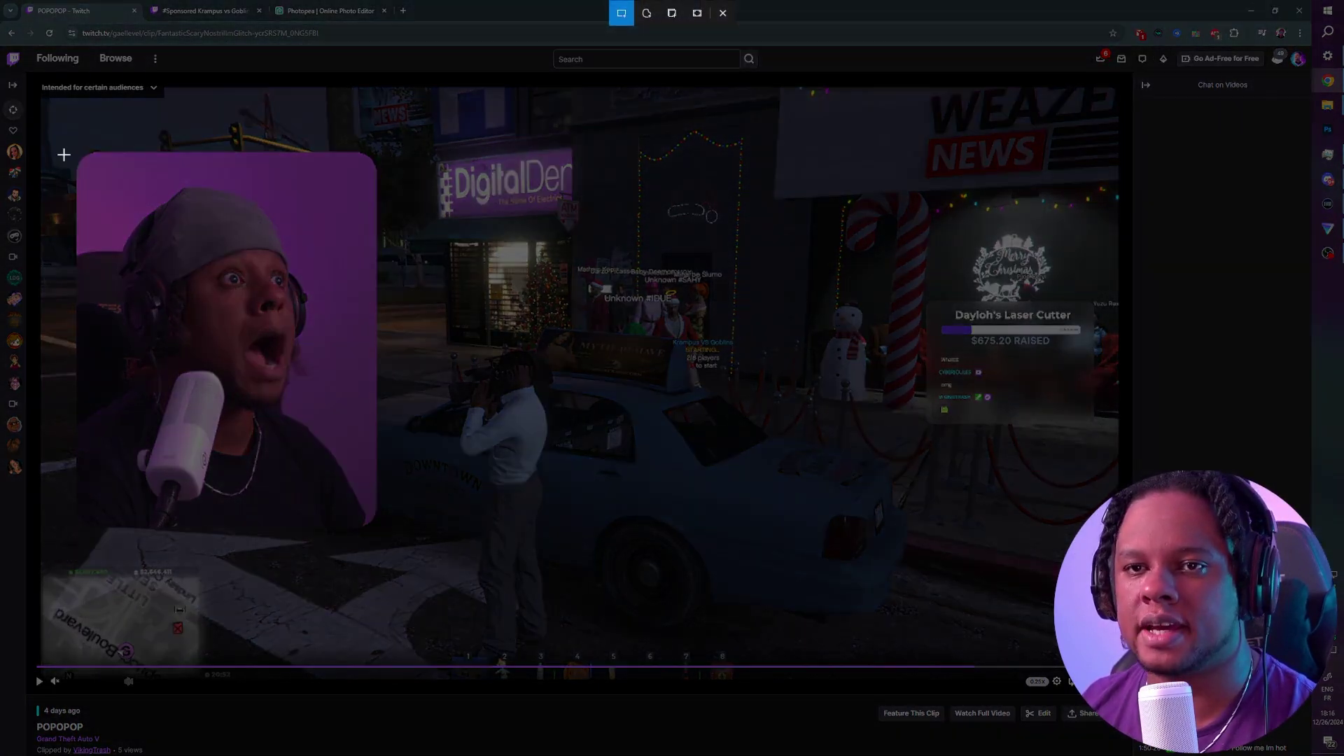
{"action": "left_click_drag", "start_coordinate": [72, 152], "coordinate": [367, 516]}
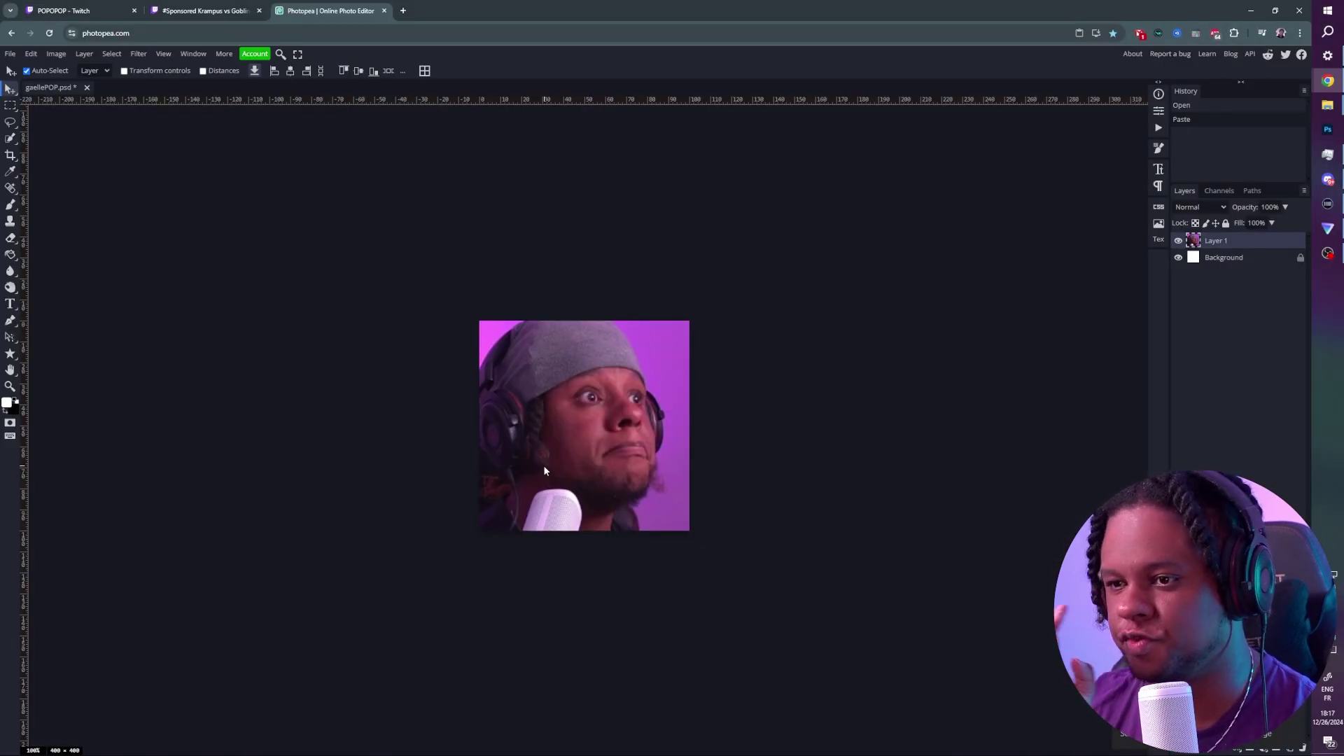
- Paste the open-mouth face as Layer 2 and align it over Layer 1 at 59% opacity, then restore 100%
{"action": "key", "text": "ctrl+v"}
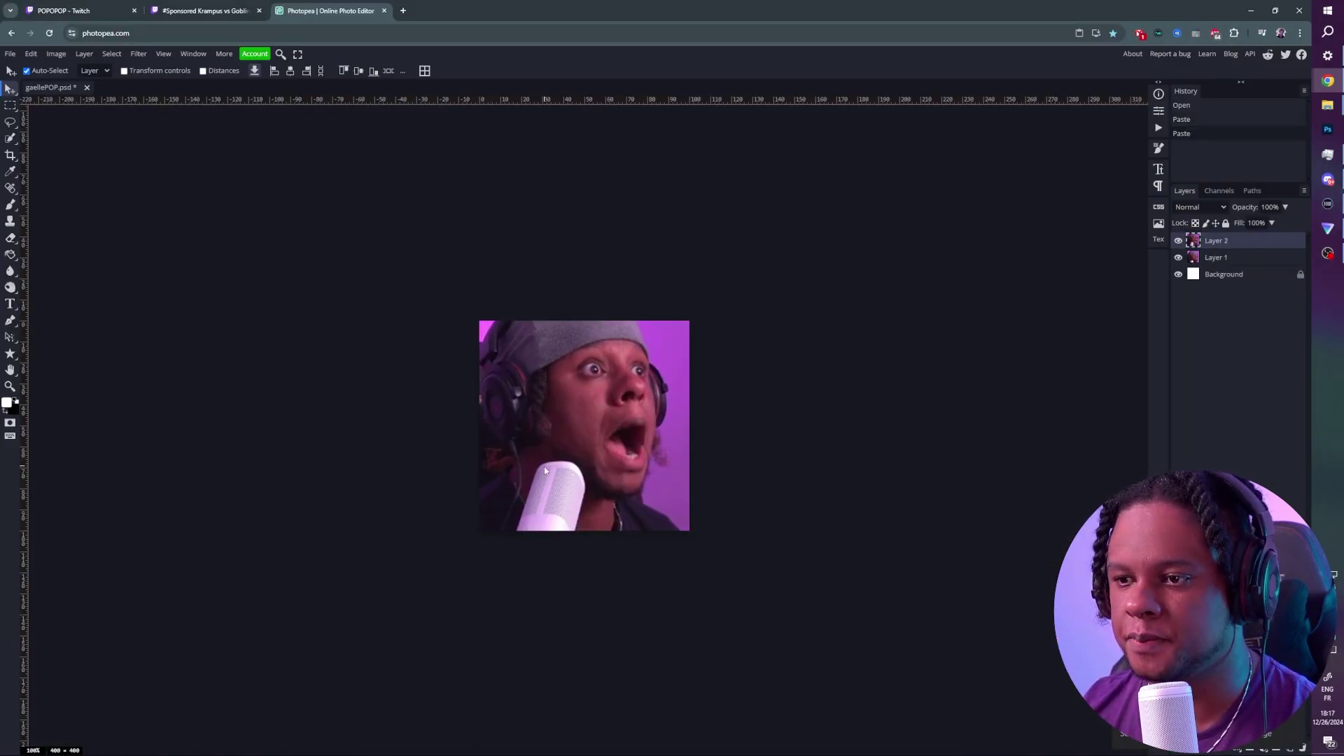
{"action": "left_click", "coordinate": [1286, 206]}
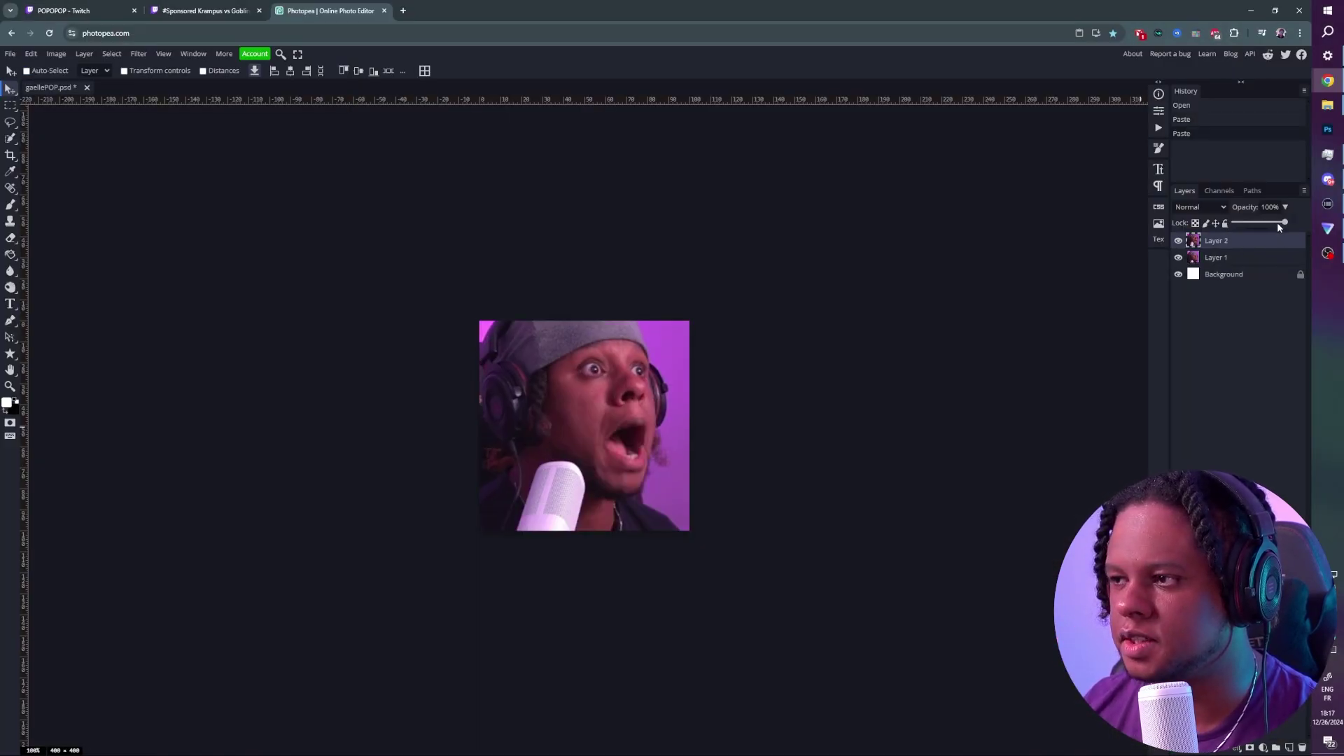
{"action": "left_click_drag", "start_coordinate": [1271, 227], "coordinate": [1265, 228]}
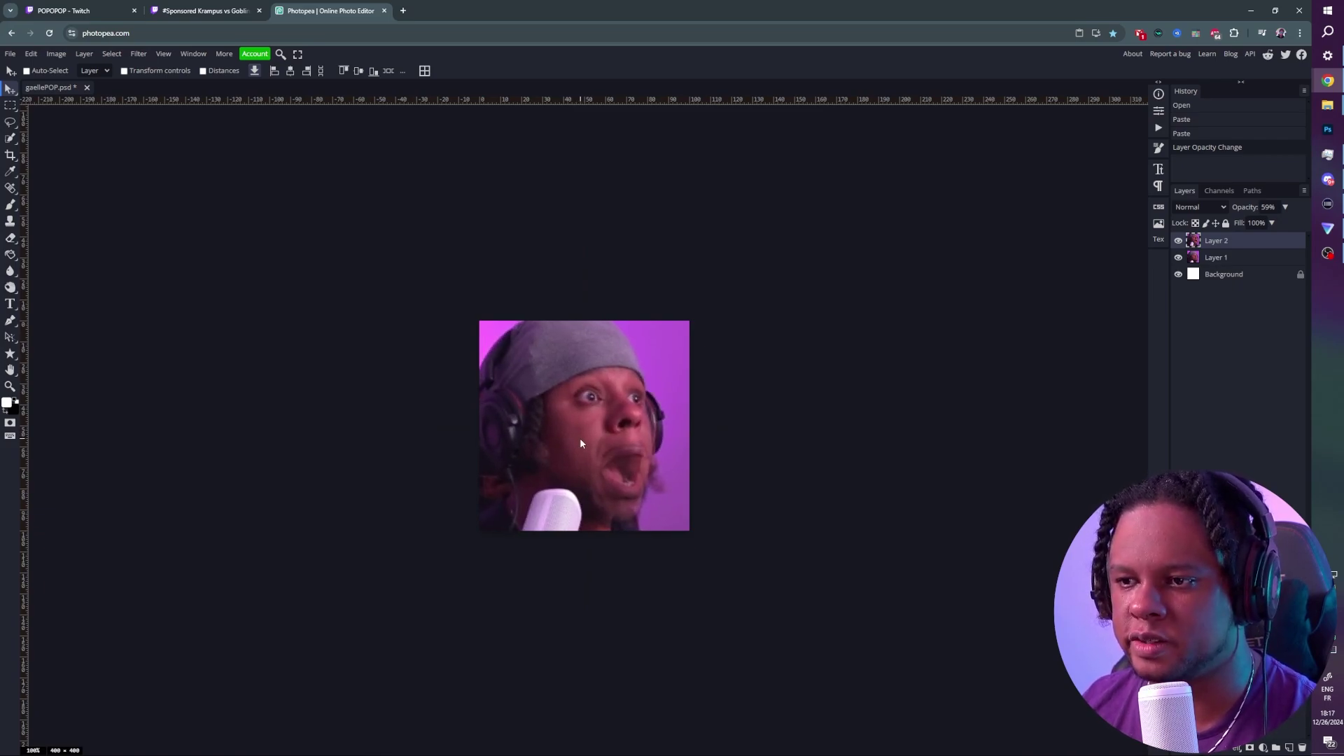
{"action": "left_click", "coordinate": [581, 439]}
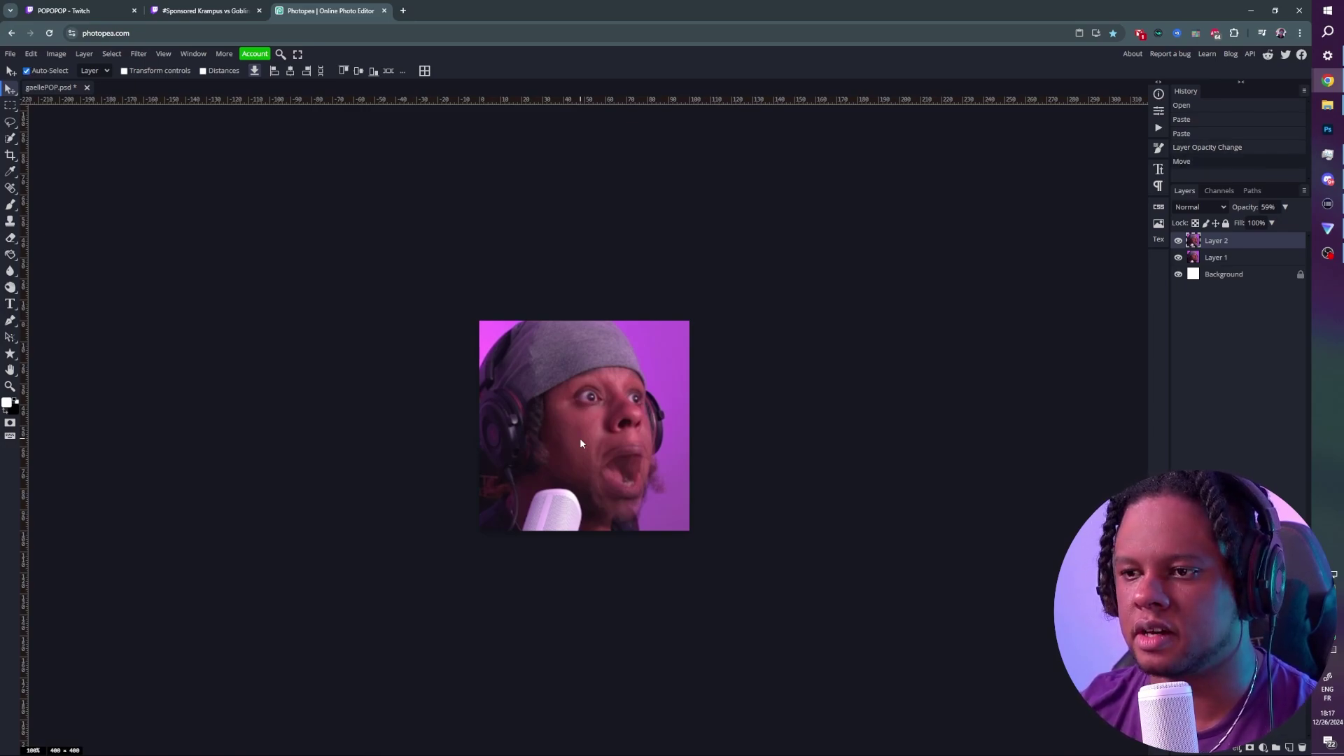
{"action": "key", "text": "ctrl+plus"}
{"action": "key", "text": "ctrl+plus"}
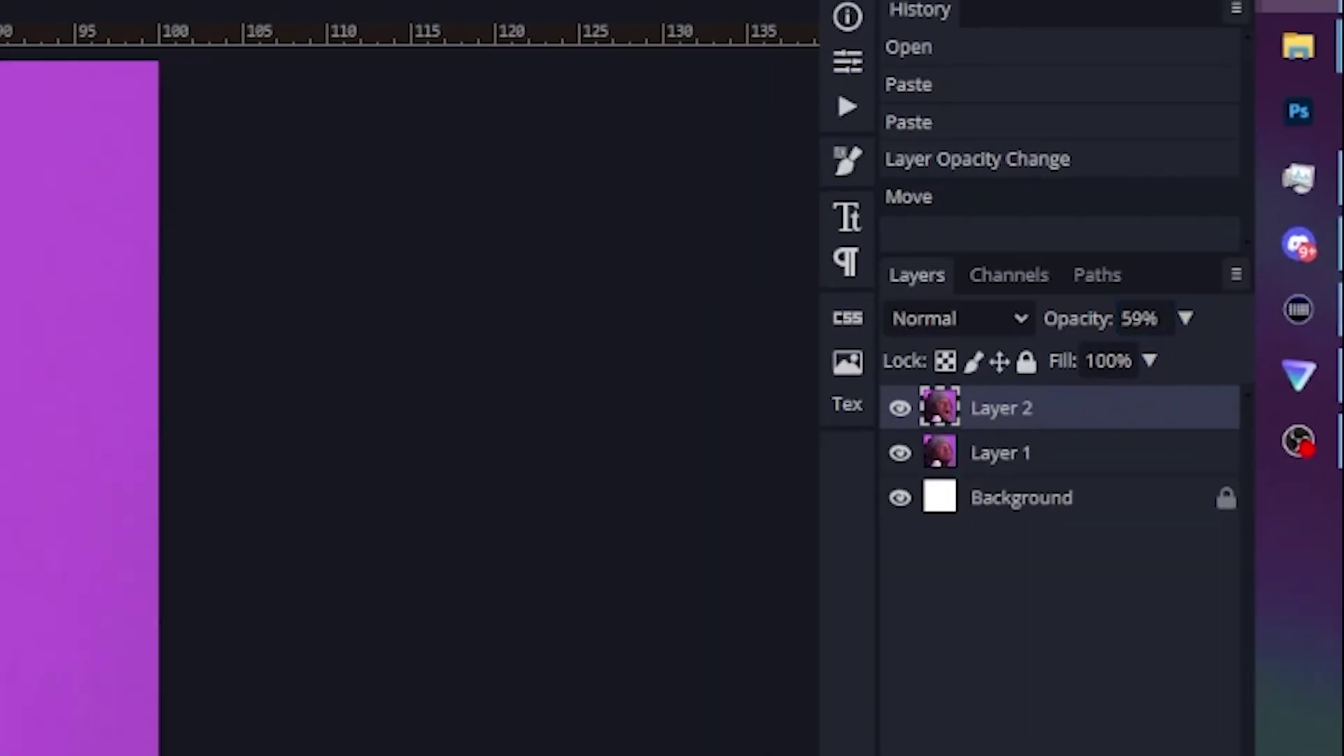
{"action": "left_click_drag", "start_coordinate": [555, 390], "coordinate": [560, 382]}
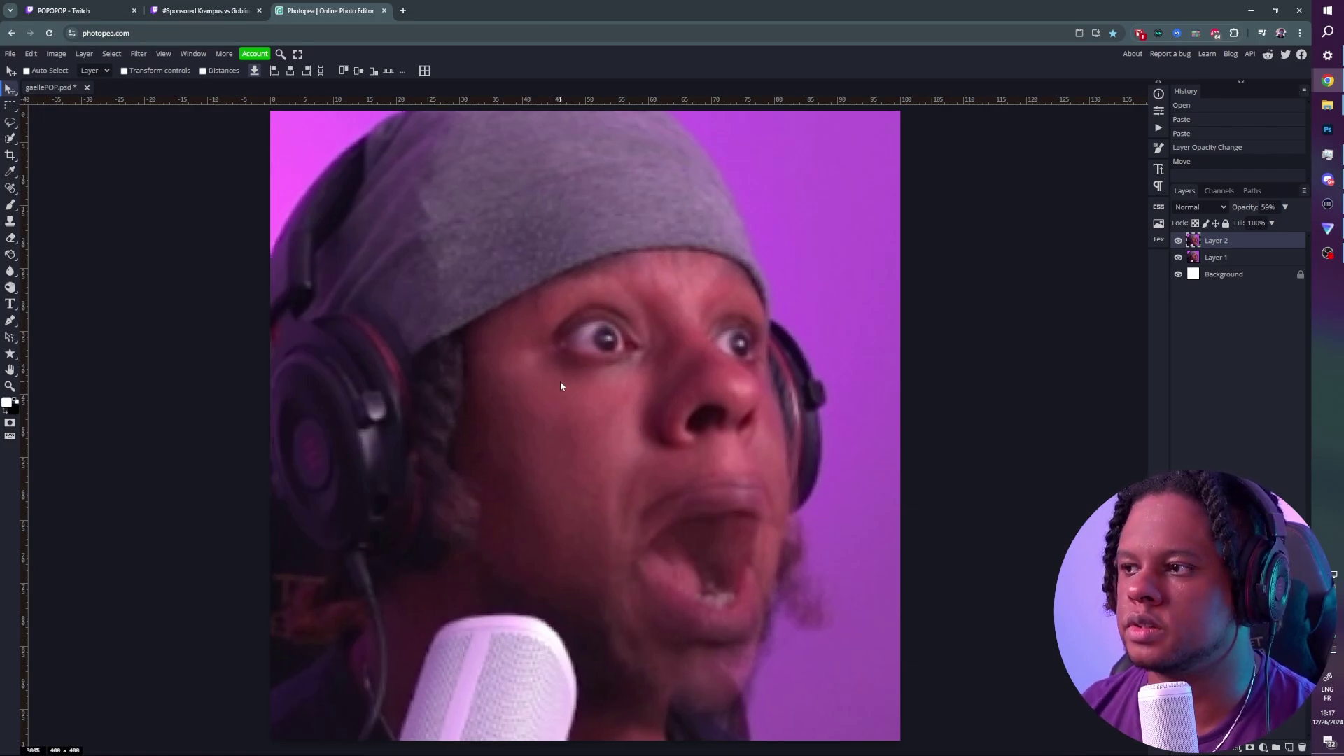
{"action": "left_click", "coordinate": [1286, 207]}
{"action": "left_click_drag", "start_coordinate": [1278, 221], "coordinate": [1299, 222]}
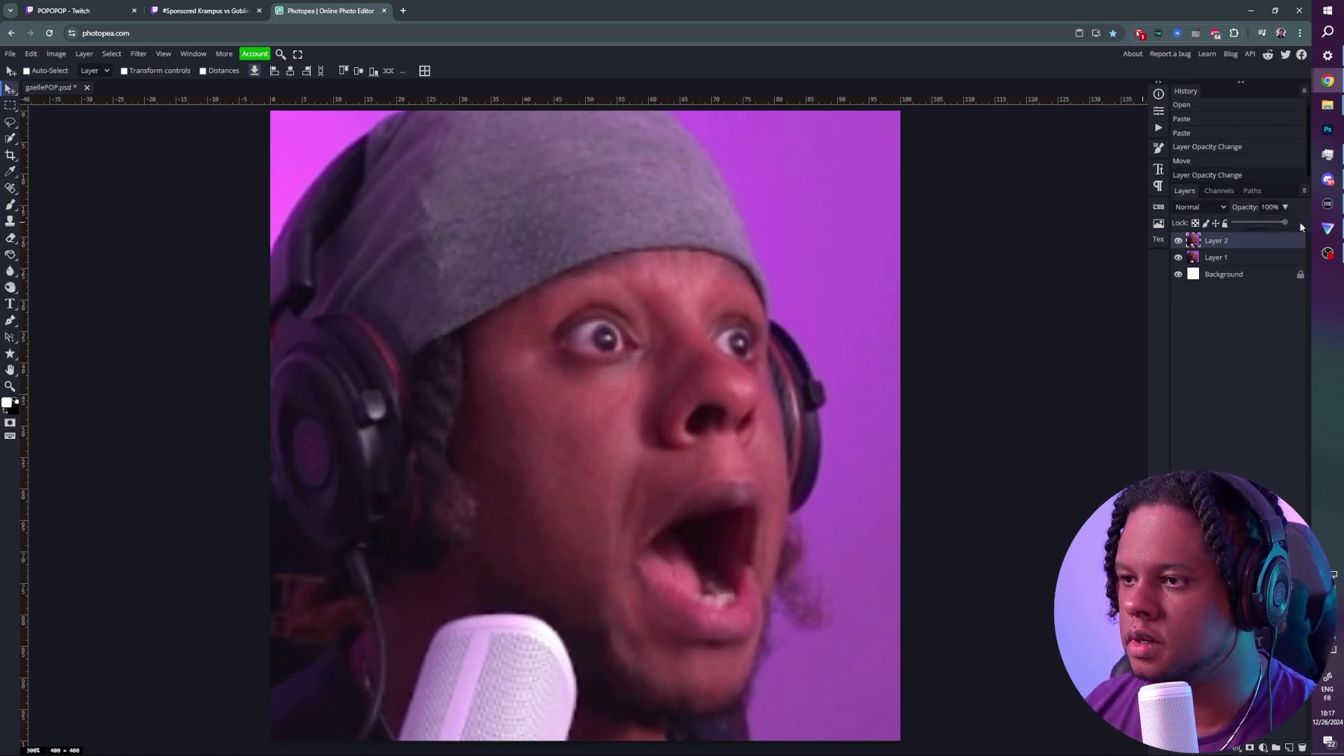
- Toggle Layer 2's visibility to compare the faces, leave it hidden, and fit the view
{"action": "left_click", "coordinate": [1179, 243]}
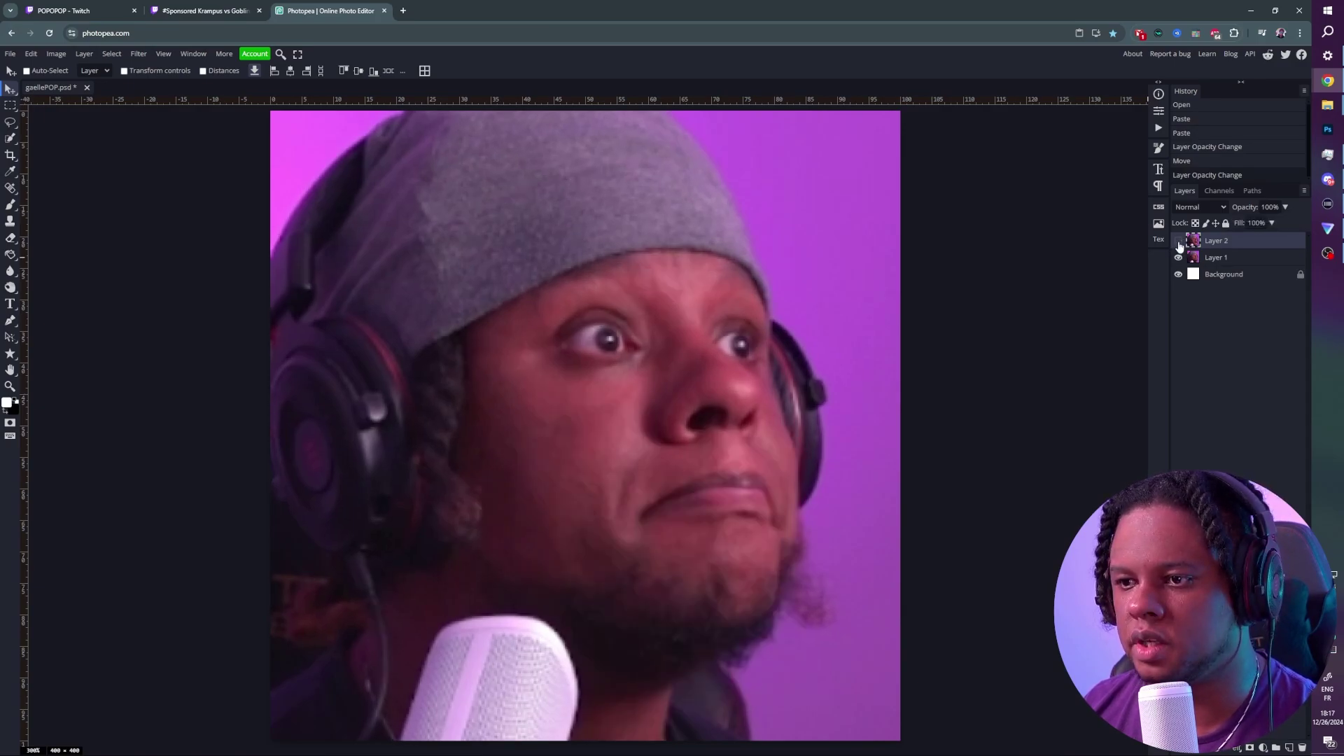
{"action": "left_click", "coordinate": [1179, 242]}
{"action": "left_click", "coordinate": [1179, 242]}
{"action": "left_click", "coordinate": [1179, 243]}
{"action": "left_click", "coordinate": [1179, 242]}
{"action": "left_click", "coordinate": [1178, 242]}
{"action": "left_click", "coordinate": [1178, 242]}
{"action": "left_click", "coordinate": [1178, 242]}
{"action": "left_click", "coordinate": [1179, 242]}
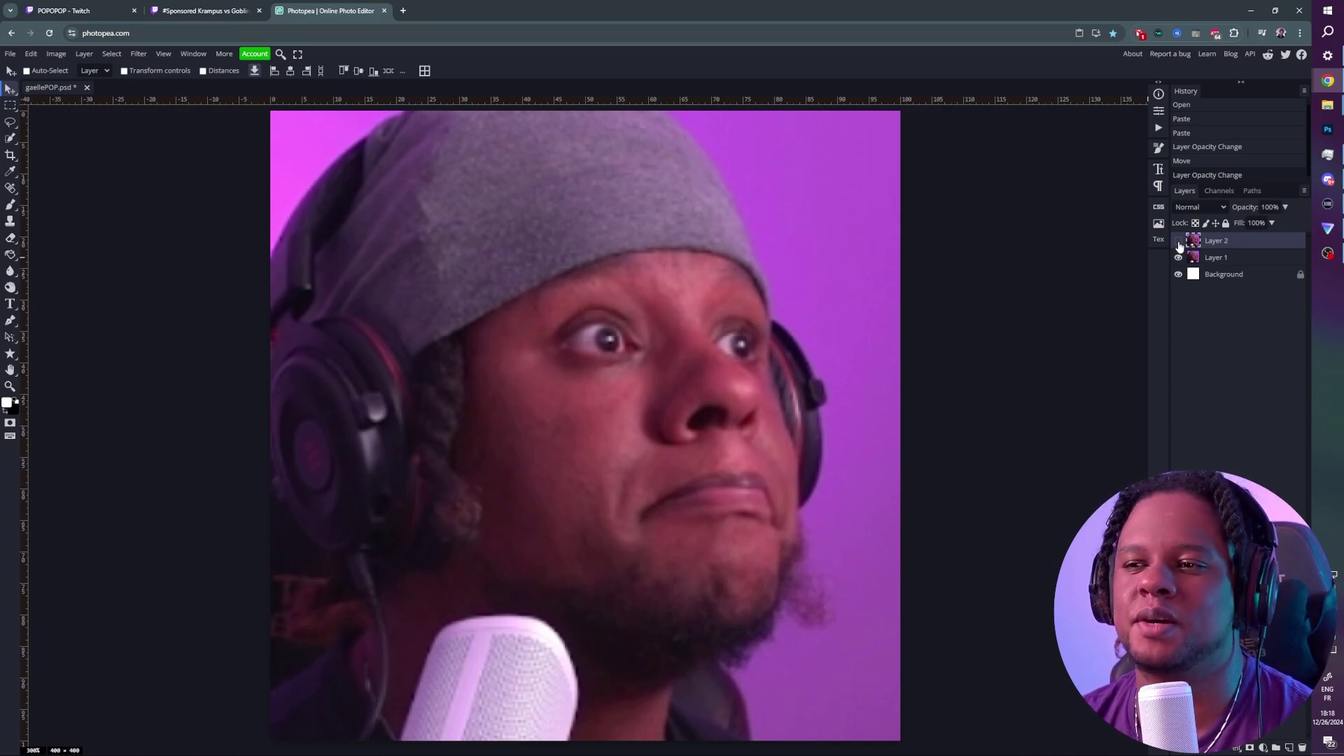
{"action": "key", "text": "ctrl+1"}
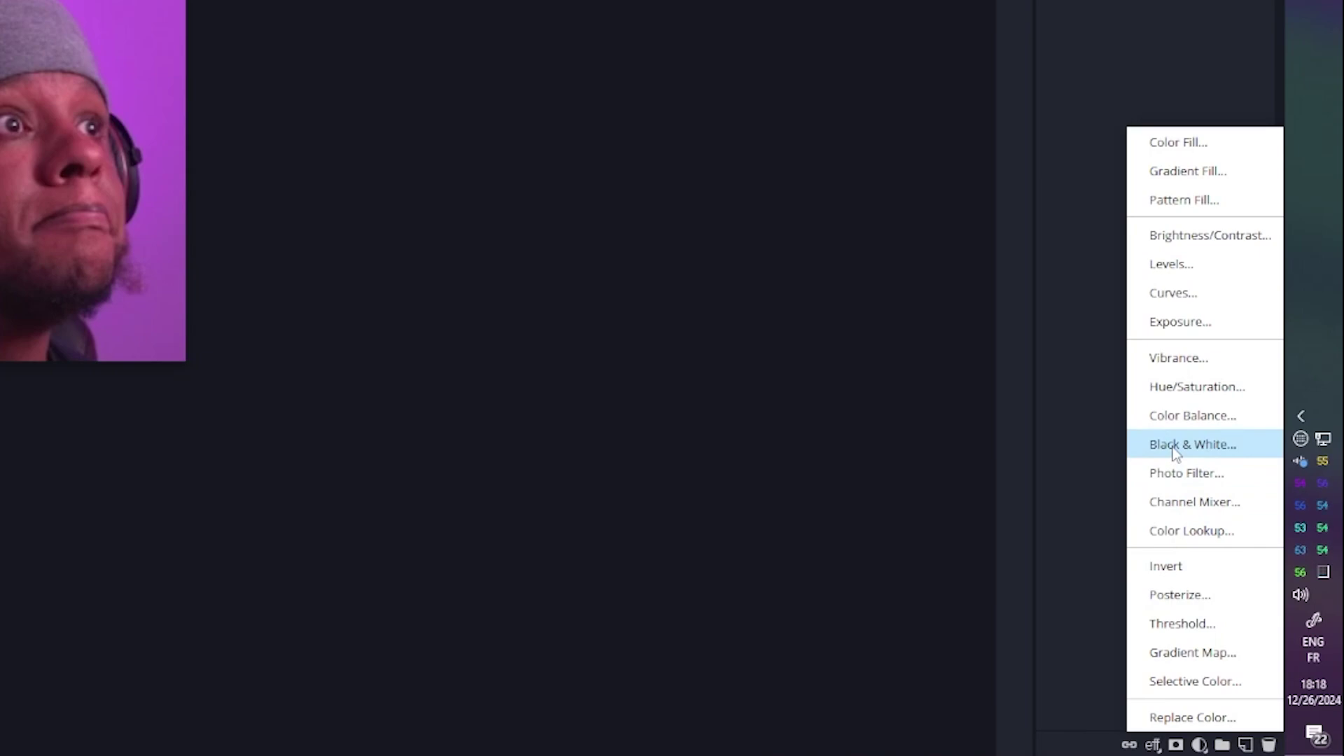
- Add a Curves 1 adjustment, raising the RGB curve's upper point and shaping shadows with a lower point
{"action": "left_click", "coordinate": [1190, 299]}
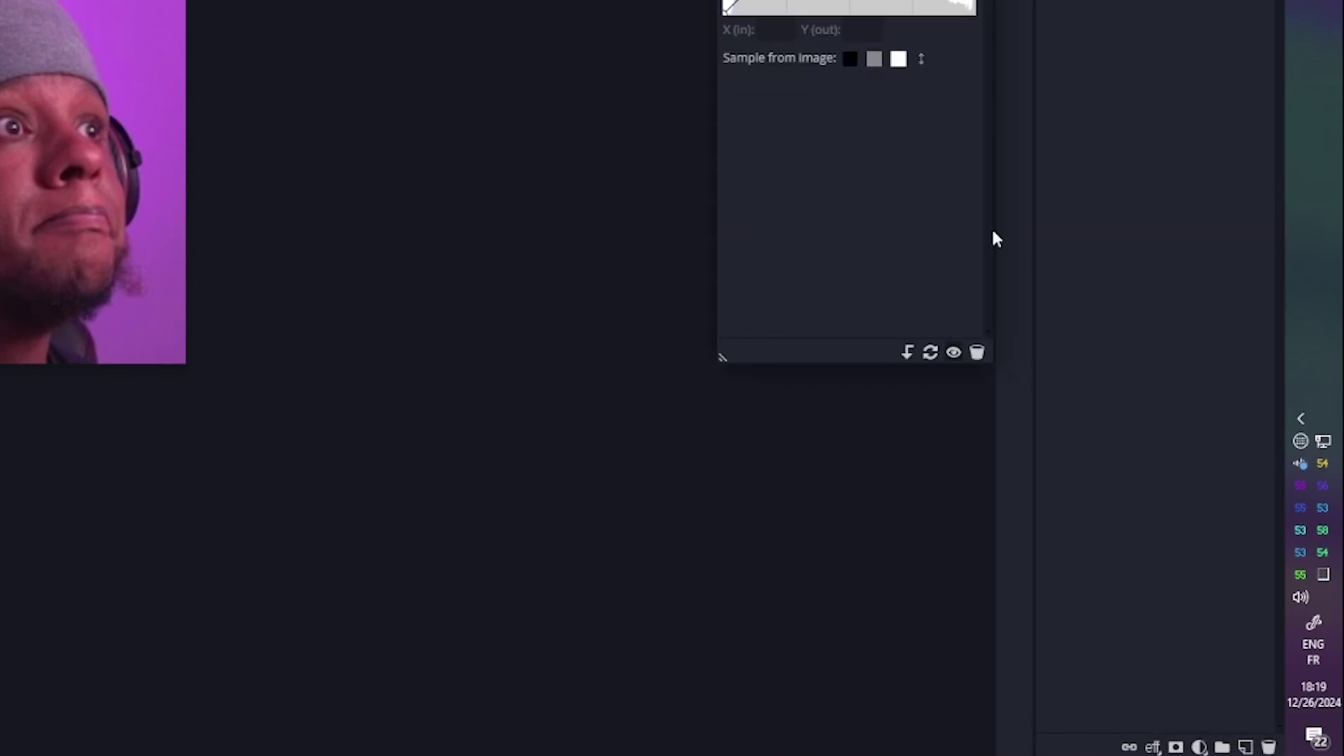
{"action": "mouse_move", "coordinate": [886, 72]}
{"action": "left_mouse_down"}
{"action": "mouse_move", "coordinate": [869, 56]}
{"action": "mouse_move", "coordinate": [886, 46]}
{"action": "left_mouse_up"}
{"action": "left_click_drag", "start_coordinate": [886, 332], "coordinate": [882, 320]}
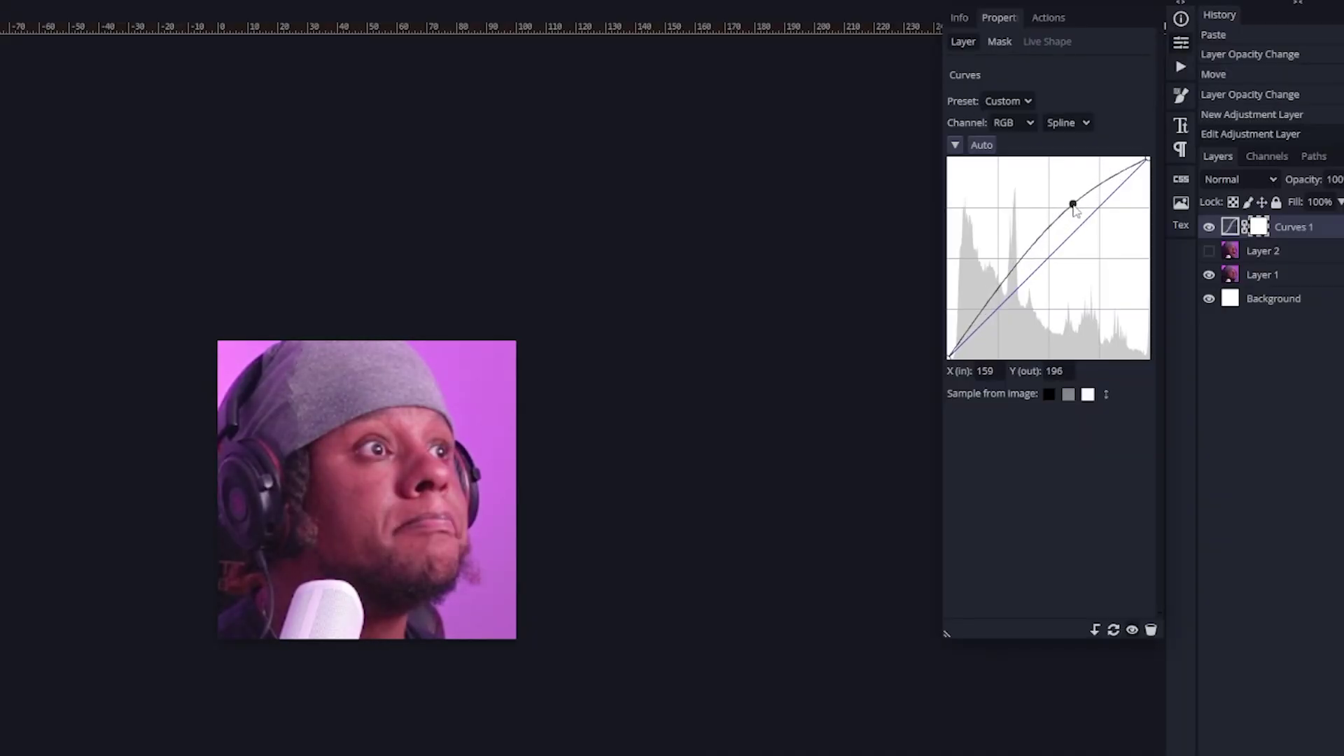
{"action": "left_click_drag", "start_coordinate": [1073, 205], "coordinate": [1072, 203]}
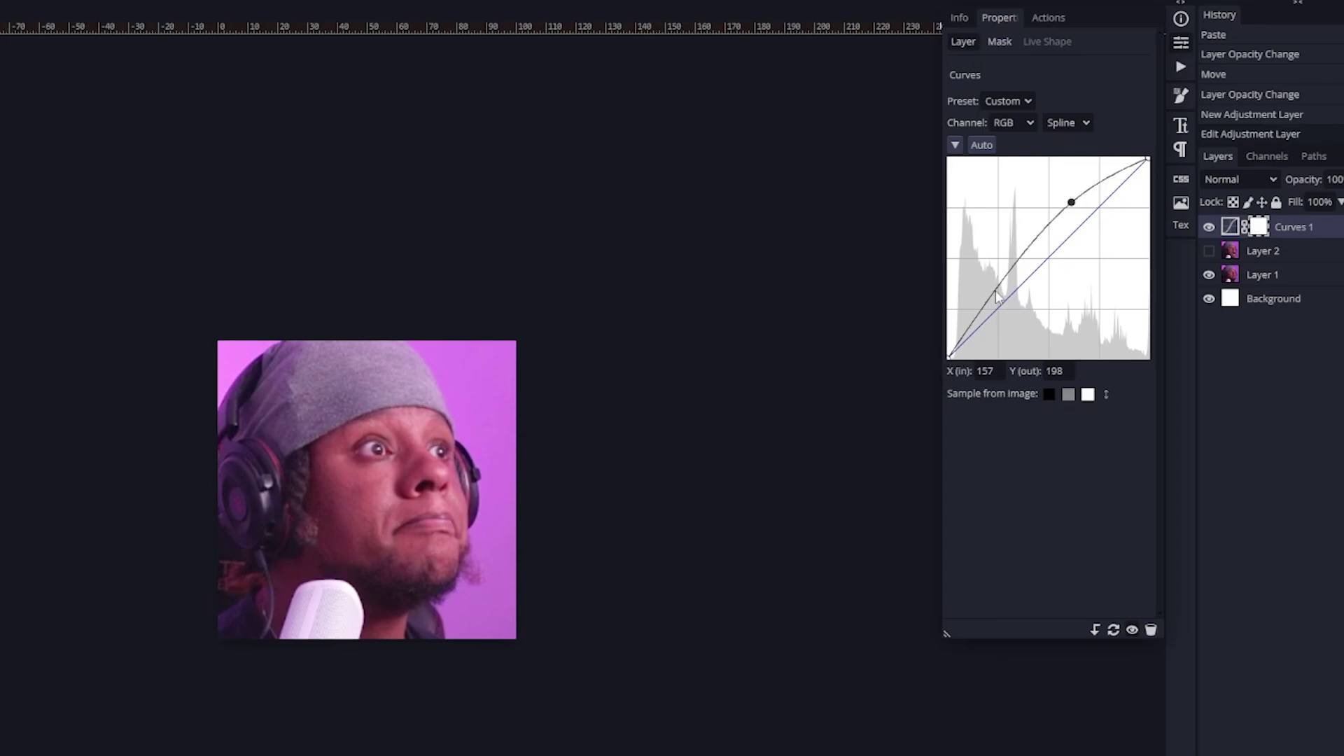
{"action": "left_click_drag", "start_coordinate": [996, 290], "coordinate": [996, 291]}
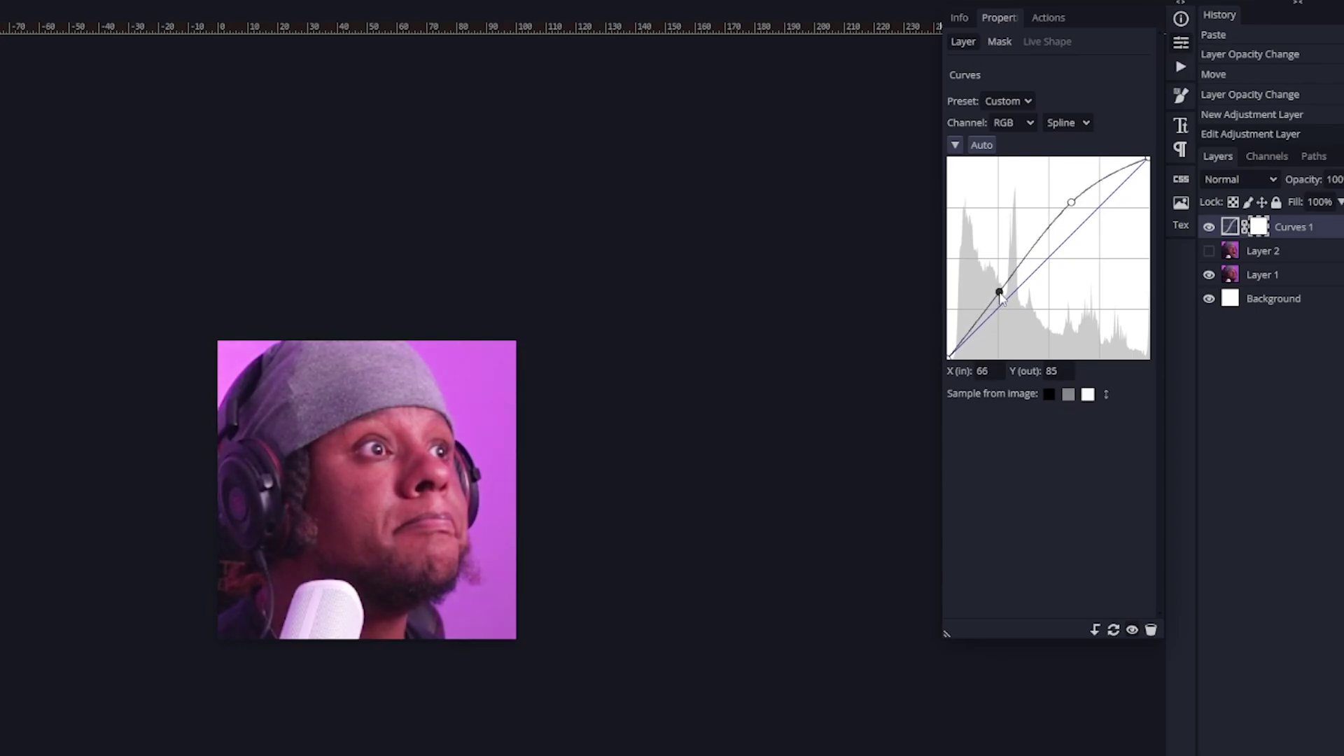
{"action": "mouse_move", "coordinate": [1071, 203]}
{"action": "left_mouse_down"}
{"action": "mouse_move", "coordinate": [1062, 208]}
{"action": "mouse_move", "coordinate": [1043, 177]}
{"action": "mouse_move", "coordinate": [1064, 200]}
{"action": "left_mouse_up"}
{"action": "left_click", "coordinate": [999, 292]}
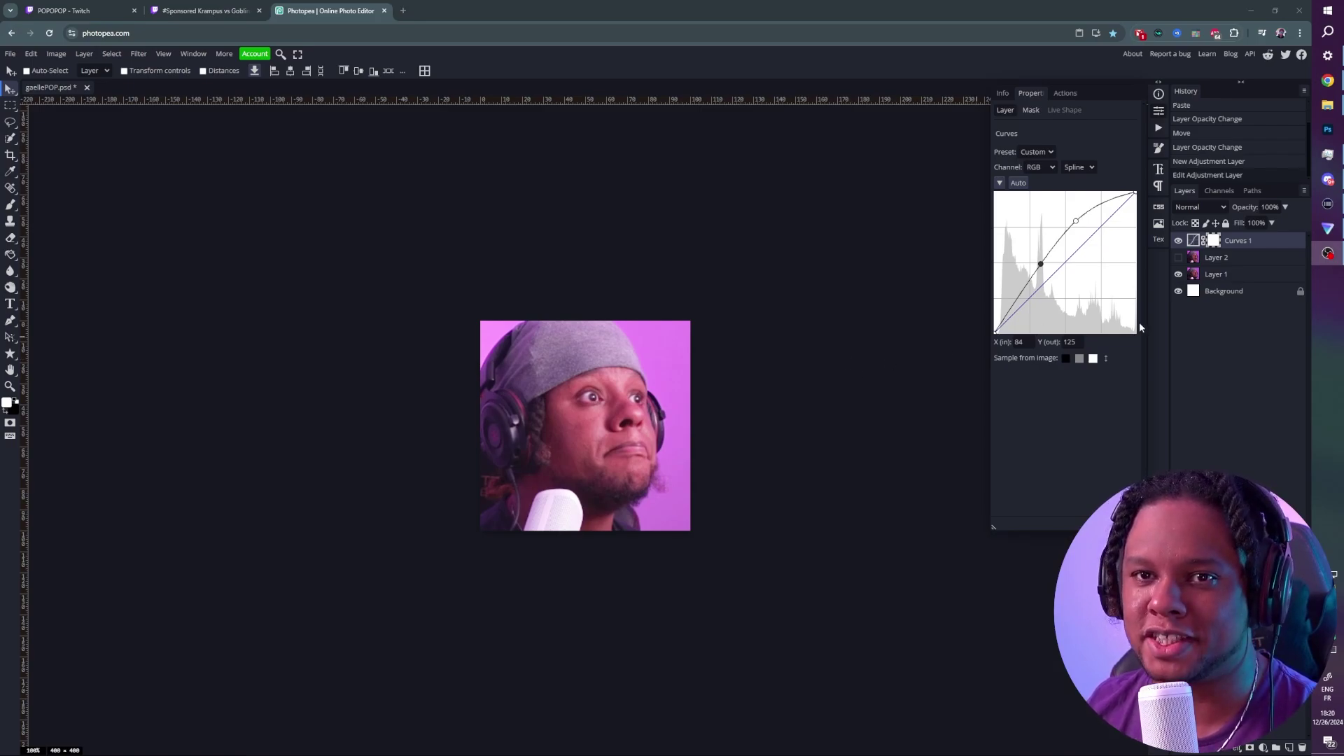
- Mask the pink background off Layer 1 with Quick Selection's Select Subject and check transparency
{"action": "left_click", "coordinate": [1217, 279]}
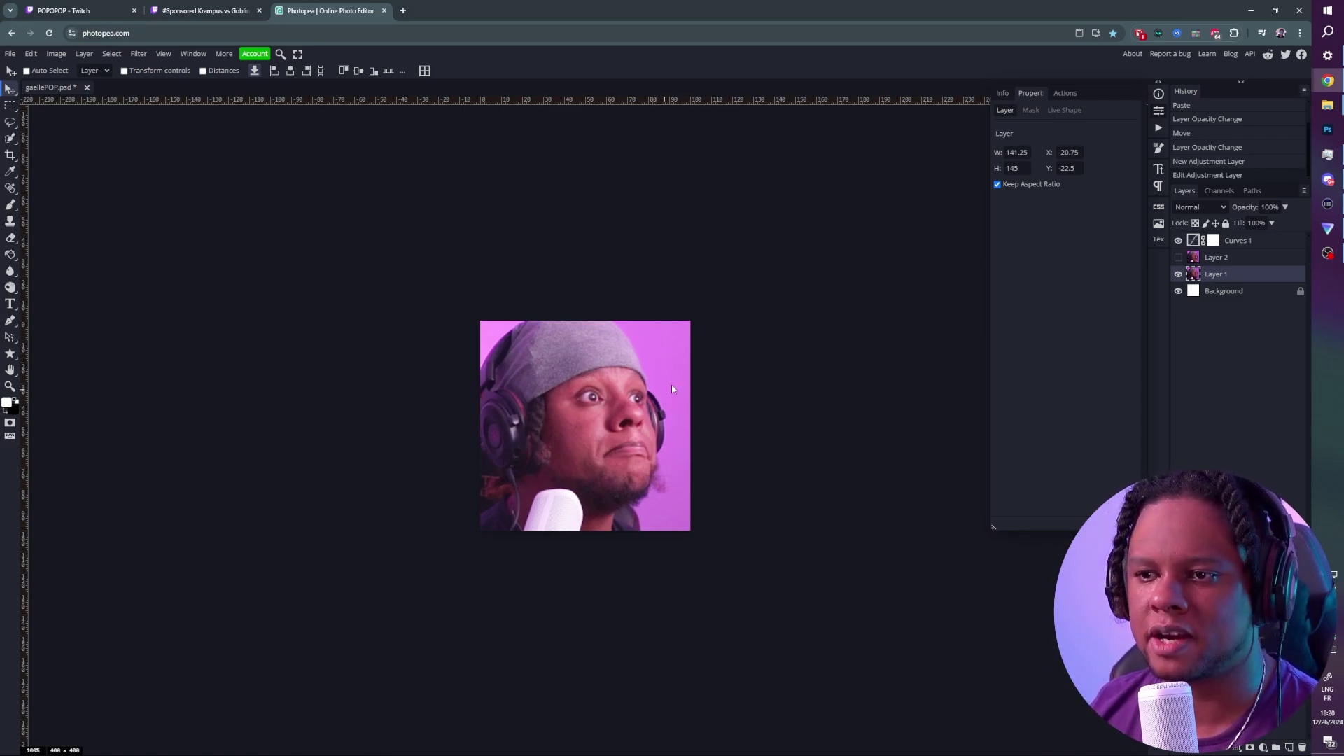
{"action": "left_click", "coordinate": [9, 106]}
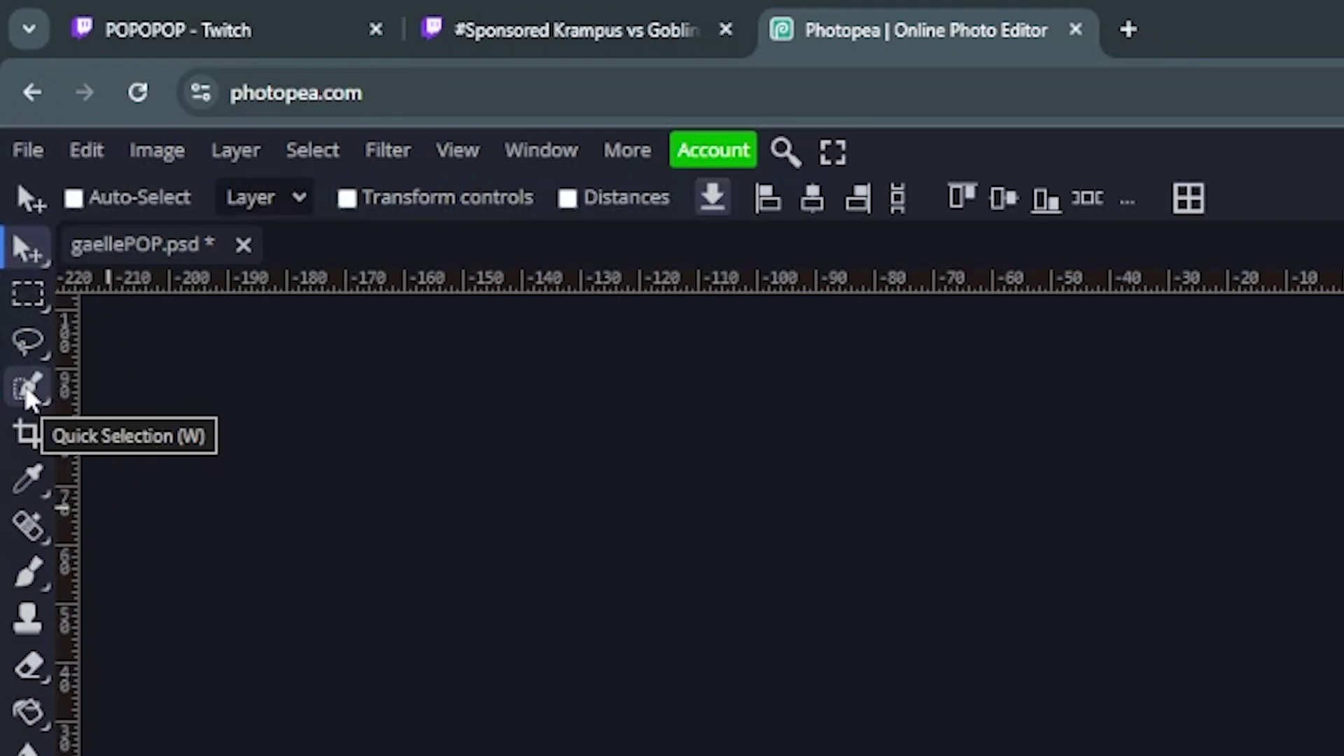
{"action": "left_click", "coordinate": [27, 394]}
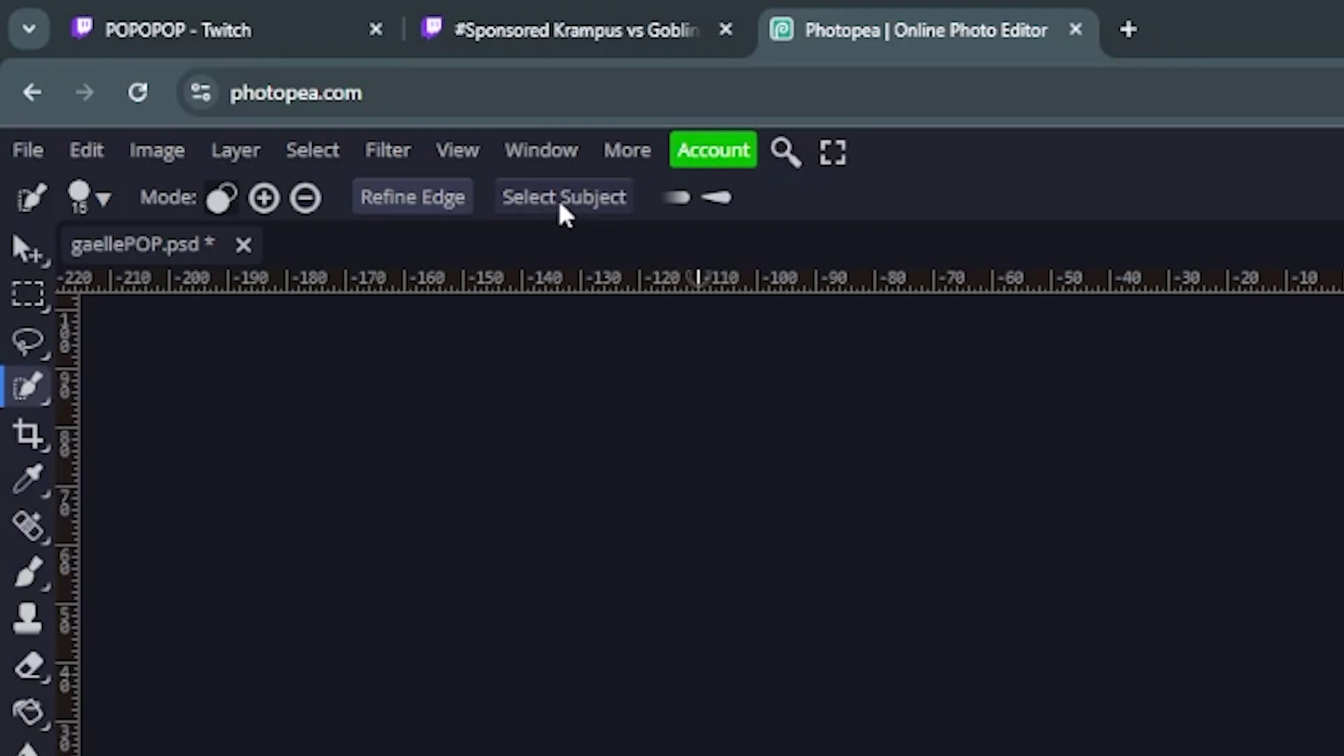
{"action": "left_click", "coordinate": [564, 203]}
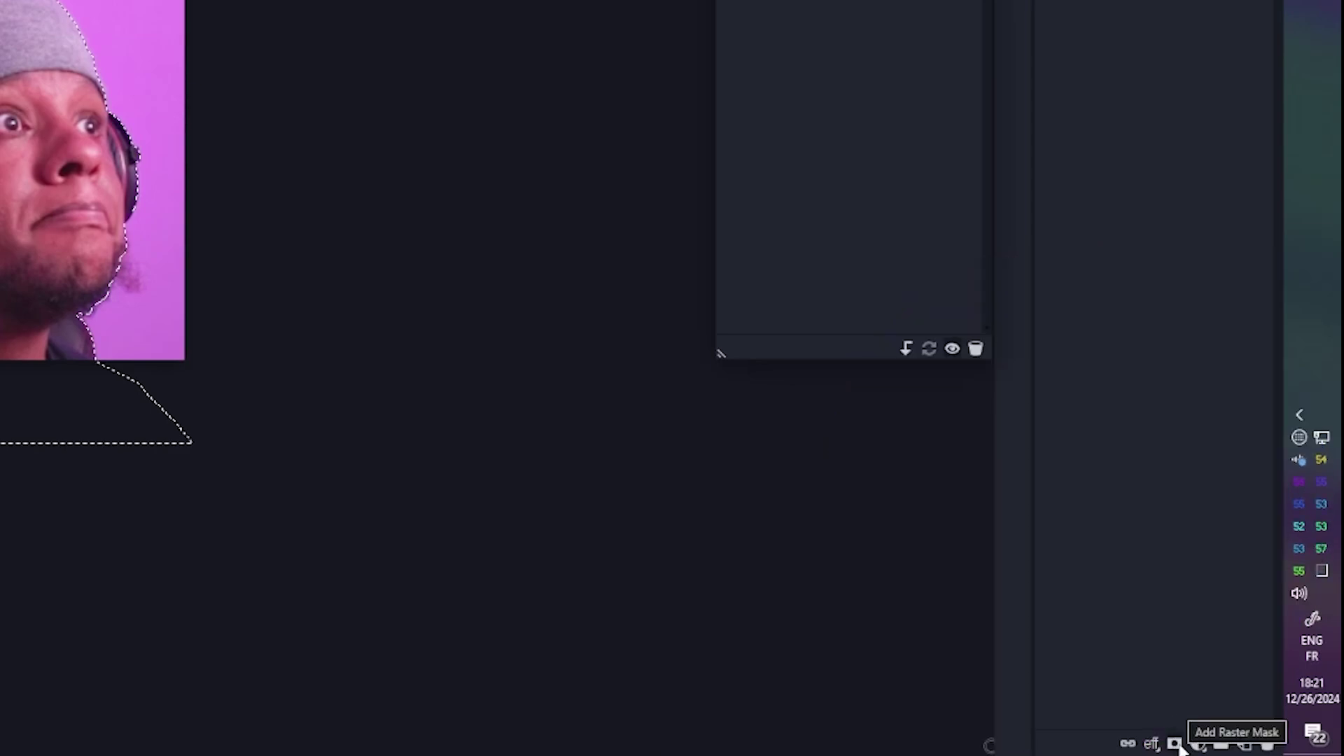
{"action": "left_click", "coordinate": [1176, 744]}
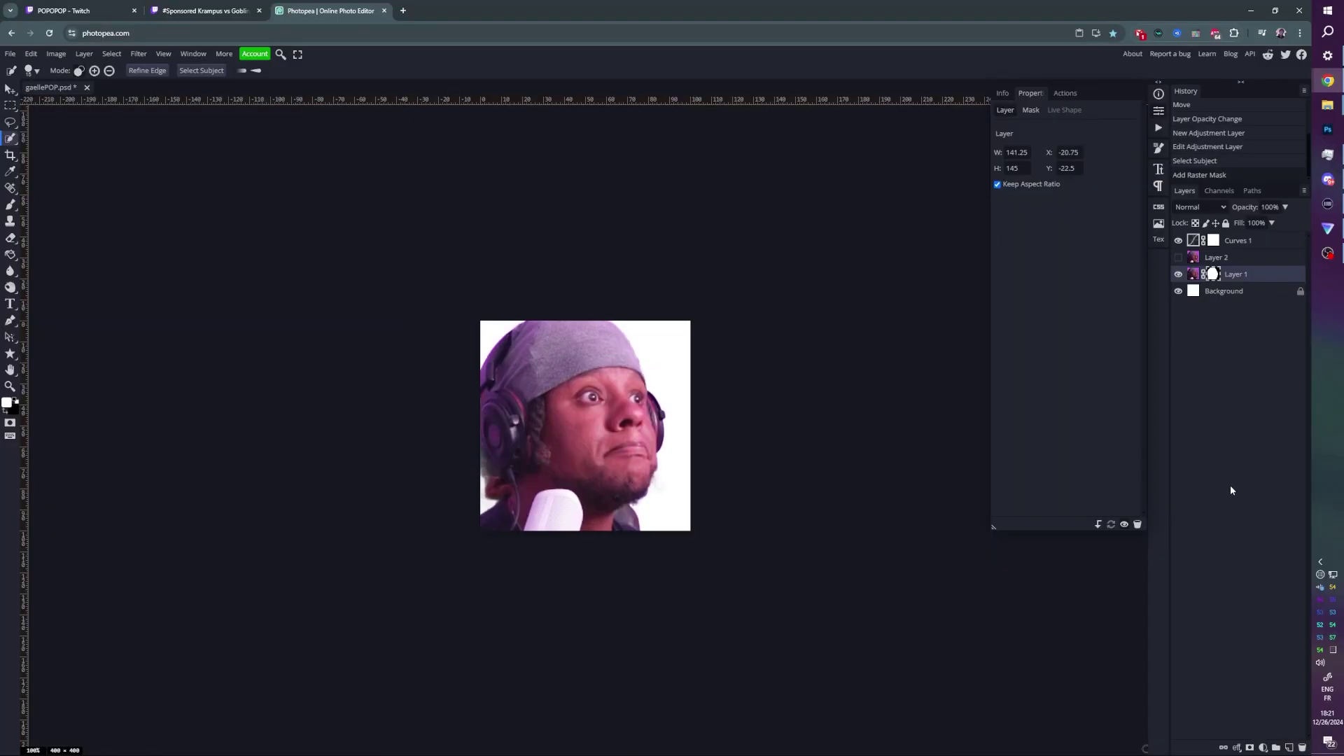
{"action": "left_click", "coordinate": [1179, 293]}
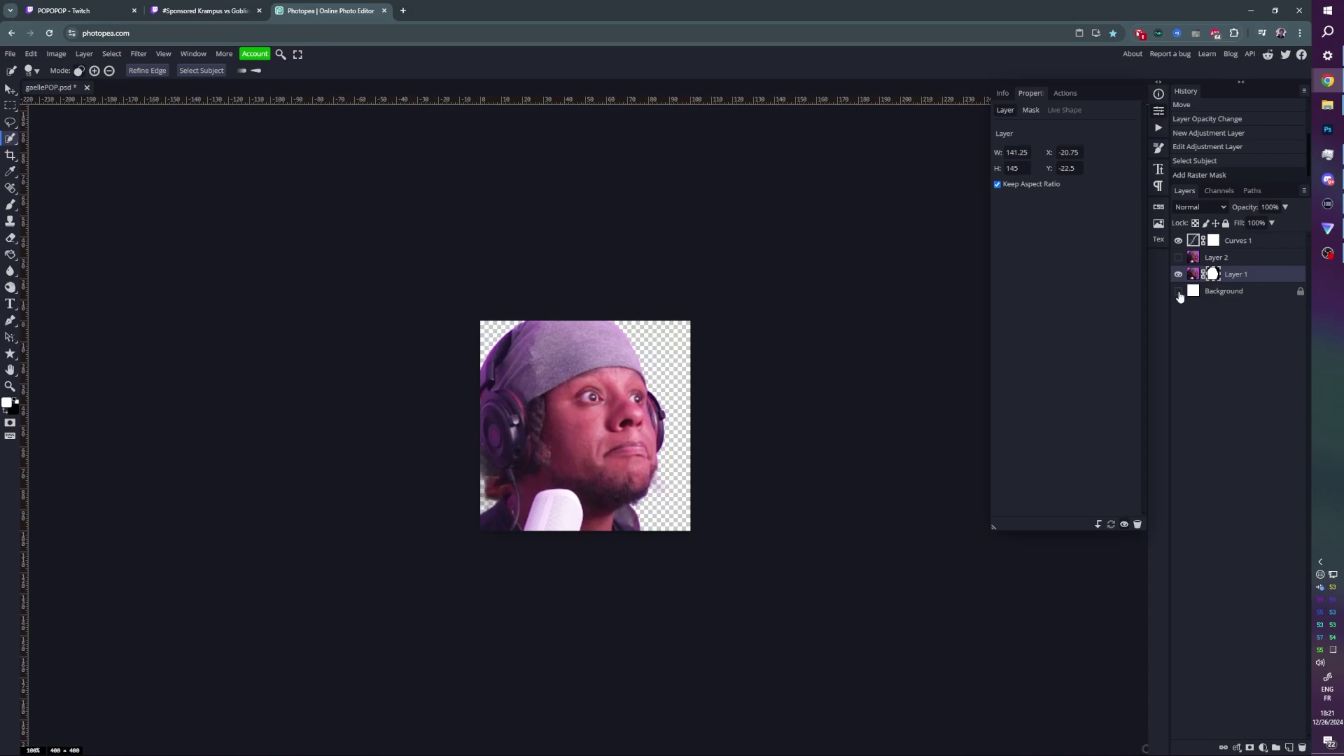
{"action": "left_click", "coordinate": [1179, 293]}
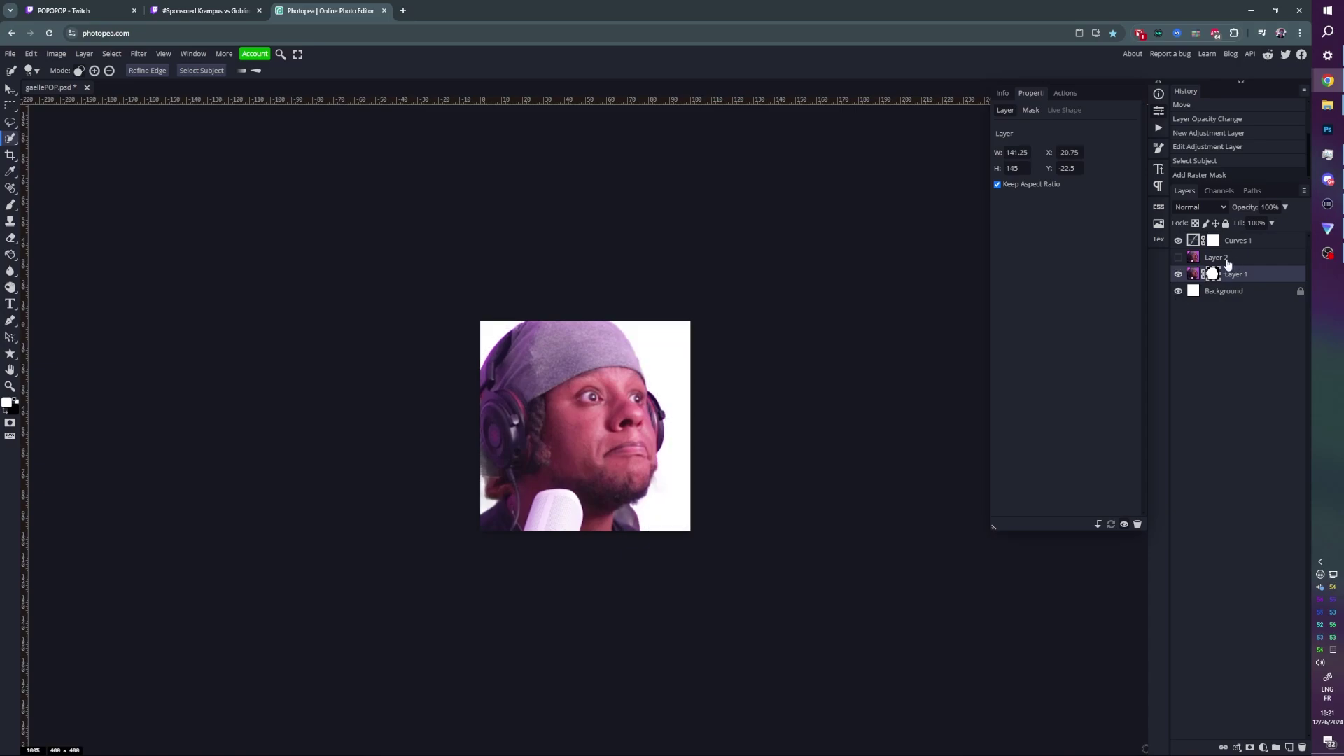
- Mask Layer 2's pink background the same way, then view the open-mouth face alone
{"action": "left_click", "coordinate": [1179, 257]}
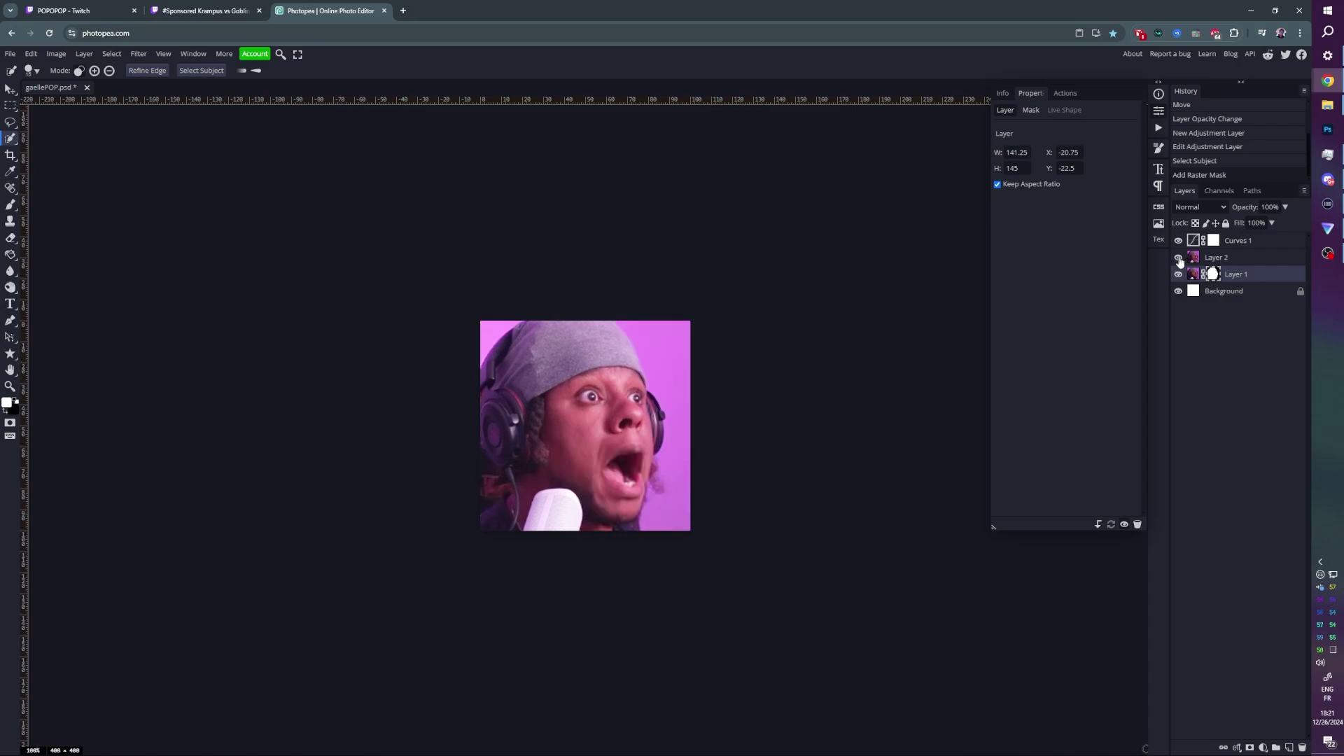
{"action": "left_click", "coordinate": [1225, 261]}
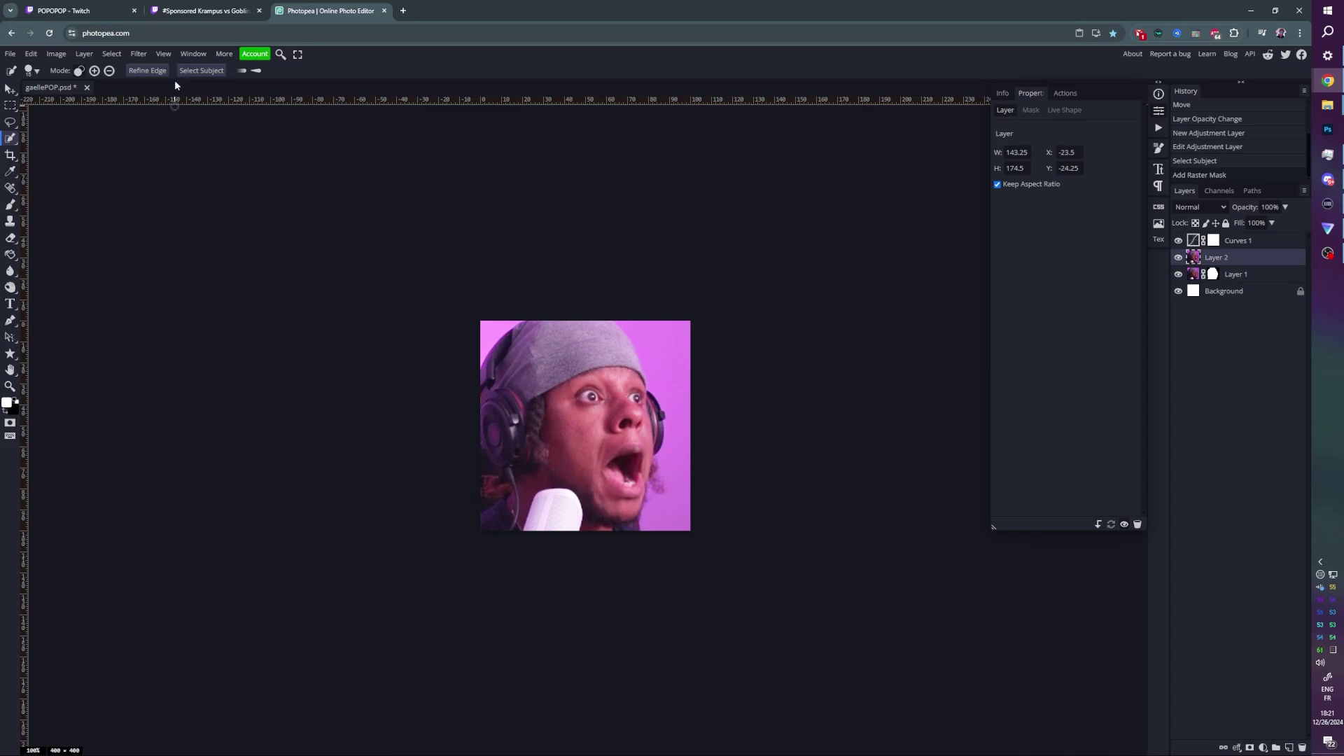
{"action": "left_click", "coordinate": [199, 71]}
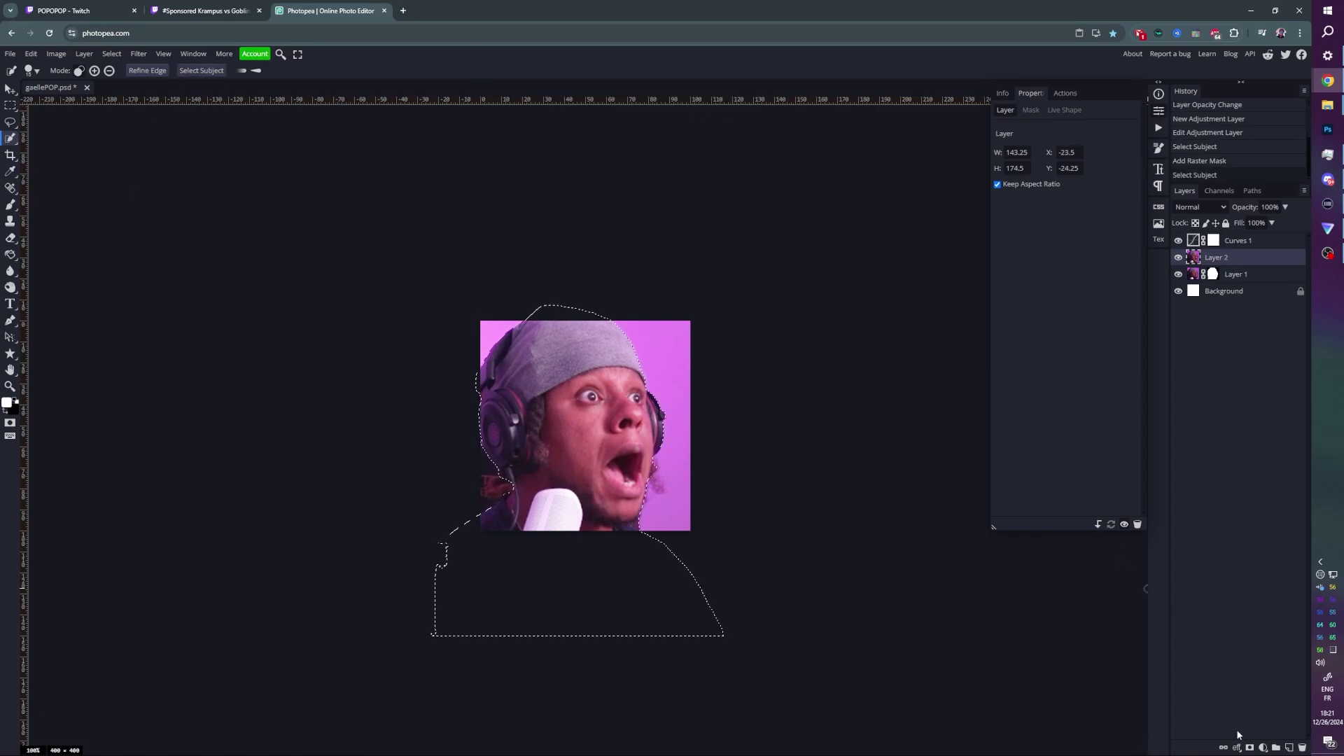
{"action": "left_click", "coordinate": [1250, 747]}
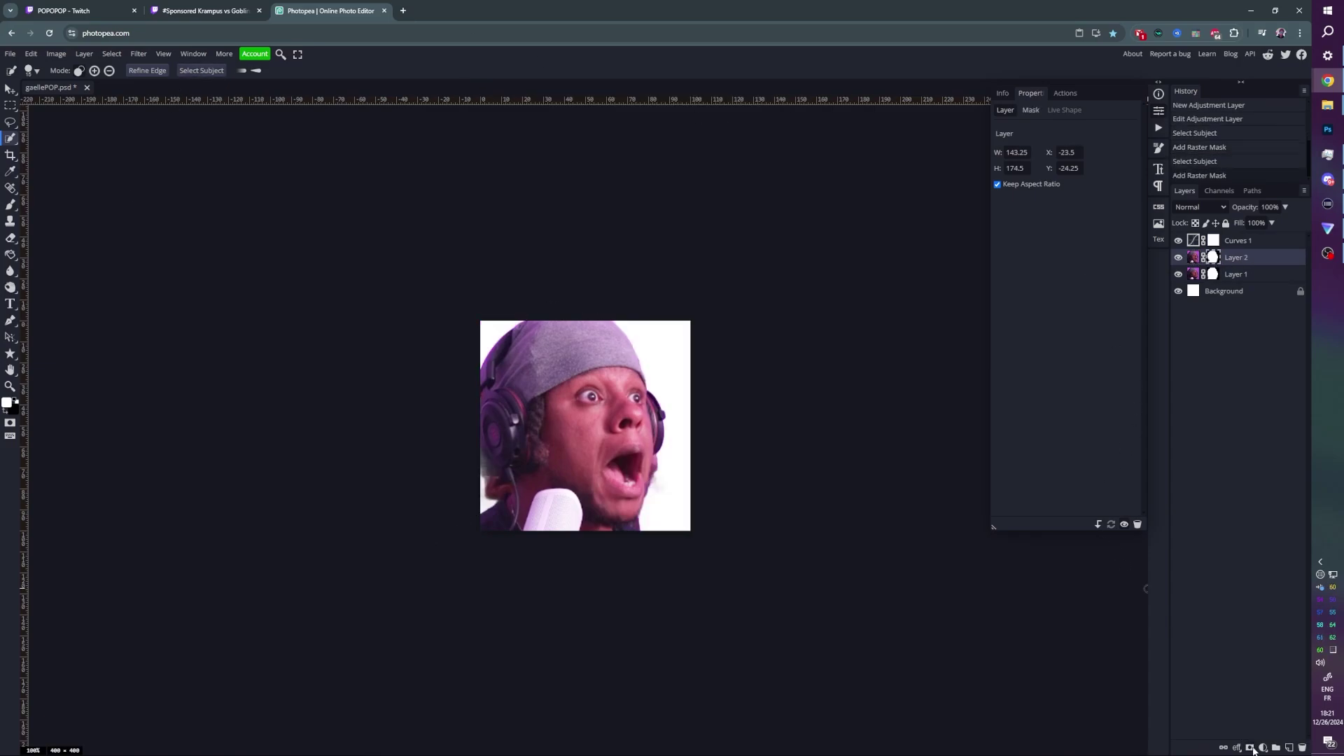
{"action": "left_click", "coordinate": [1178, 258]}
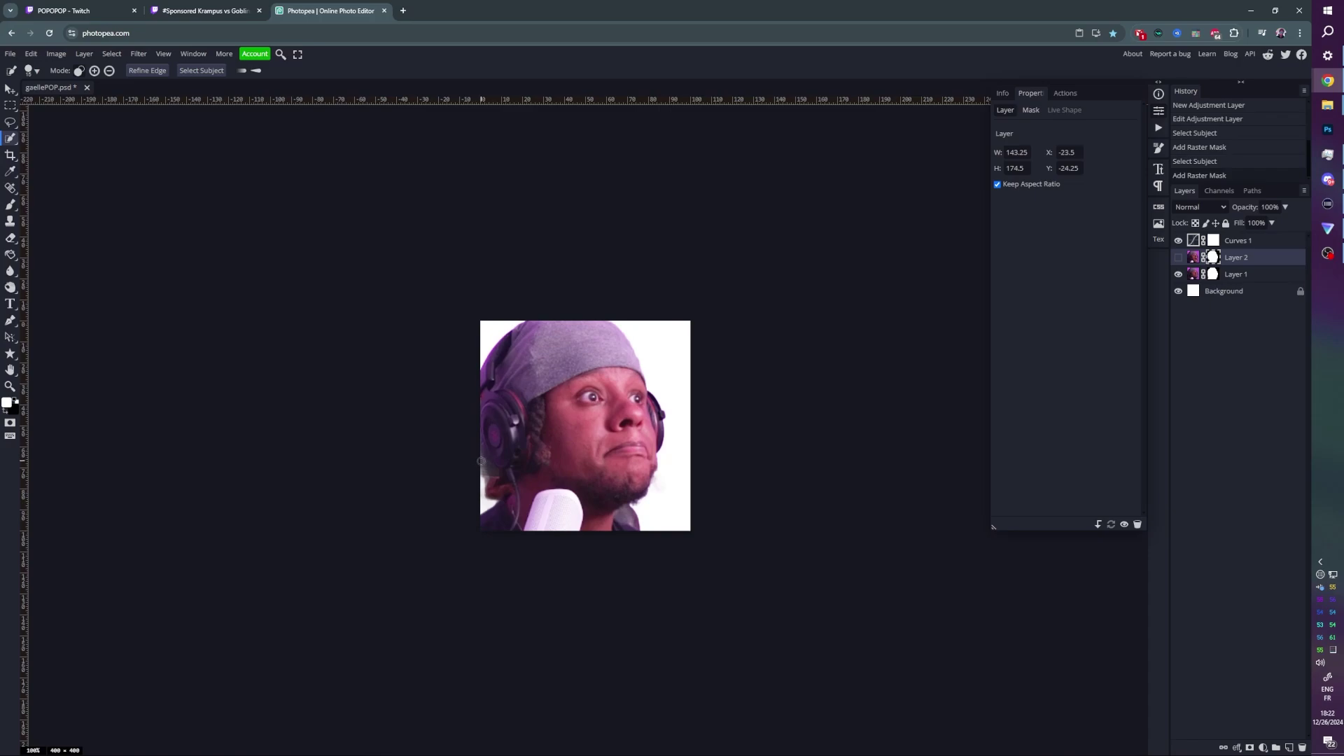
{"action": "left_click", "coordinate": [1178, 275]}
{"action": "left_click", "coordinate": [1178, 258]}
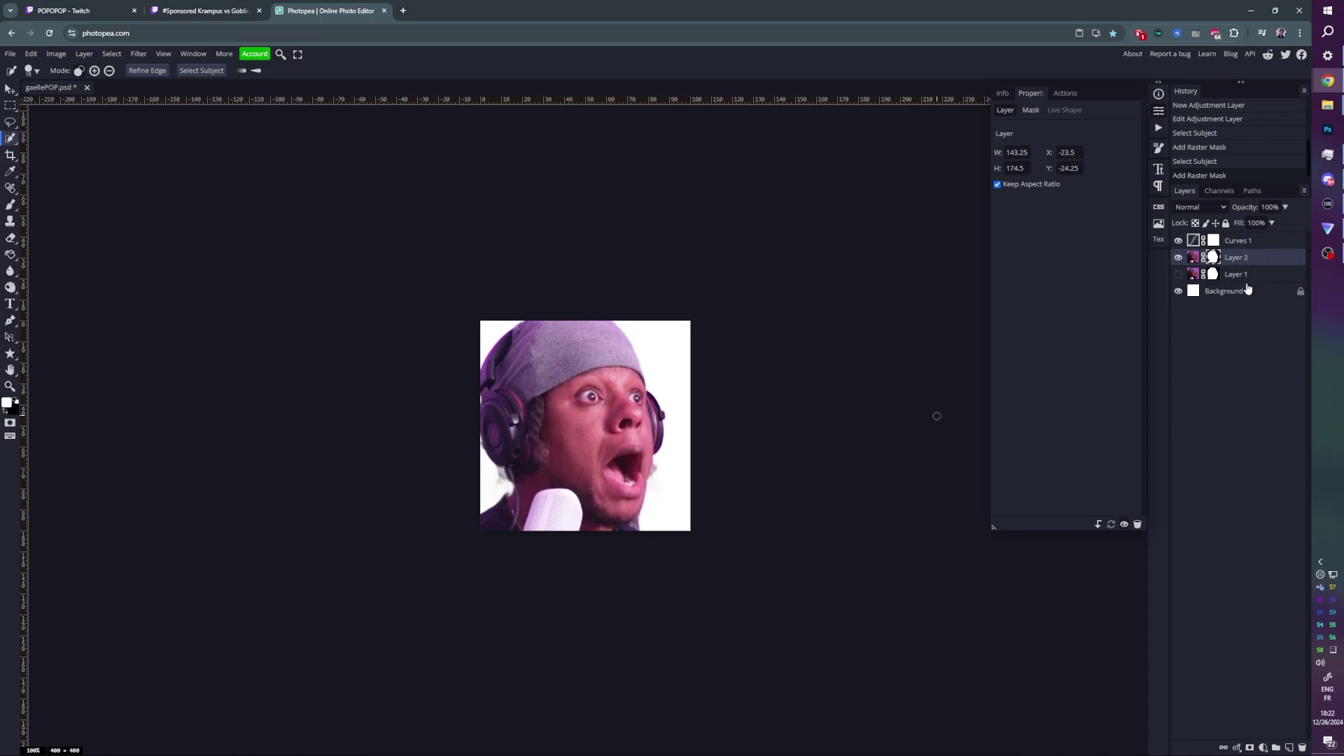
- Scale both face layers up together to about 168 × 204.75 px, shifting them left and down
{"action": "left_click", "coordinate": [1178, 274]}
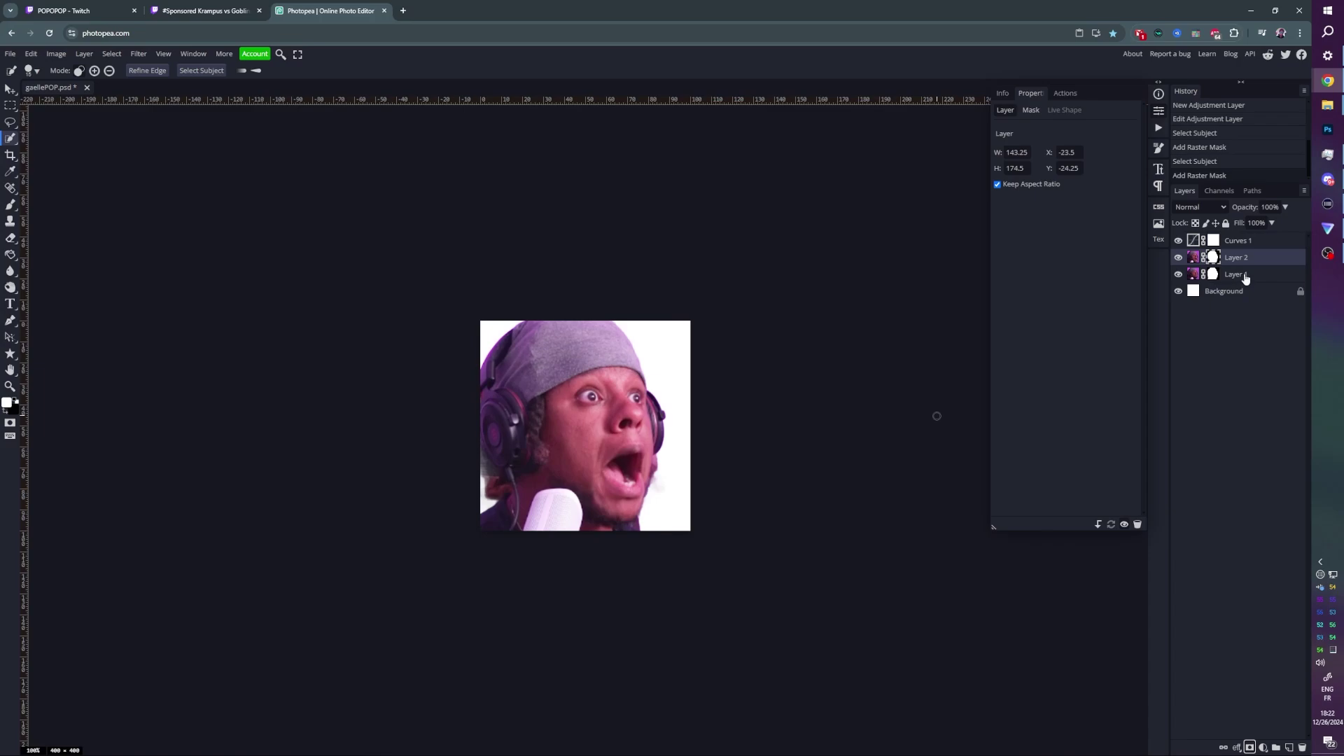
{"action": "left_click", "coordinate": [1239, 275], "text": "ctrl"}
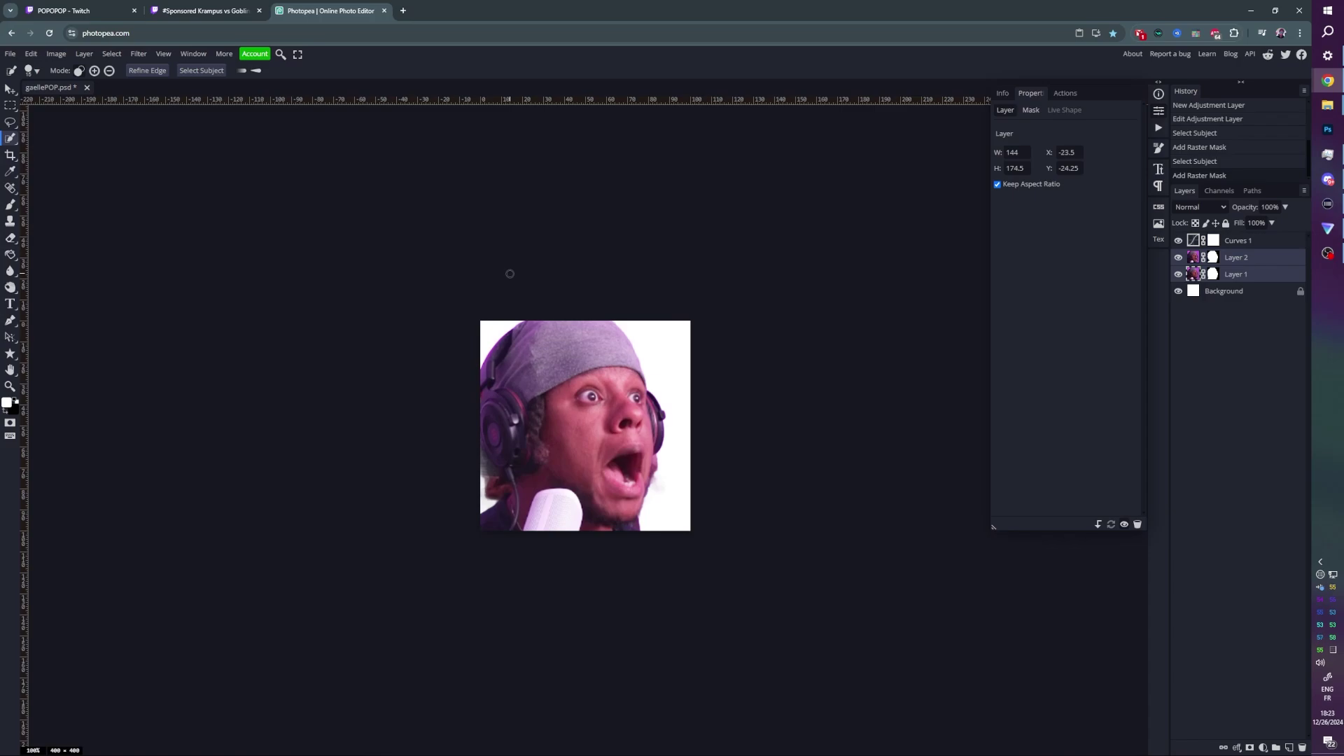
{"action": "key", "text": "F11"}
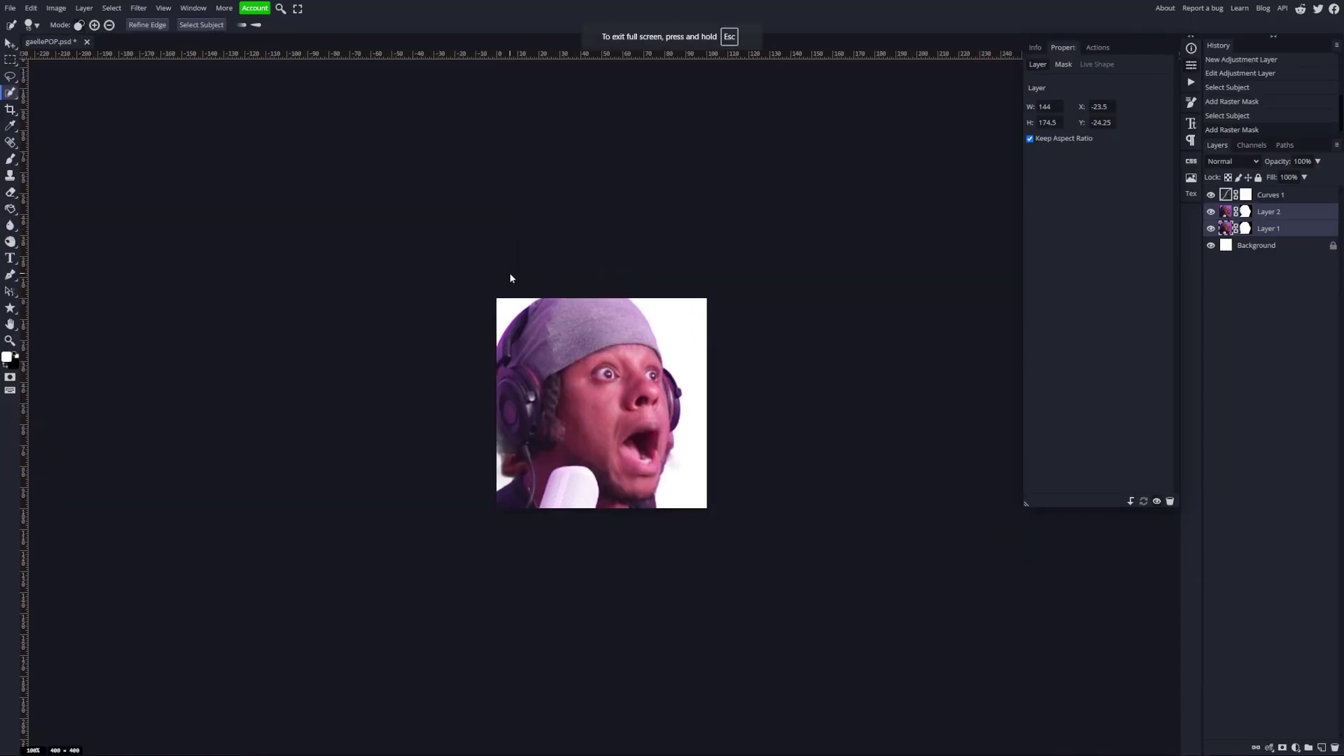
{"action": "key", "text": "ctrl+alt+t"}
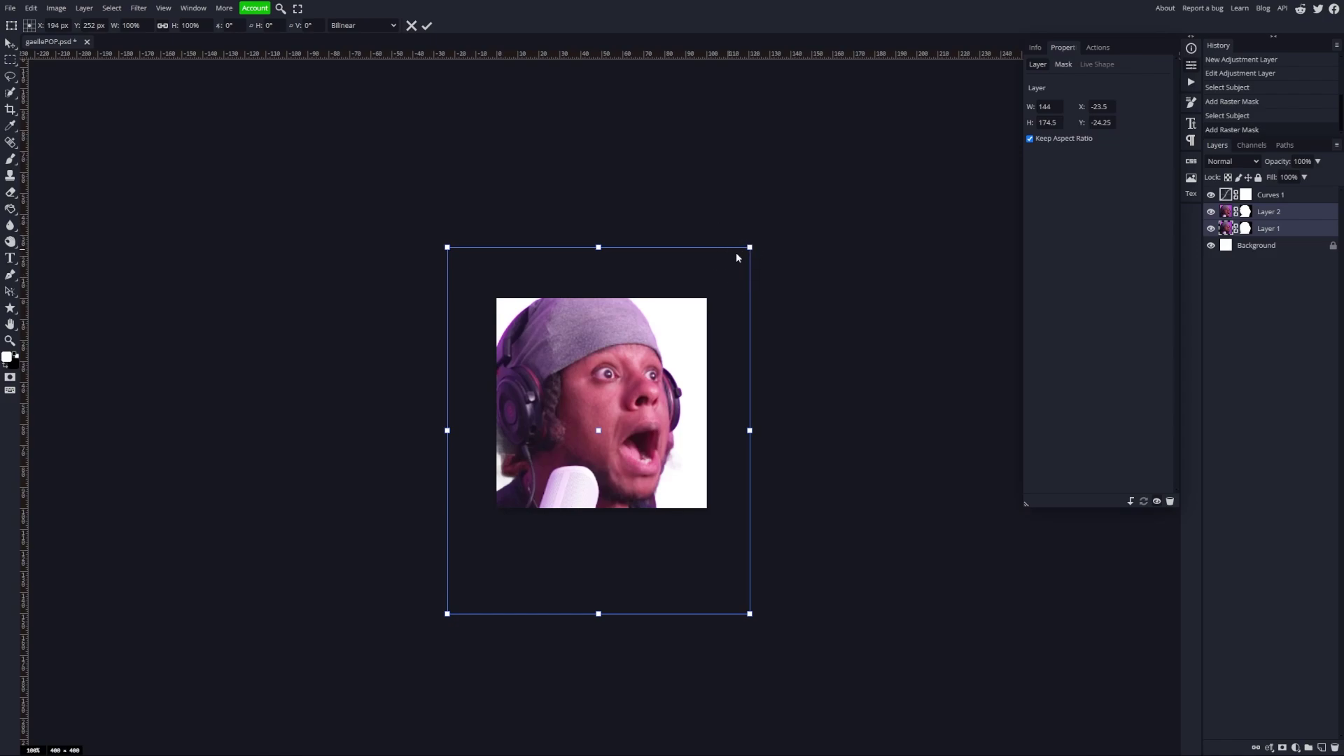
{"action": "left_click_drag", "start_coordinate": [749, 249], "coordinate": [803, 184]}
{"action": "left_click_drag", "start_coordinate": [627, 345], "coordinate": [600, 369]}
{"action": "key", "text": "Return"}
{"action": "key", "text": "w"}
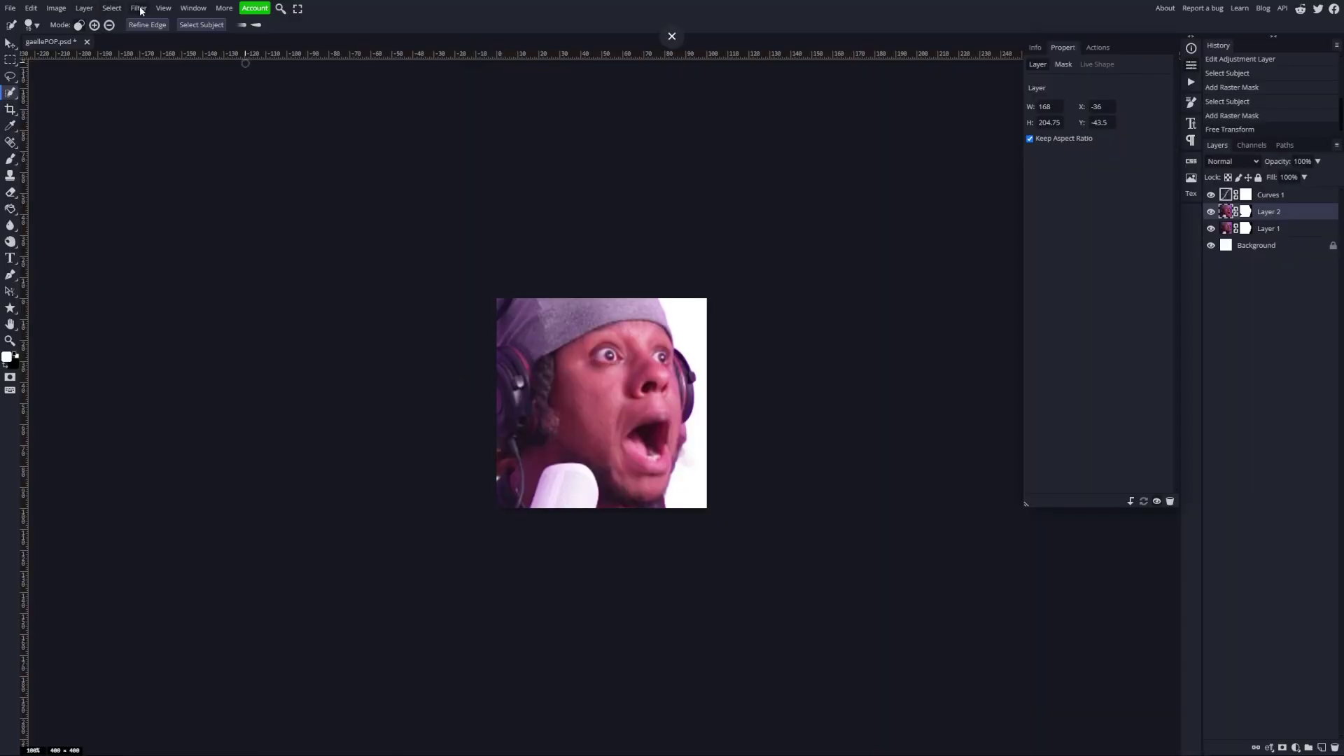
- Repeat the Unsharp Mask sharpening via Last Filter and turn the open-mouth layer back on
{"action": "left_click", "coordinate": [139, 8]}
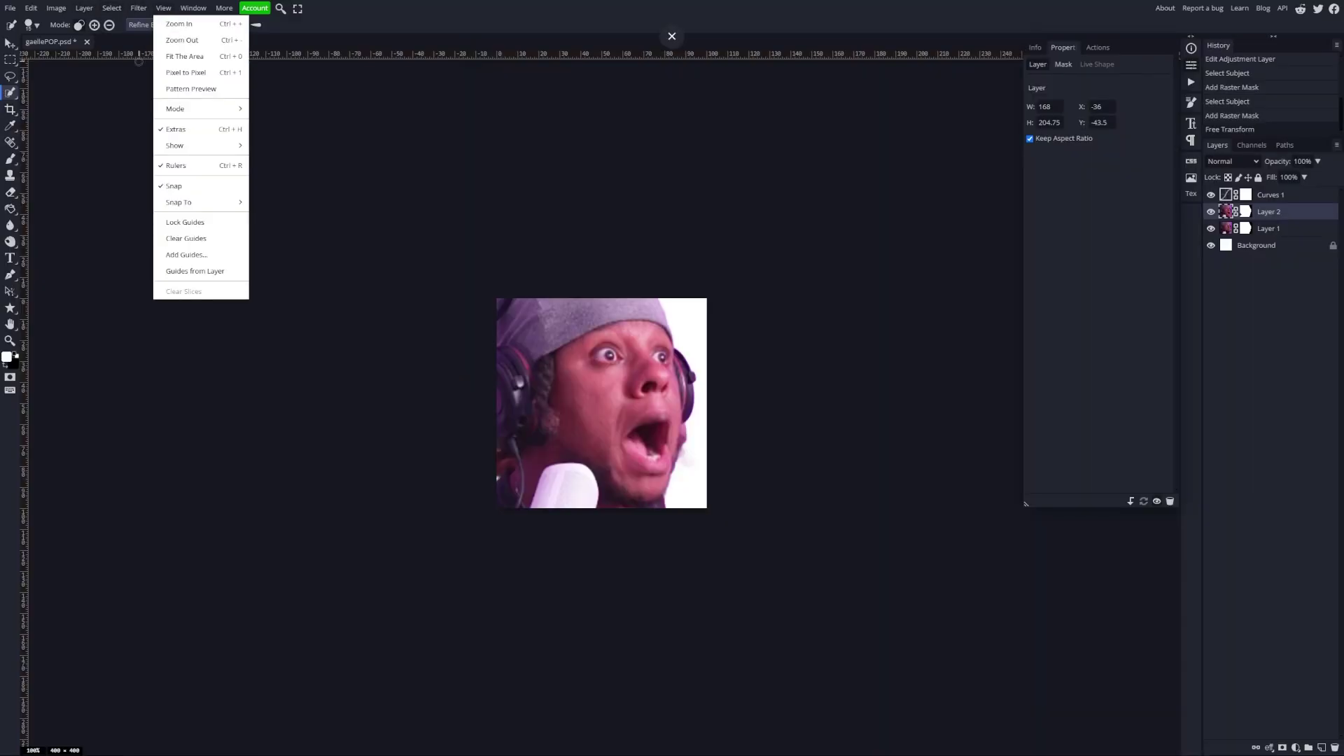
{"action": "mouse_move", "coordinate": [153, 241]}
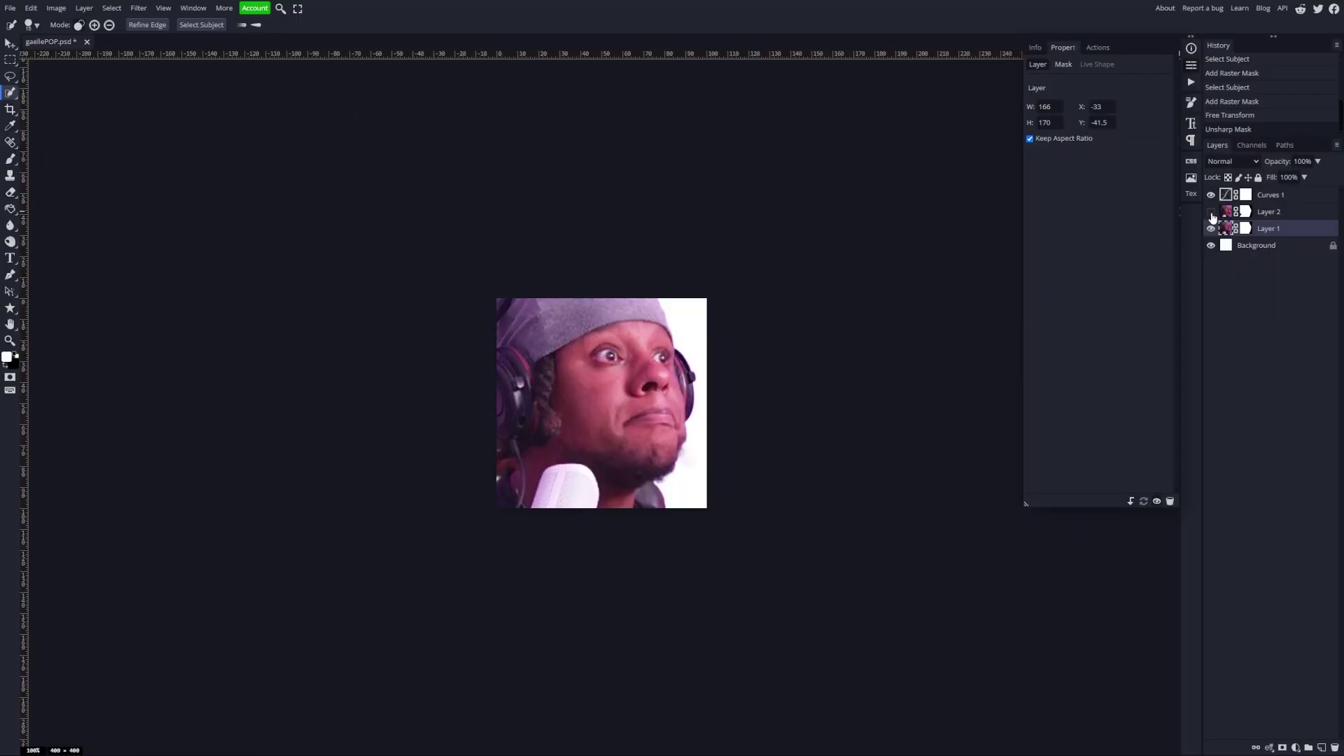
{"action": "scroll", "coordinate": [753, 402], "scroll_direction": "up", "scroll_amount": 3}
{"action": "scroll", "coordinate": [719, 401], "scroll_direction": "up", "scroll_amount": 3}
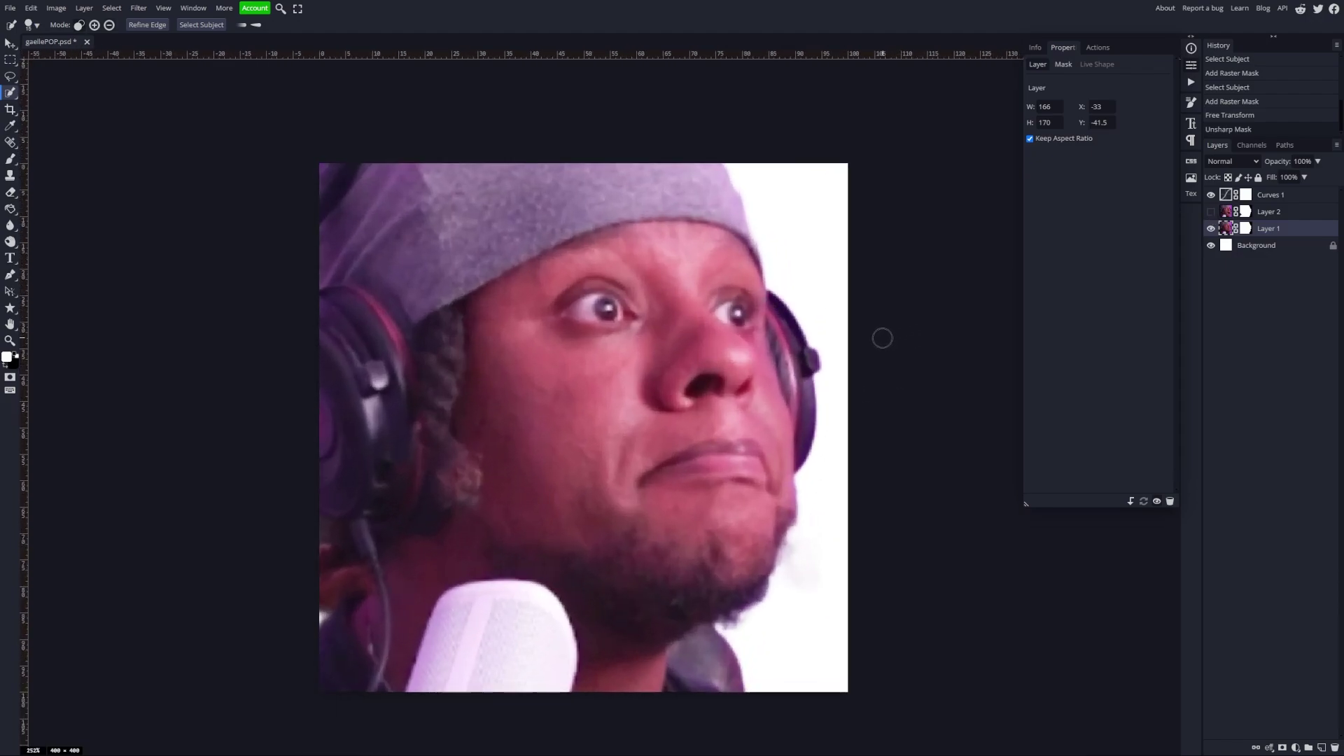
{"action": "scroll", "coordinate": [840, 371], "scroll_direction": "up", "scroll_amount": 1}
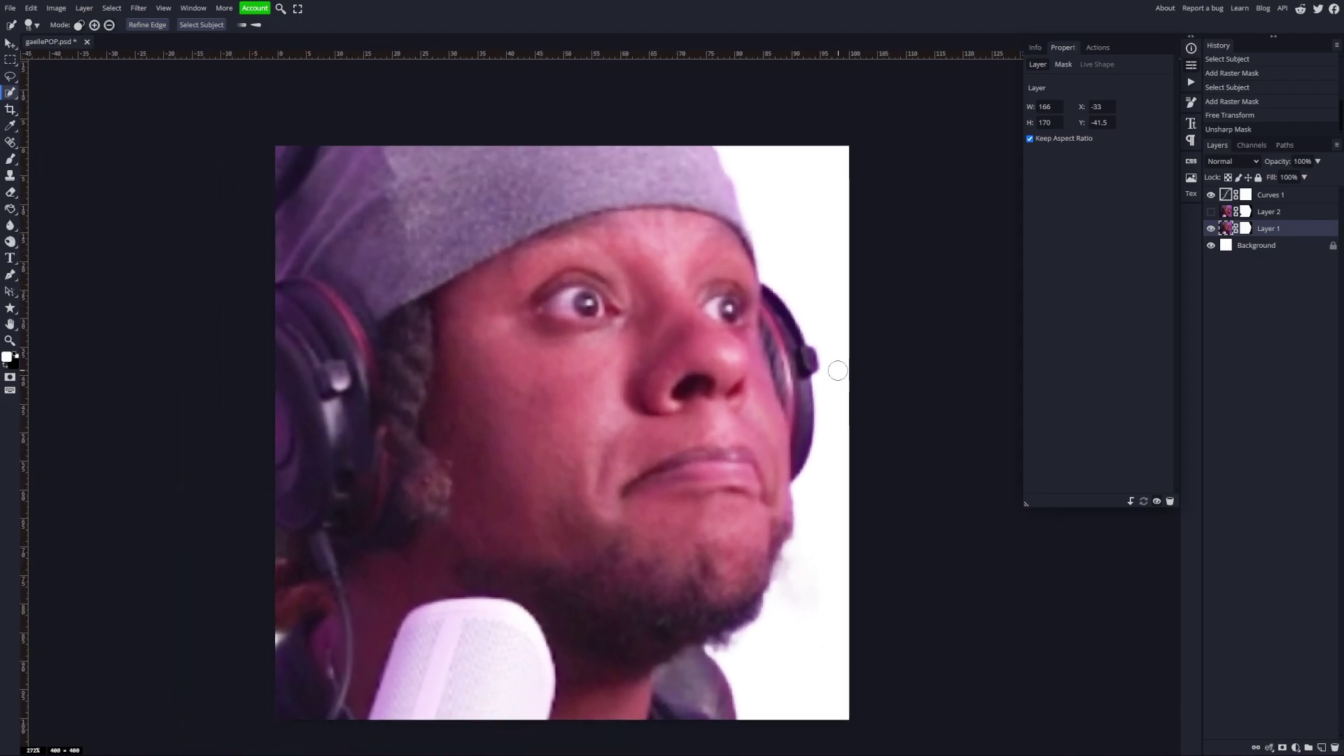
{"action": "scroll", "coordinate": [836, 376], "scroll_direction": "down", "scroll_amount": 5}
{"action": "scroll", "coordinate": [836, 375], "scroll_direction": "down", "scroll_amount": 5}
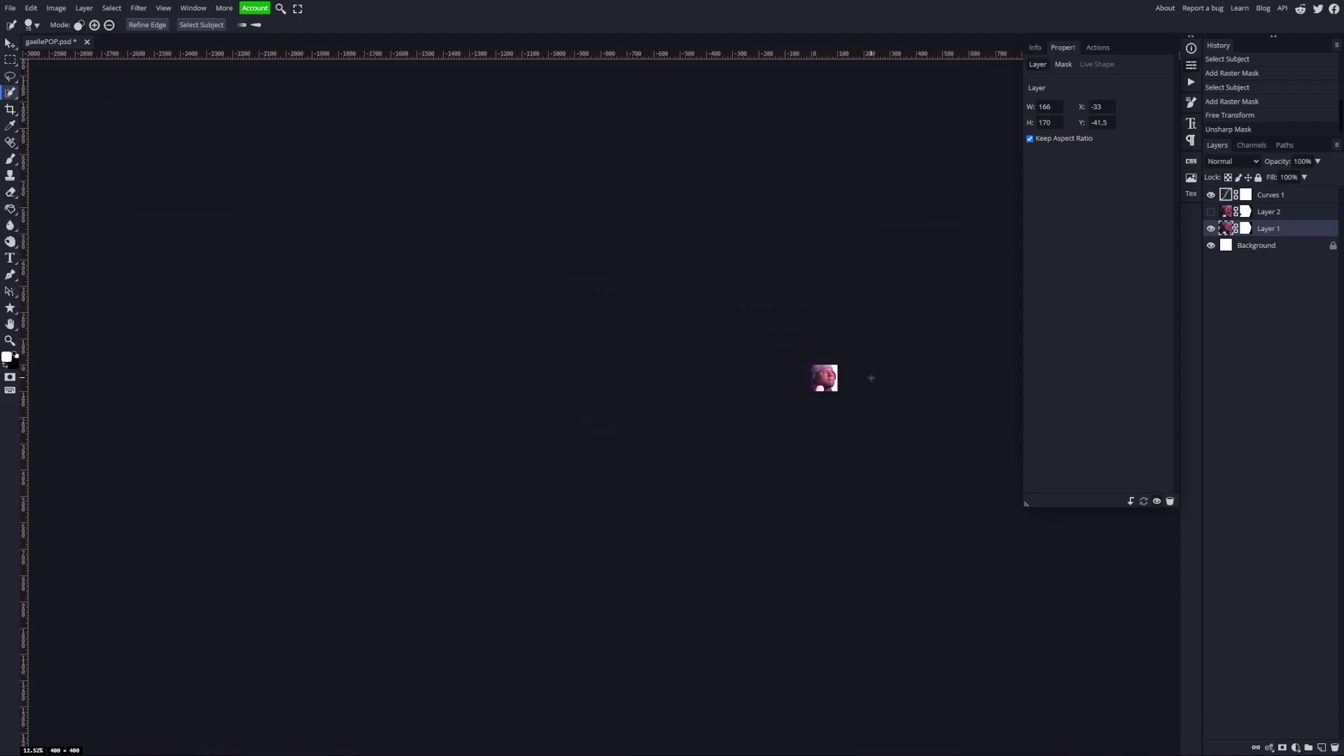
{"action": "key", "text": "ctrl+0"}
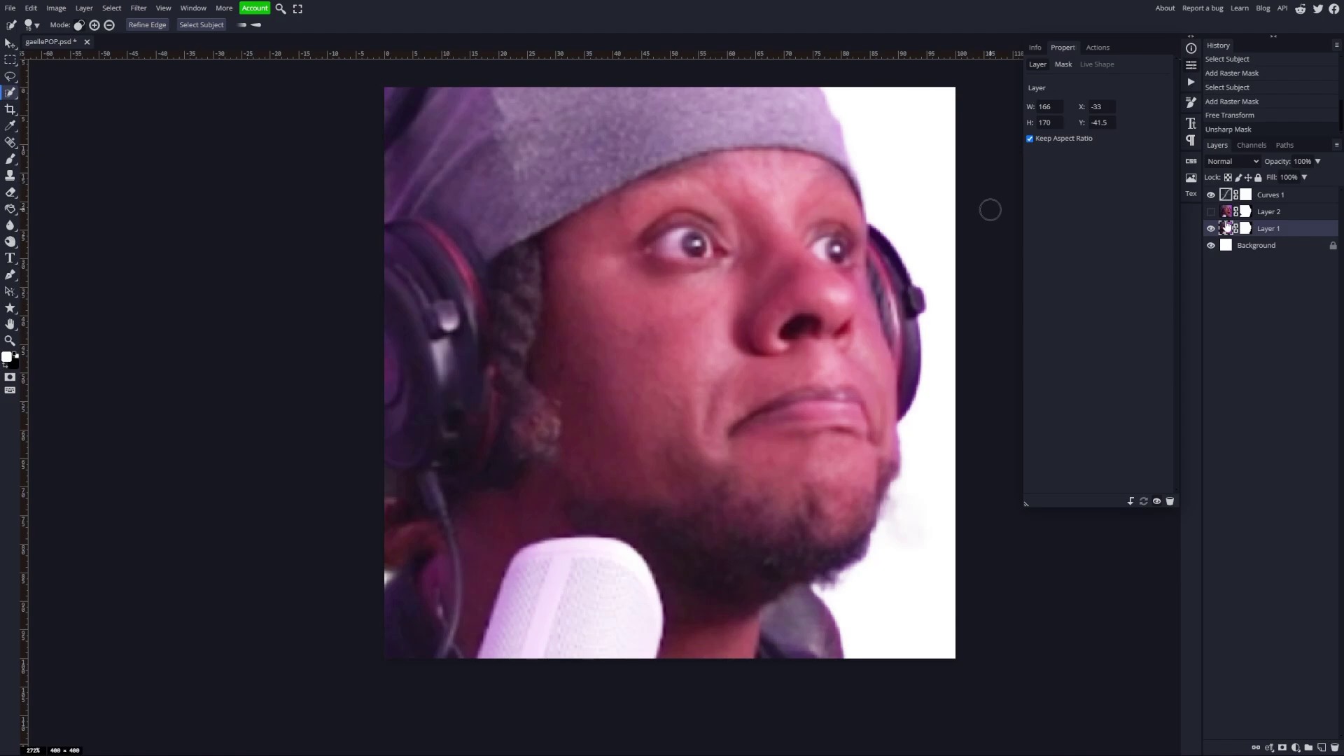
{"action": "left_click", "coordinate": [137, 9]}
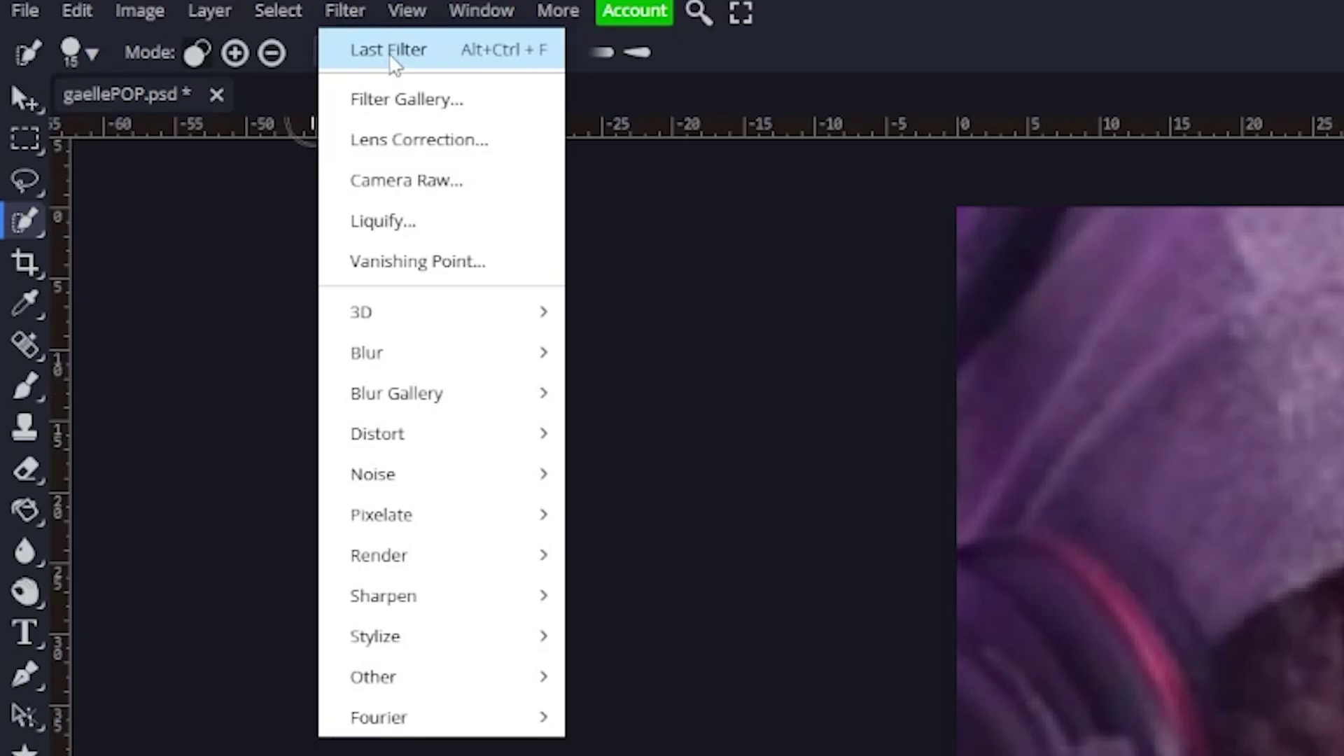
{"action": "left_click", "coordinate": [452, 48]}
{"action": "left_click", "coordinate": [1211, 213]}
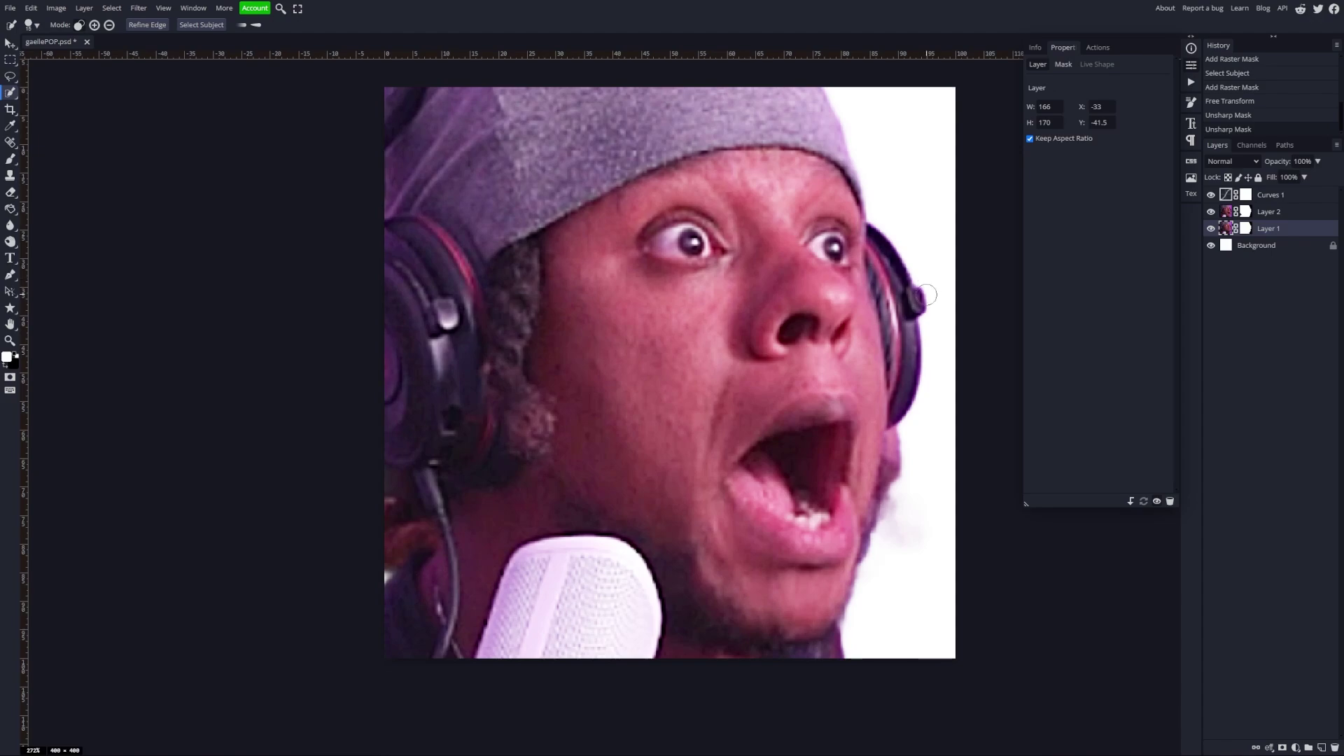
- Hide Layer 1, then Liquify Layer 2 with the Blow tool at size 169 to bloat the mouth downward
{"action": "left_click", "coordinate": [1211, 229]}
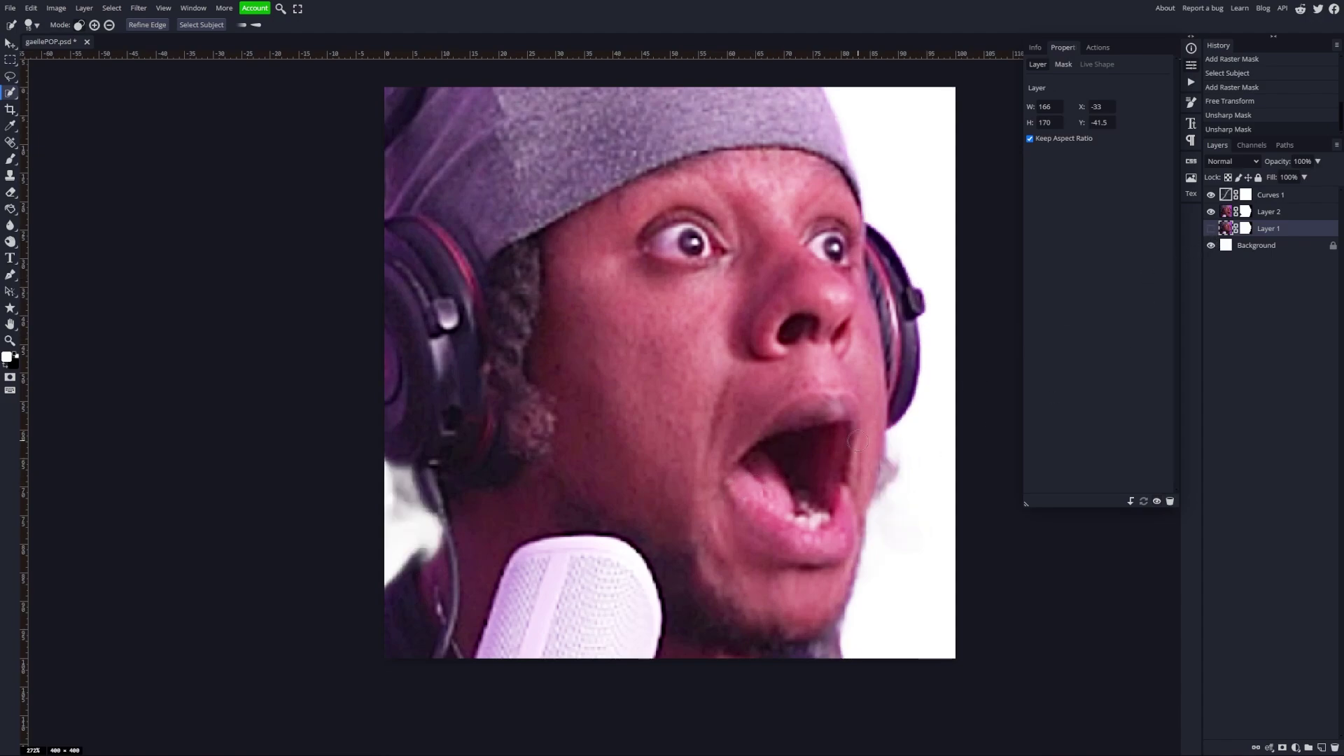
{"action": "left_click", "coordinate": [1277, 212]}
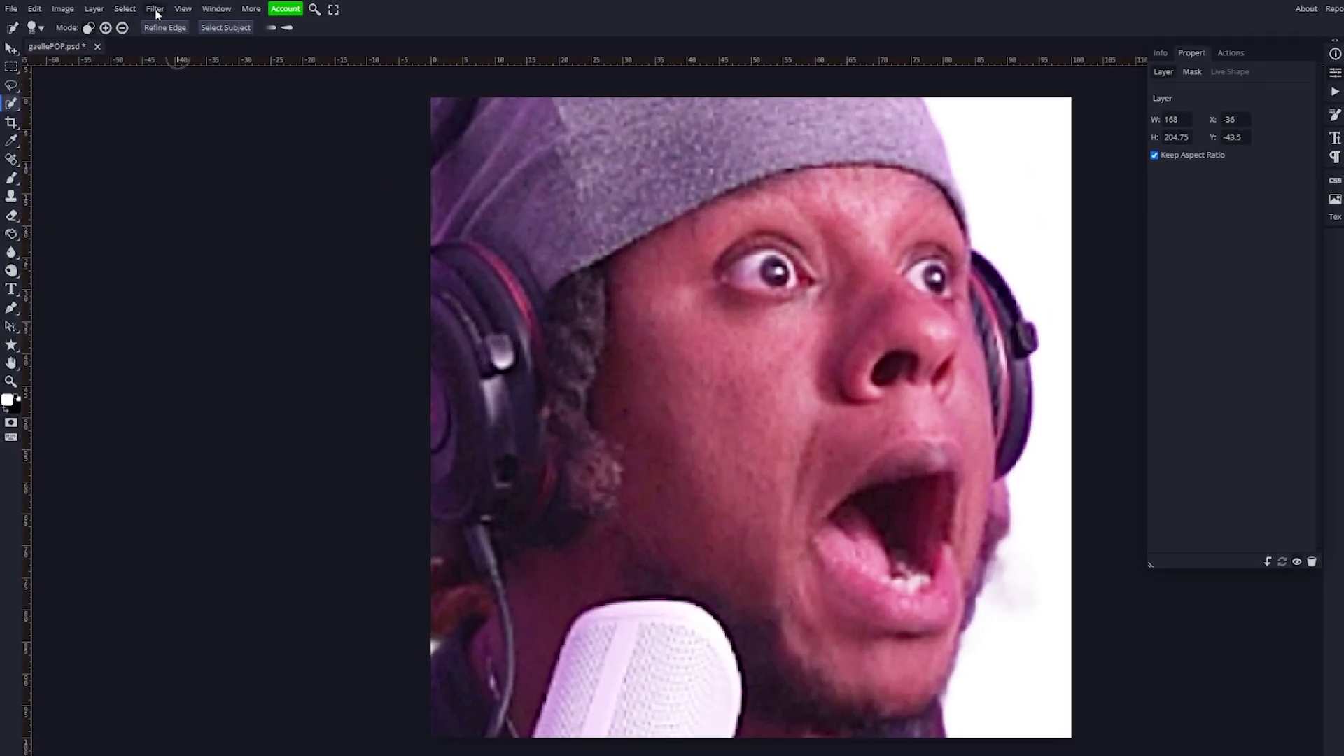
{"action": "left_click", "coordinate": [156, 10]}
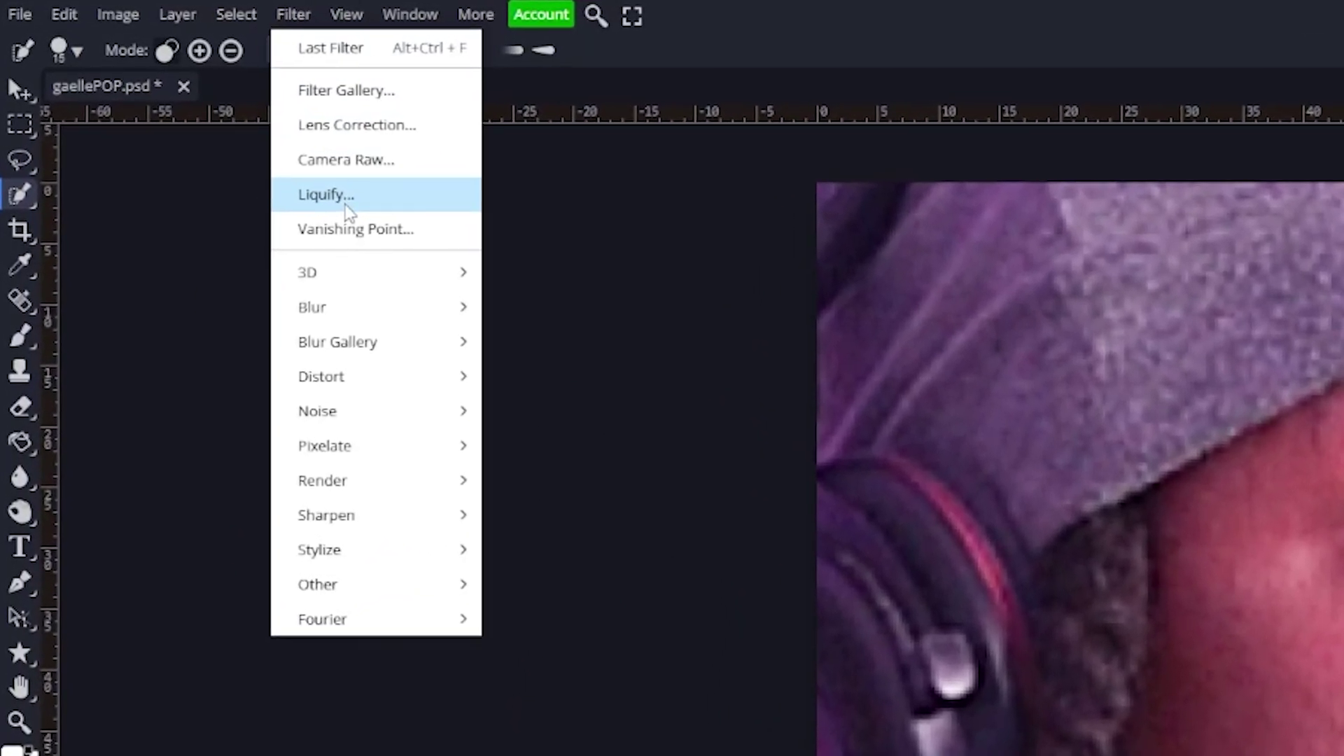
{"action": "left_click", "coordinate": [348, 199]}
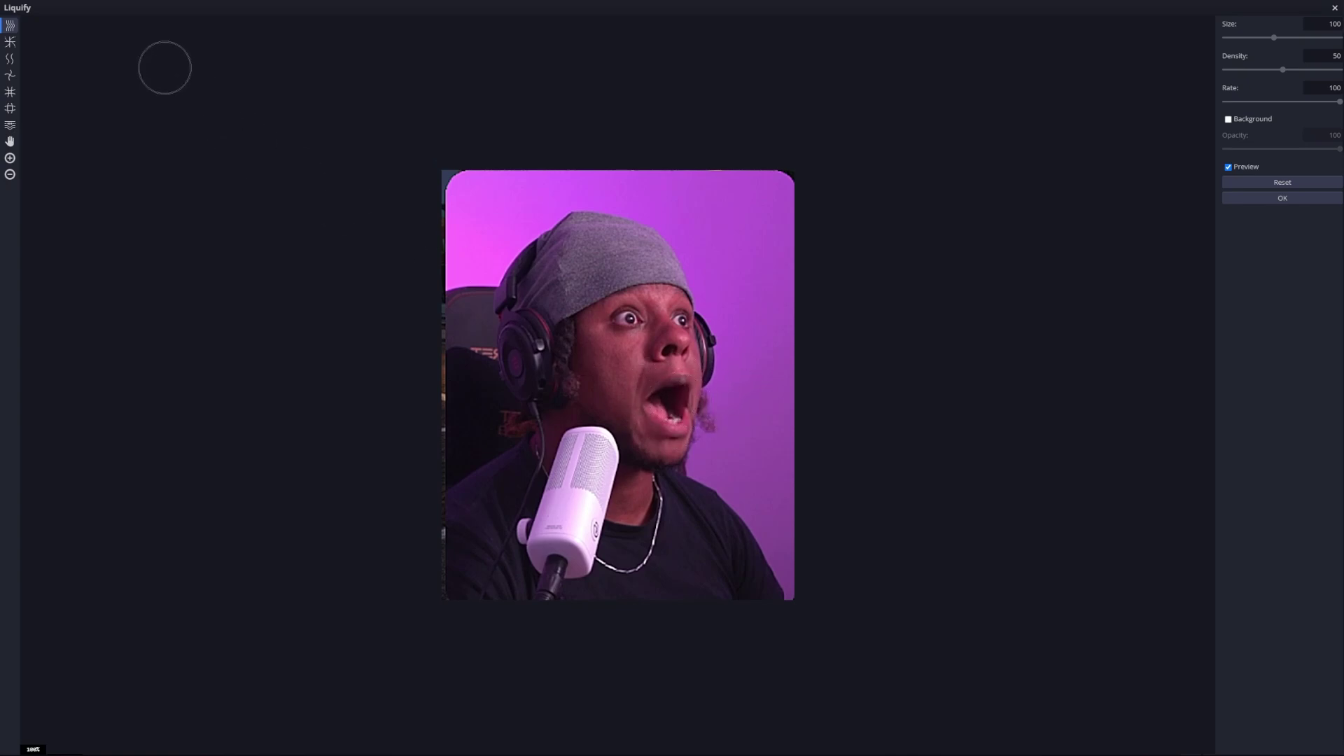
{"action": "left_click", "coordinate": [10, 109]}
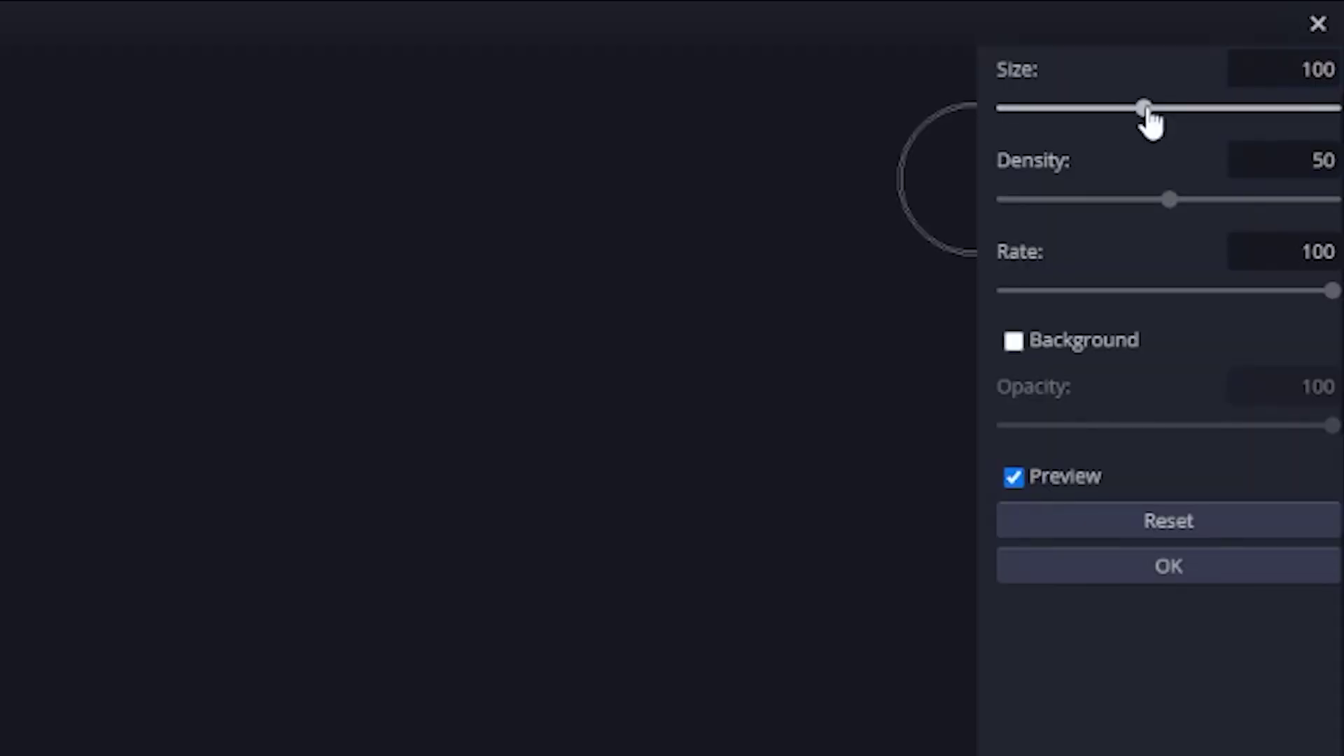
{"action": "left_click_drag", "start_coordinate": [1144, 109], "coordinate": [1176, 110]}
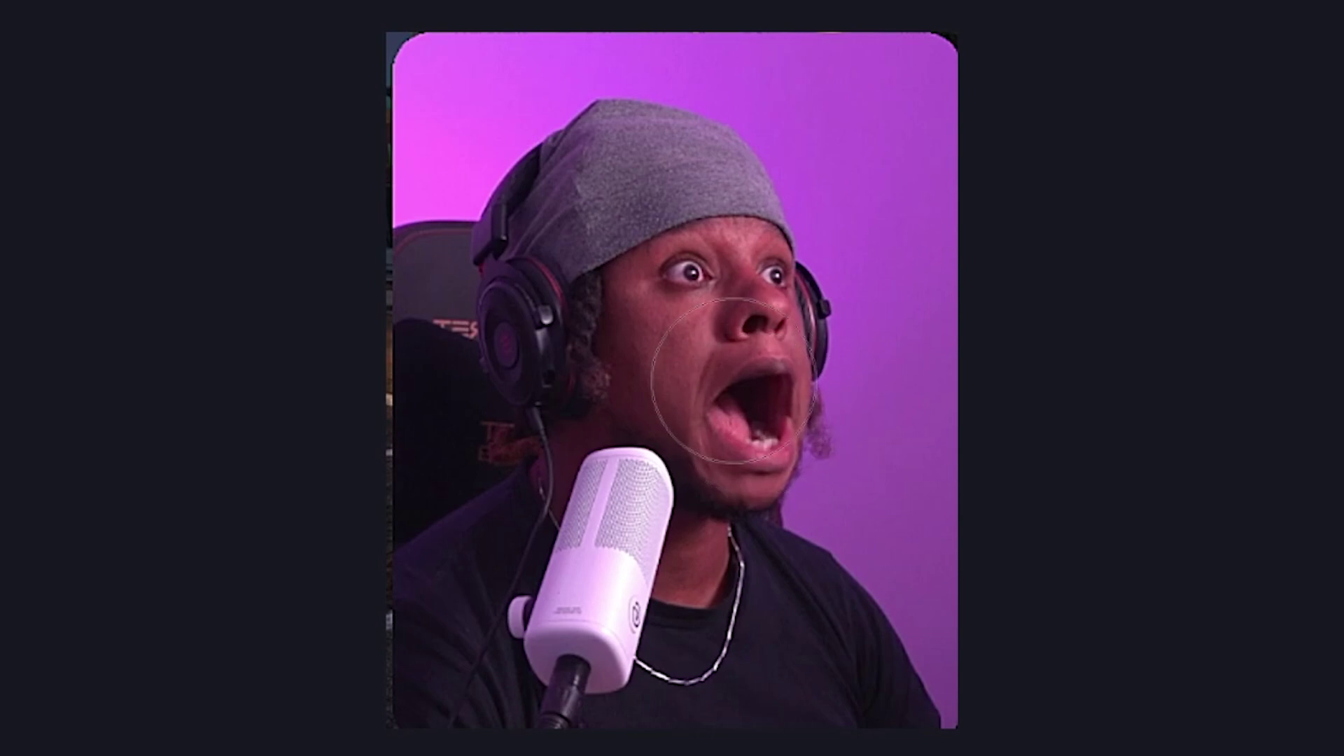
{"action": "left_click_drag", "start_coordinate": [733, 383], "coordinate": [760, 420]}
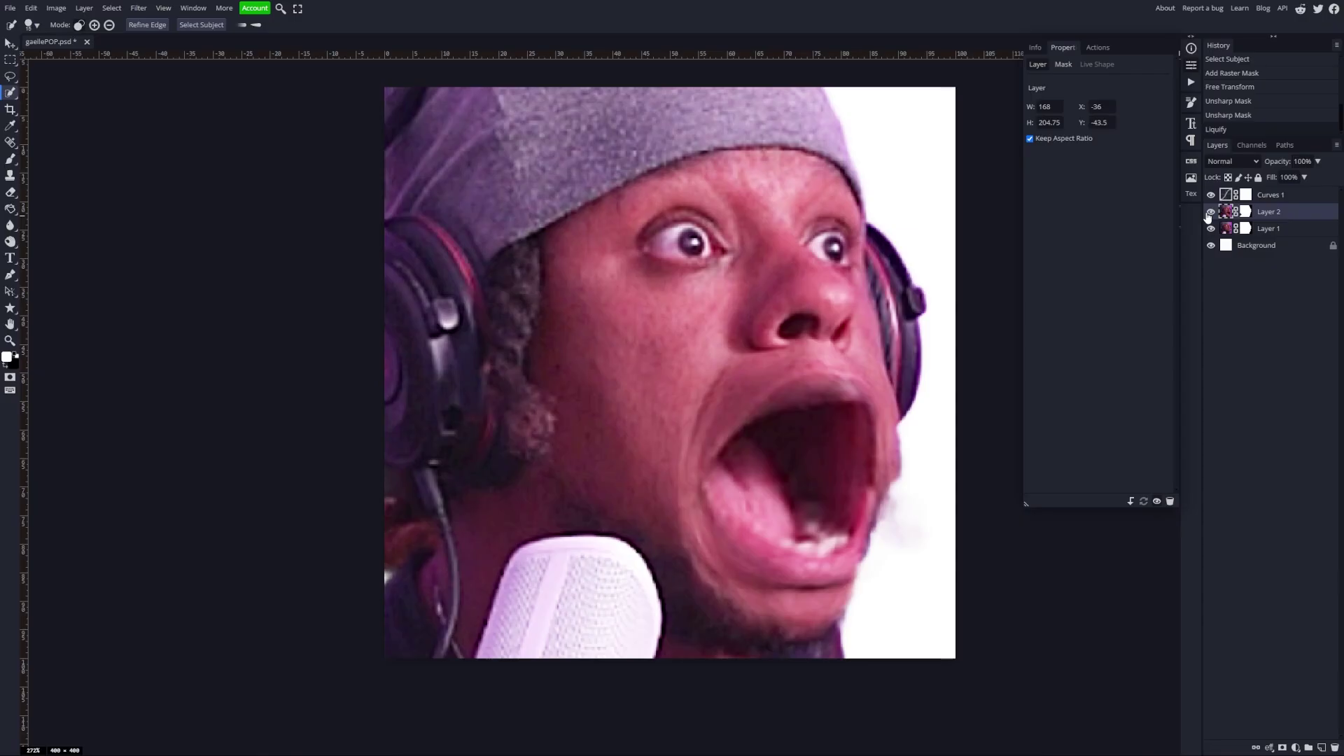
- Scale both face layers up to about 214.5 × 259.75 px, shift them left, and hide Background and Layer 2
{"action": "scroll", "coordinate": [1032, 216], "scroll_direction": "down", "scroll_amount": 3}
{"action": "left_click_drag", "start_coordinate": [670, 330], "coordinate": [342, 444]}
{"action": "left_click", "coordinate": [1269, 228], "text": "shift"}
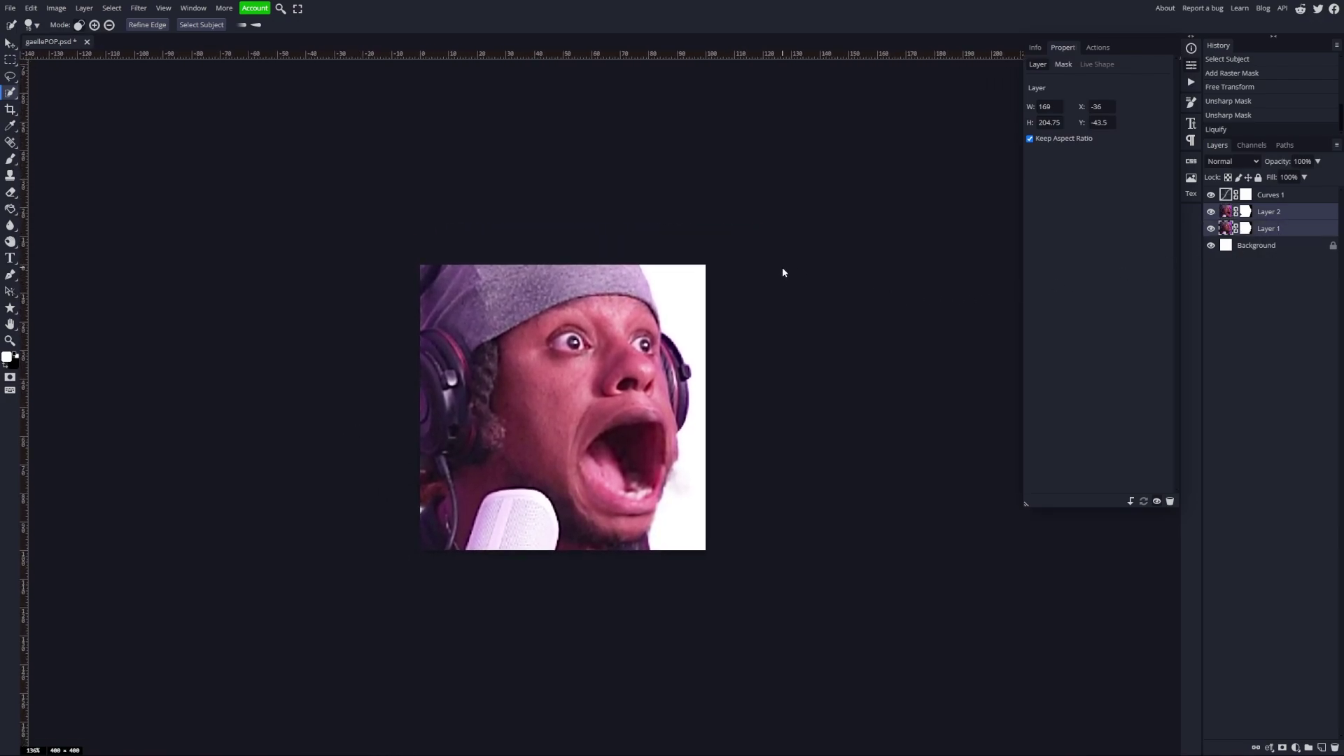
{"action": "key", "text": "ctrl+alt+t"}
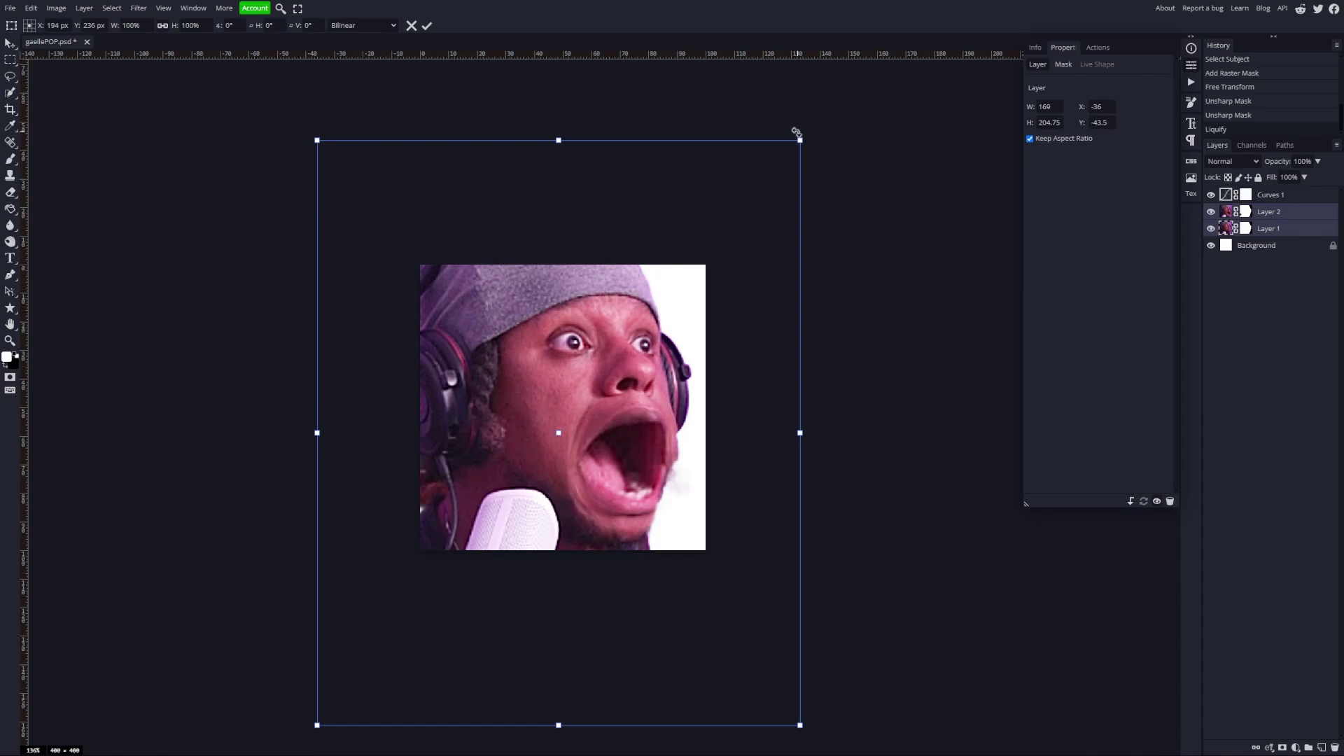
{"action": "left_click_drag", "start_coordinate": [801, 141], "coordinate": [922, 135]}
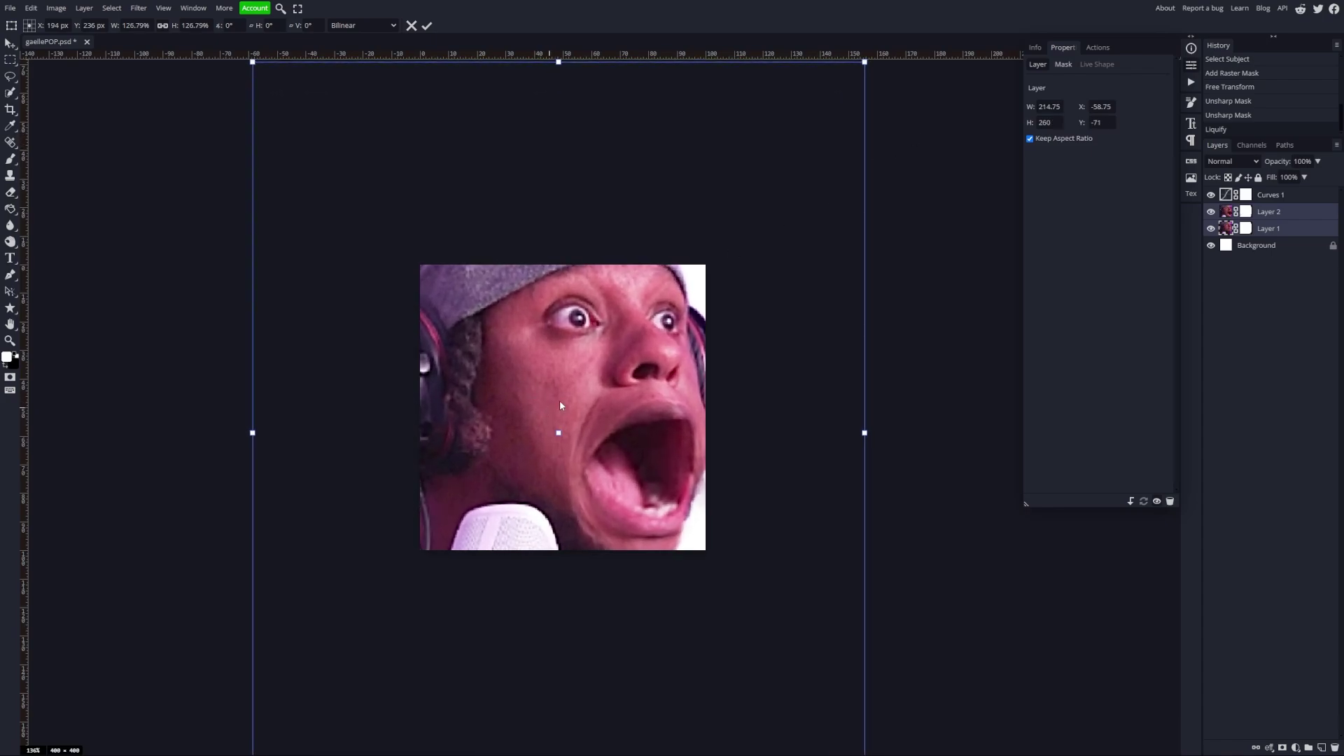
{"action": "left_click_drag", "start_coordinate": [595, 413], "coordinate": [564, 413]}
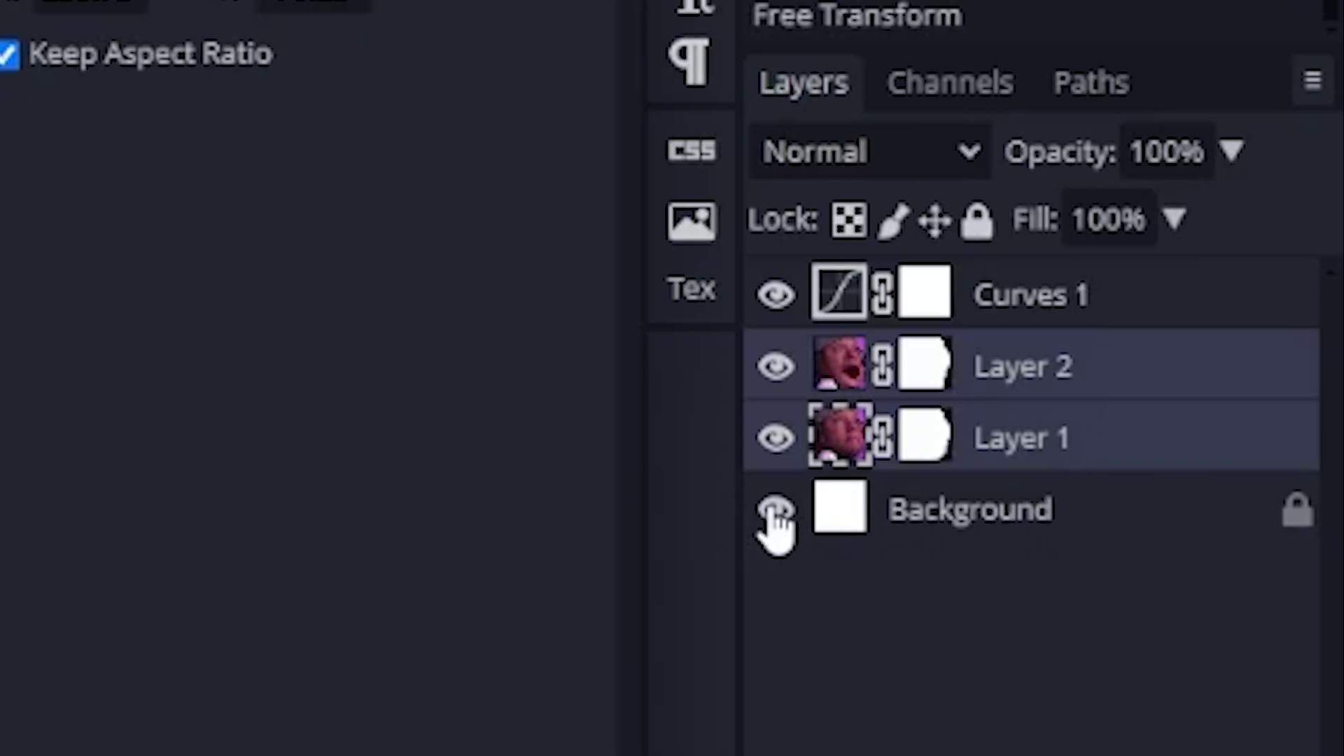
{"action": "left_click", "coordinate": [775, 511]}
{"action": "left_click", "coordinate": [775, 365]}
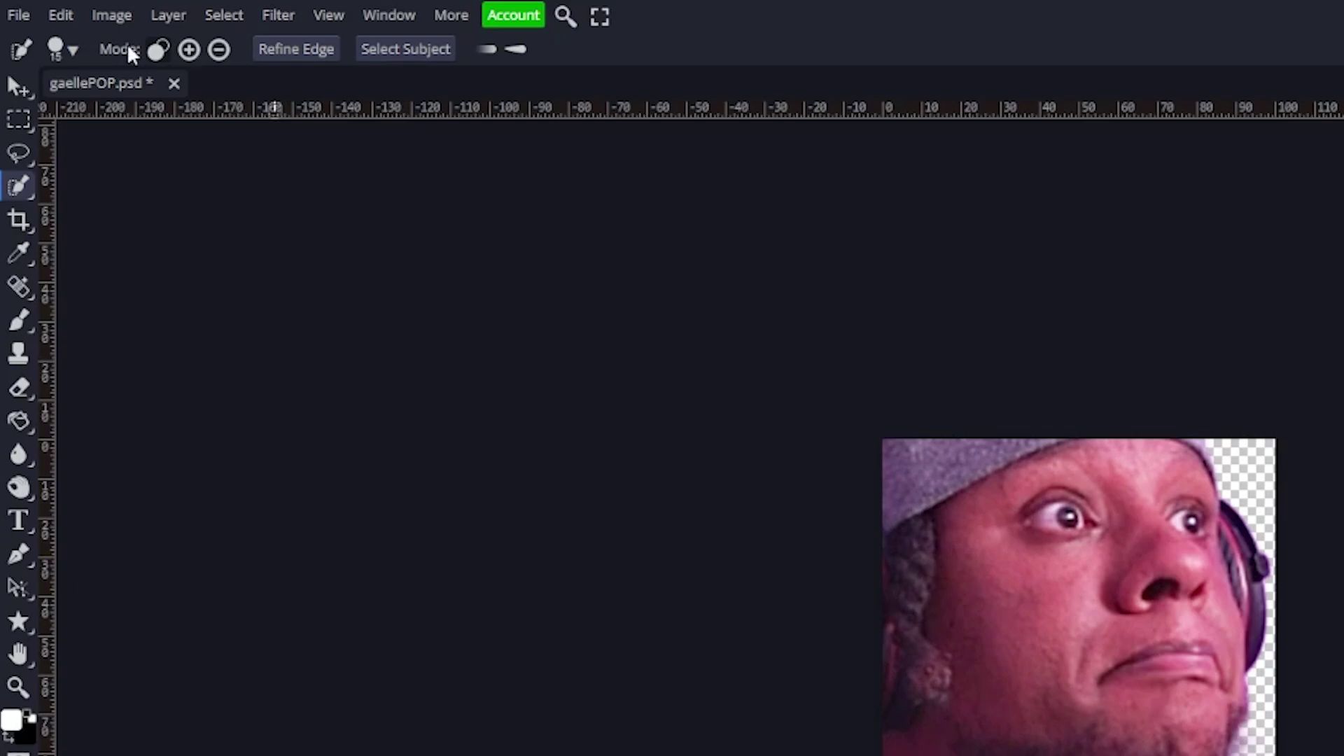
- Convert the layers into animation frames with Make Frames and make the open-mouth frame _a_Layer 2 visible
{"action": "left_click", "coordinate": [168, 15]}
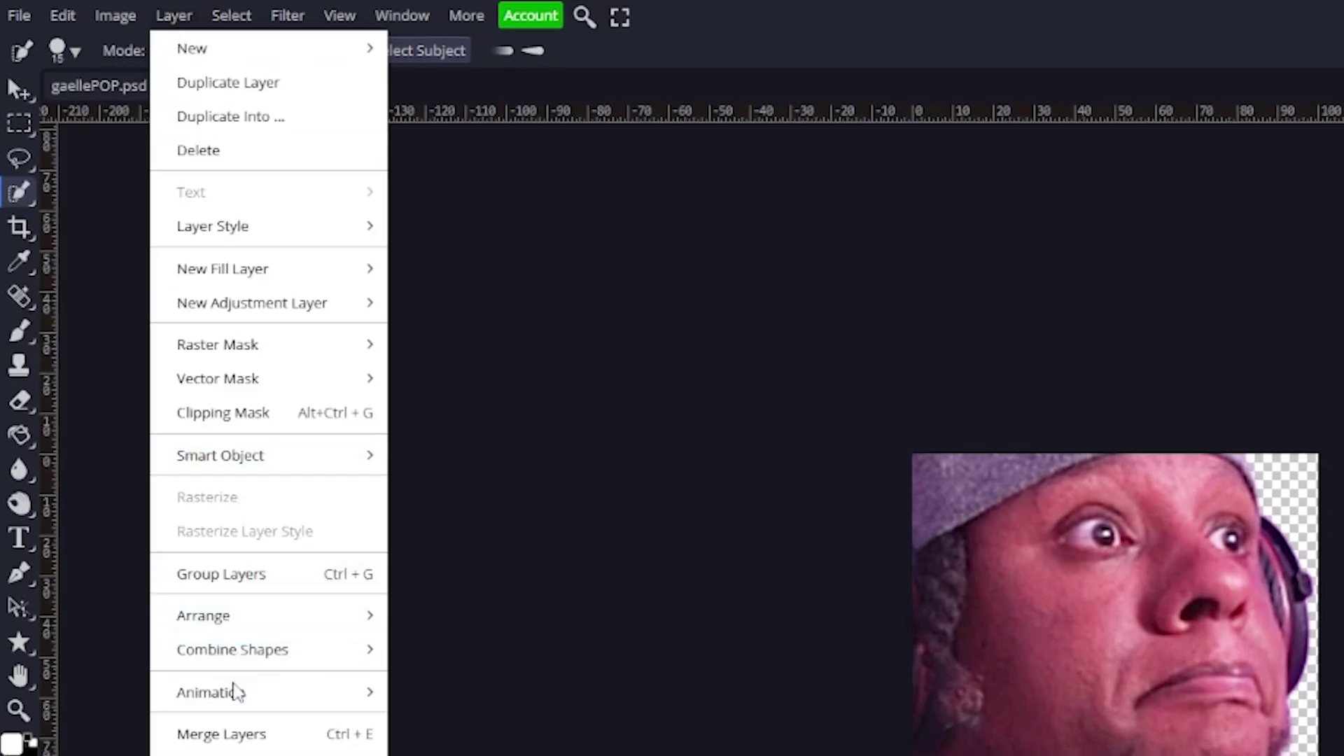
{"action": "mouse_move", "coordinate": [236, 692]}
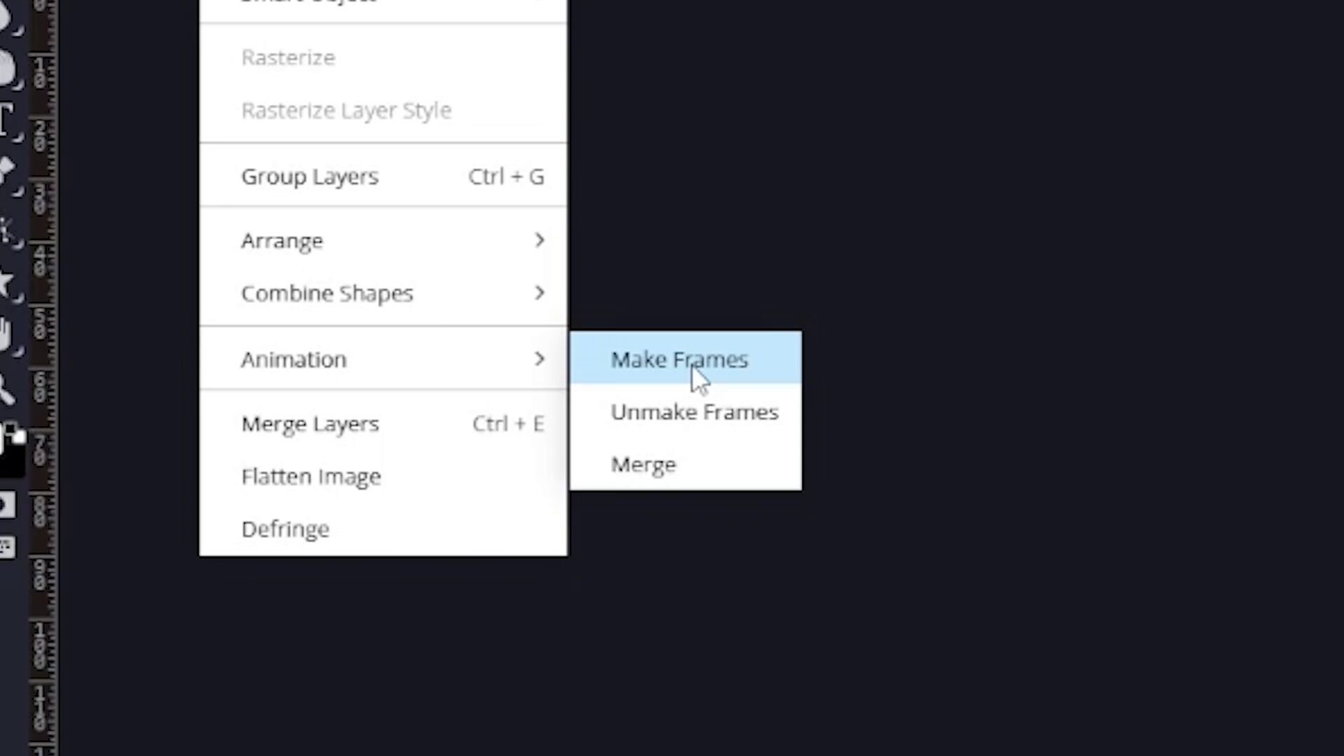
{"action": "left_click", "coordinate": [692, 364]}
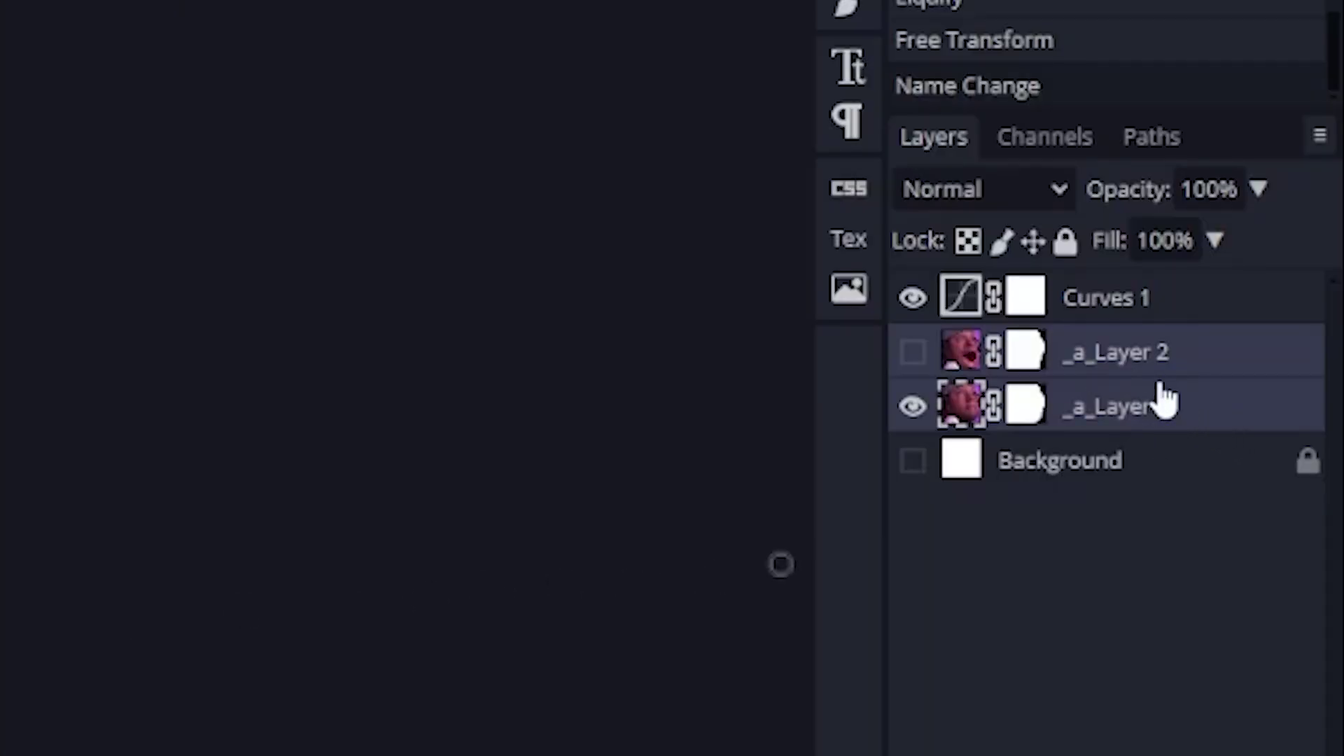
{"action": "left_click", "coordinate": [1094, 380]}
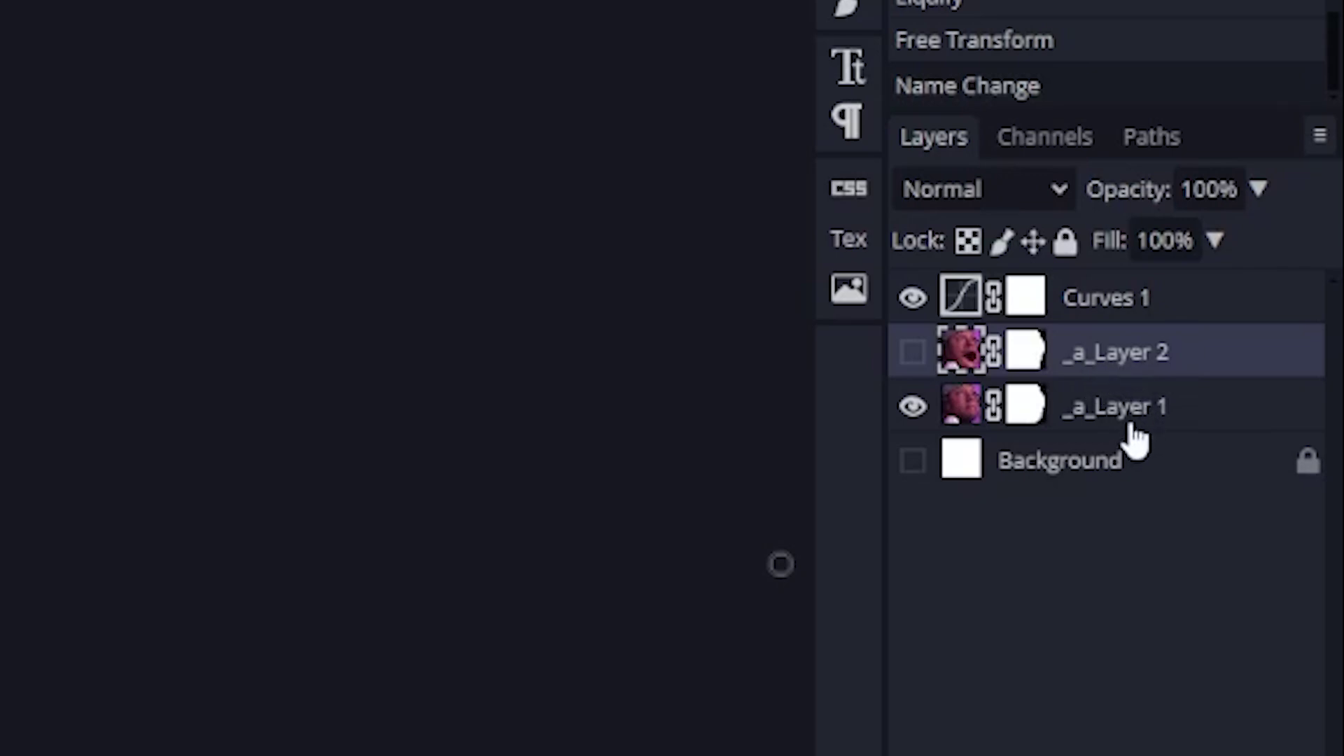
{"action": "left_click", "coordinate": [913, 352]}
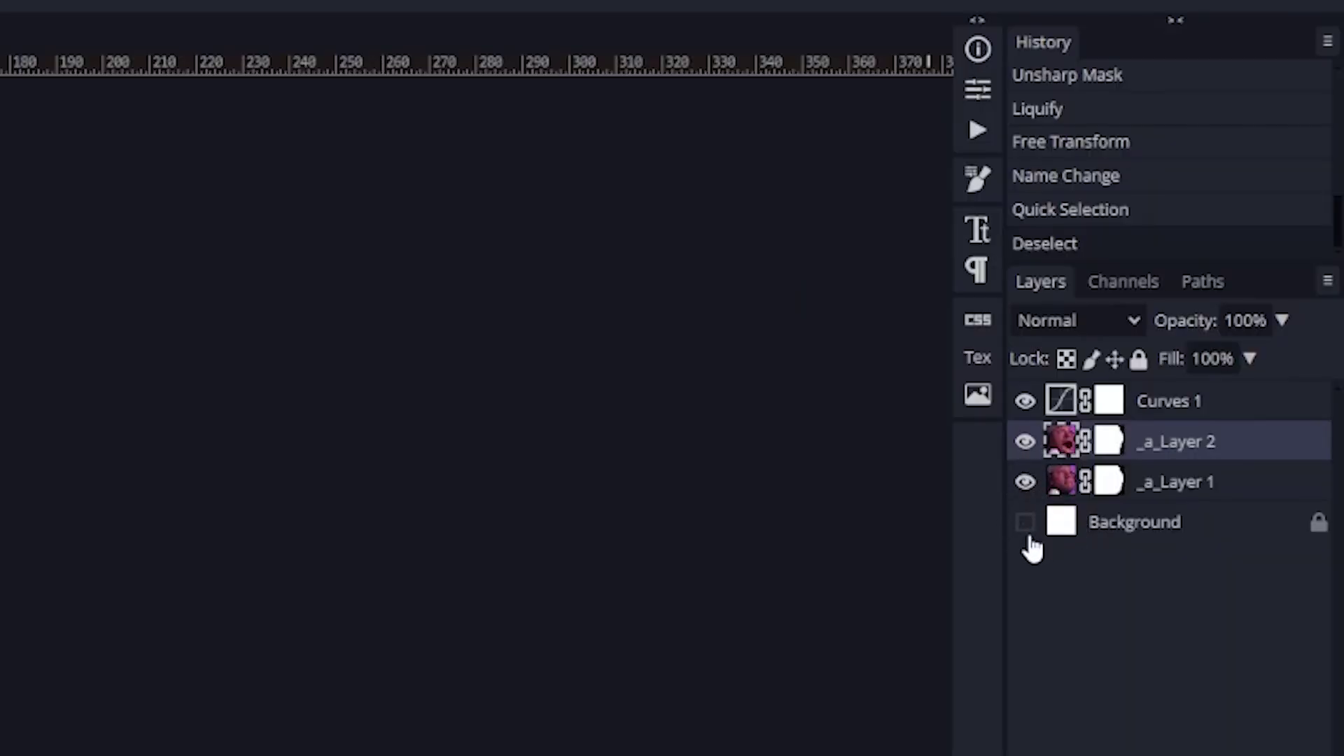
- Export the animation as a 400×400 px GIF with playback speed set to 66%
{"action": "left_click", "coordinate": [20, 18]}
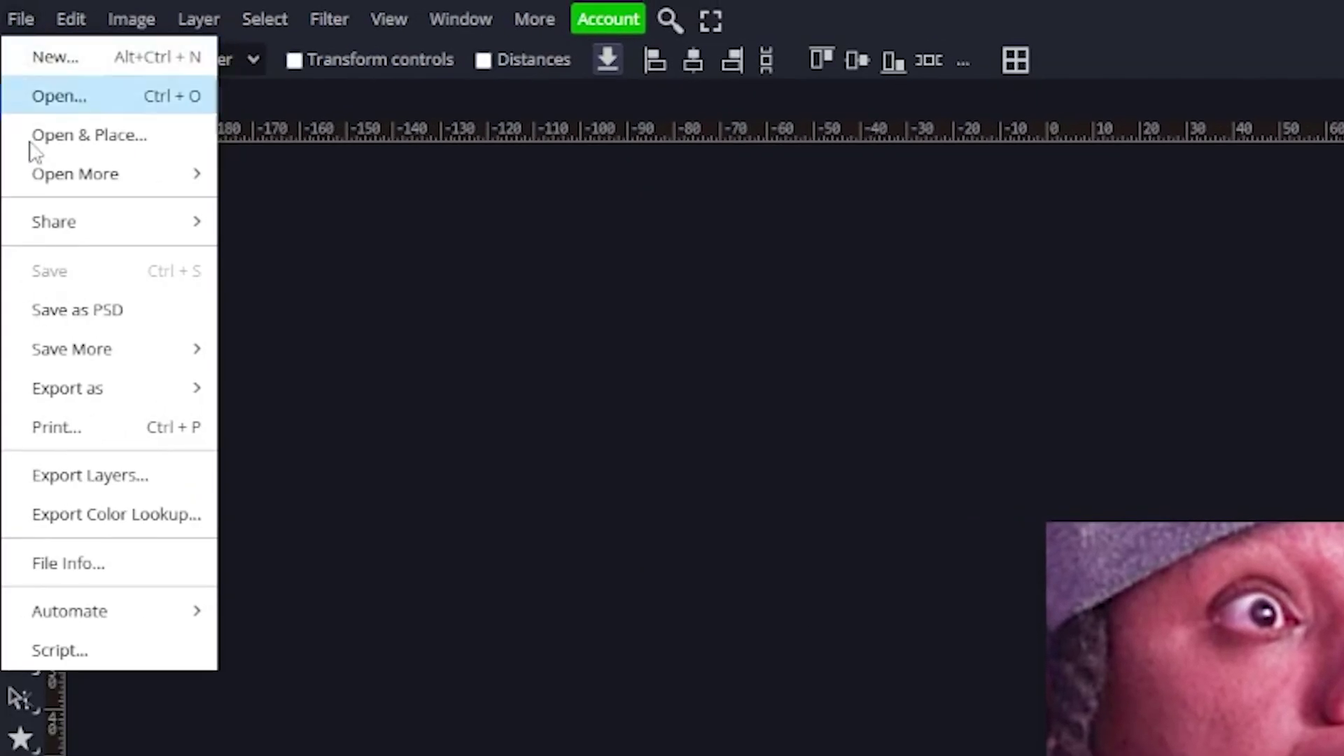
{"action": "mouse_move", "coordinate": [83, 387]}
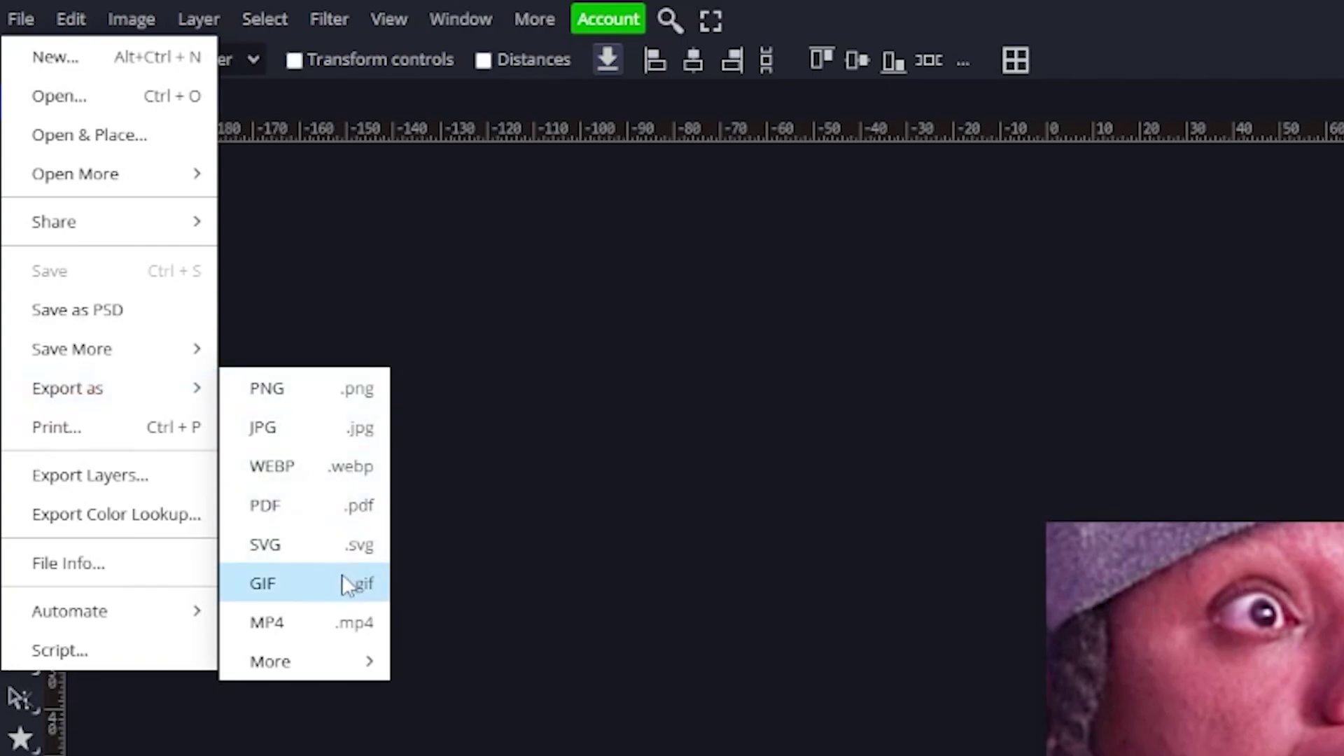
{"action": "left_click", "coordinate": [332, 597]}
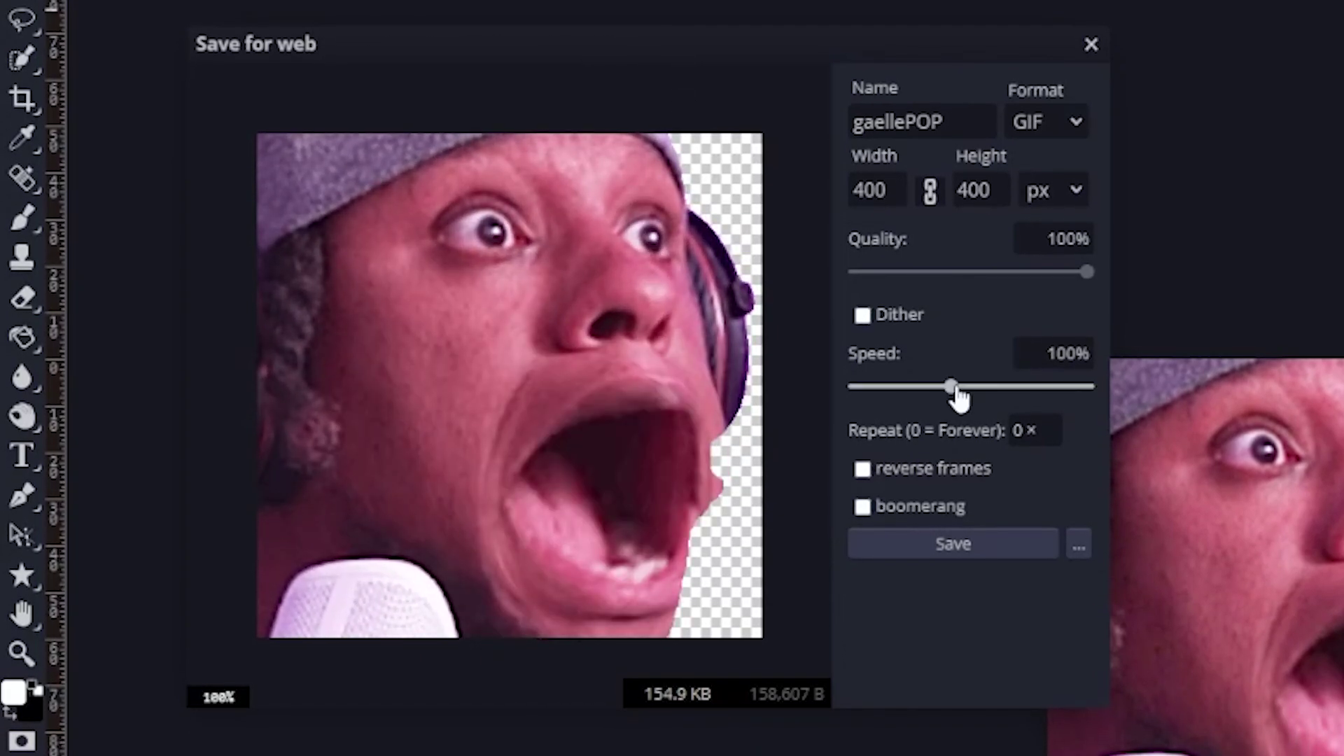
{"action": "mouse_move", "coordinate": [954, 390]}
{"action": "left_mouse_down"}
{"action": "mouse_move", "coordinate": [854, 390]}
{"action": "mouse_move", "coordinate": [935, 390]}
{"action": "left_mouse_up"}
{"action": "left_click", "coordinate": [888, 190]}
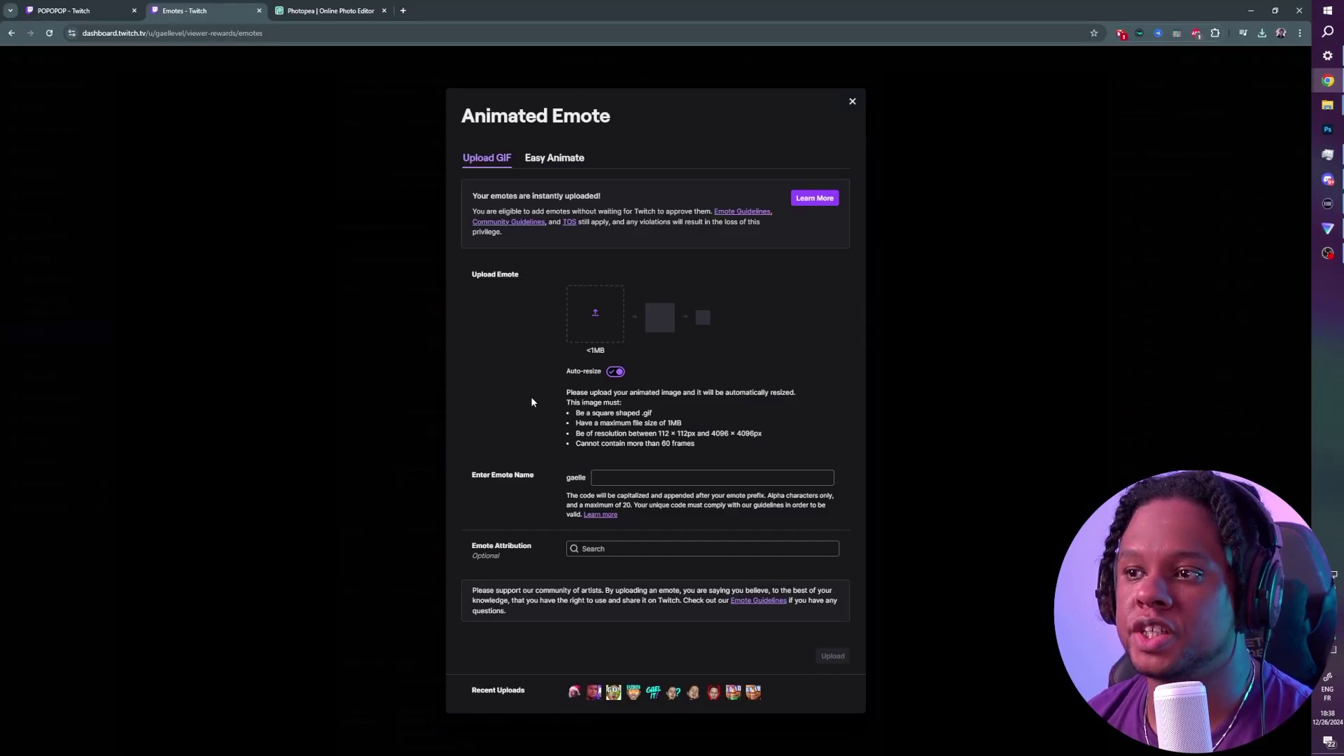
- Choose the exported gaellePOP GIF from the COMMISSION folder as the emote image
{"action": "left_click", "coordinate": [588, 315]}
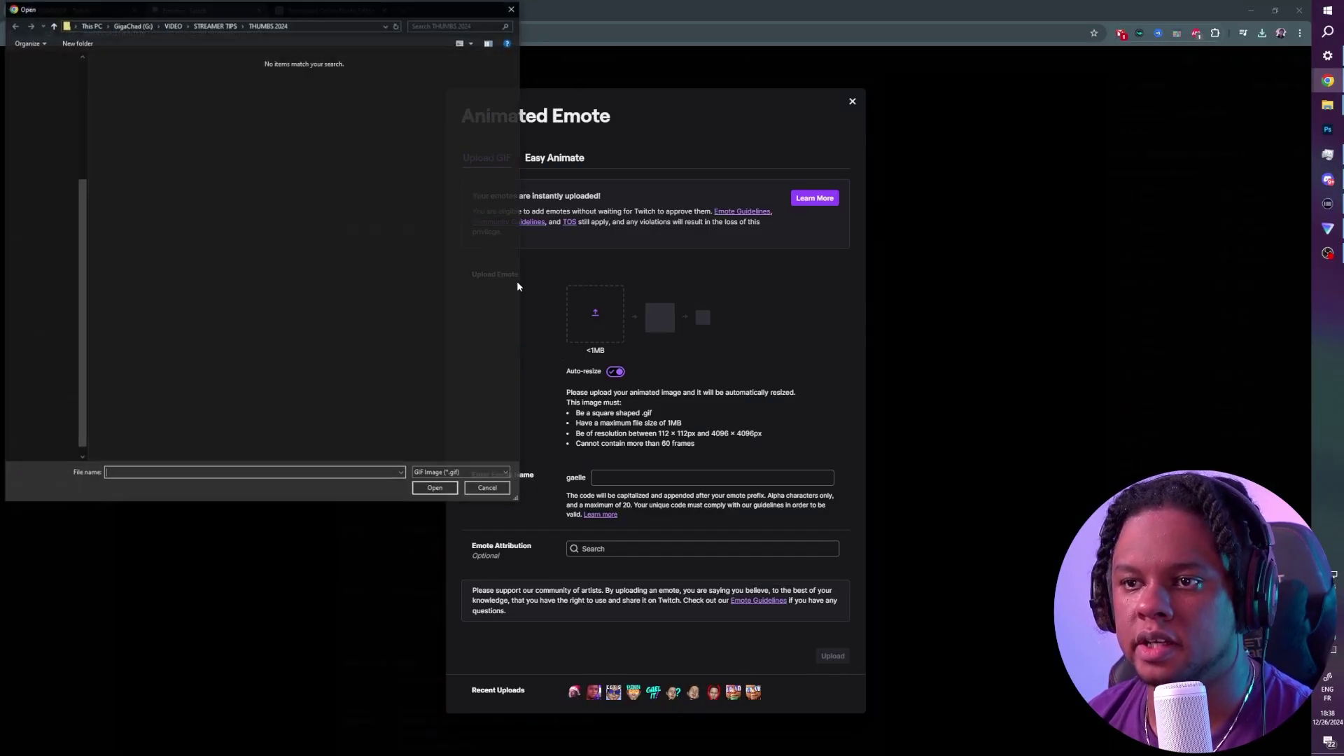
{"action": "scroll", "coordinate": [48, 240], "scroll_direction": "up", "scroll_amount": 5}
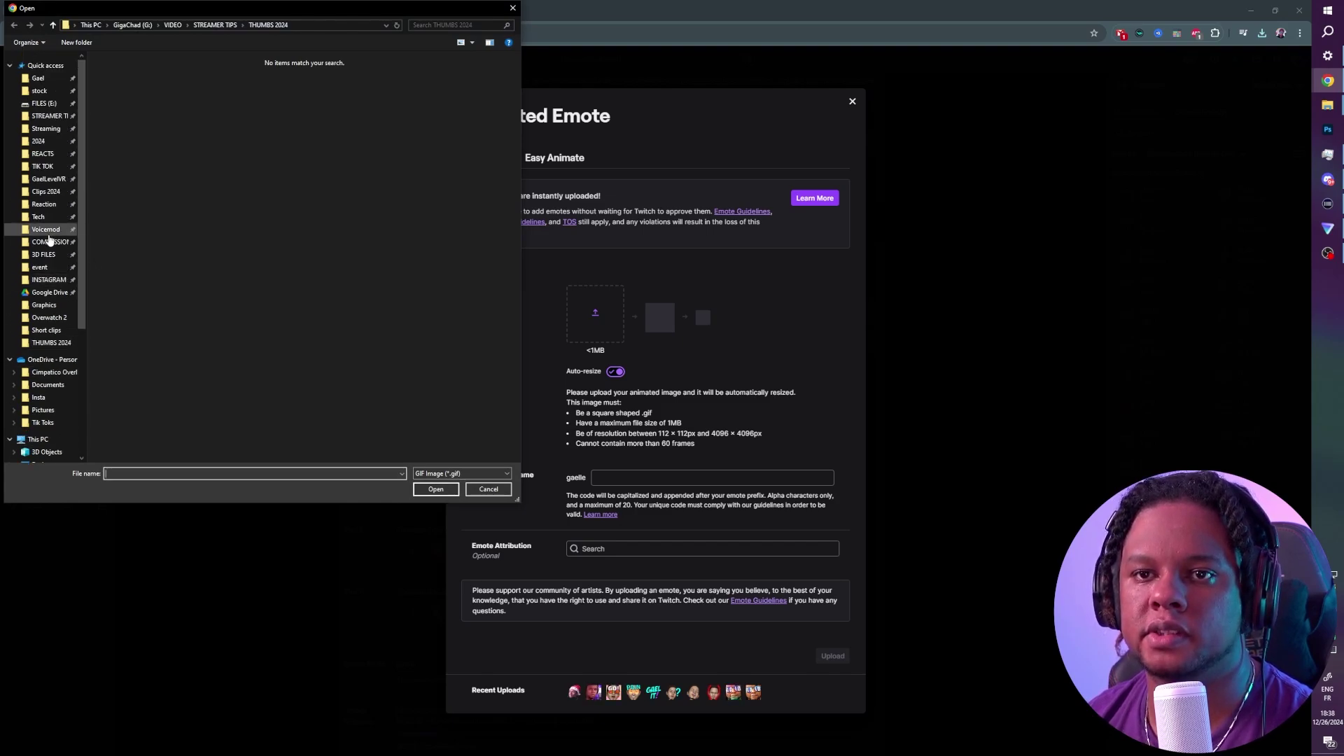
{"action": "left_click", "coordinate": [49, 240]}
{"action": "left_click", "coordinate": [123, 98]}
{"action": "left_click", "coordinate": [434, 489]}
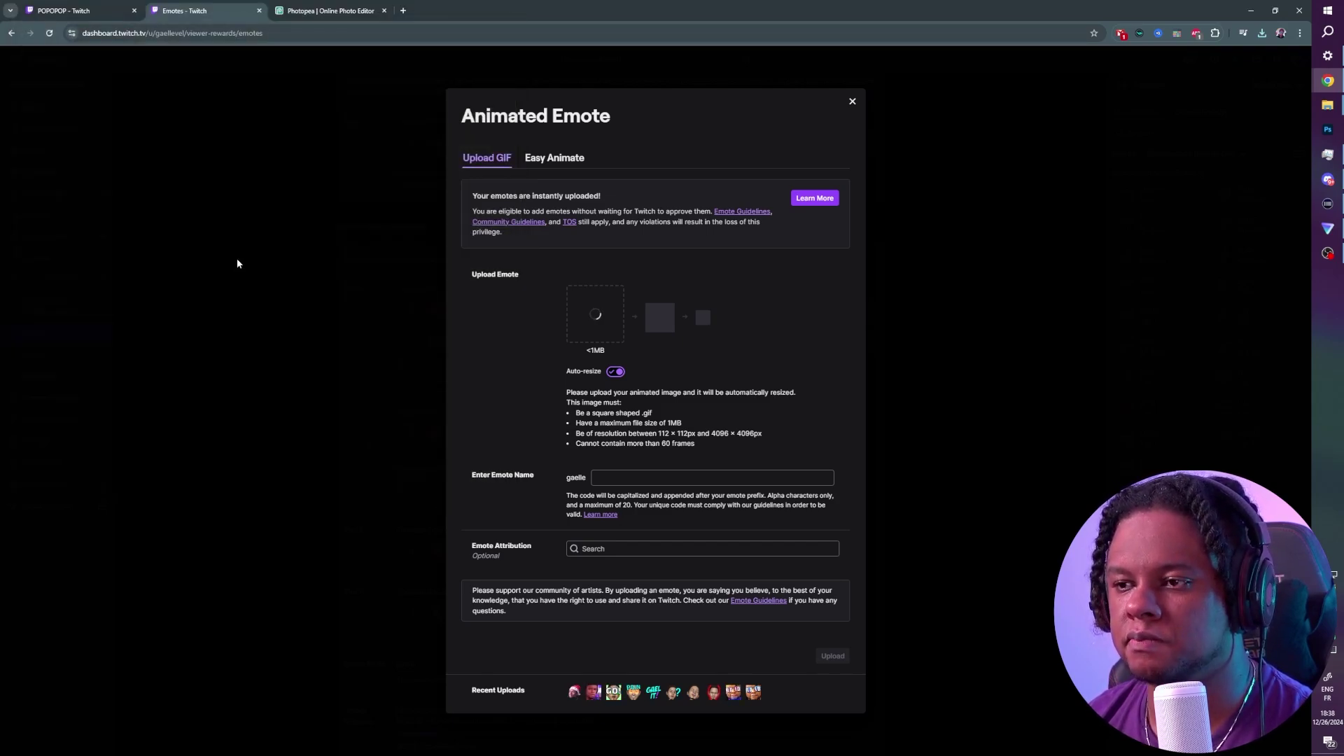
- Name the animated emote POP and upload it
{"action": "left_click", "coordinate": [613, 537]}
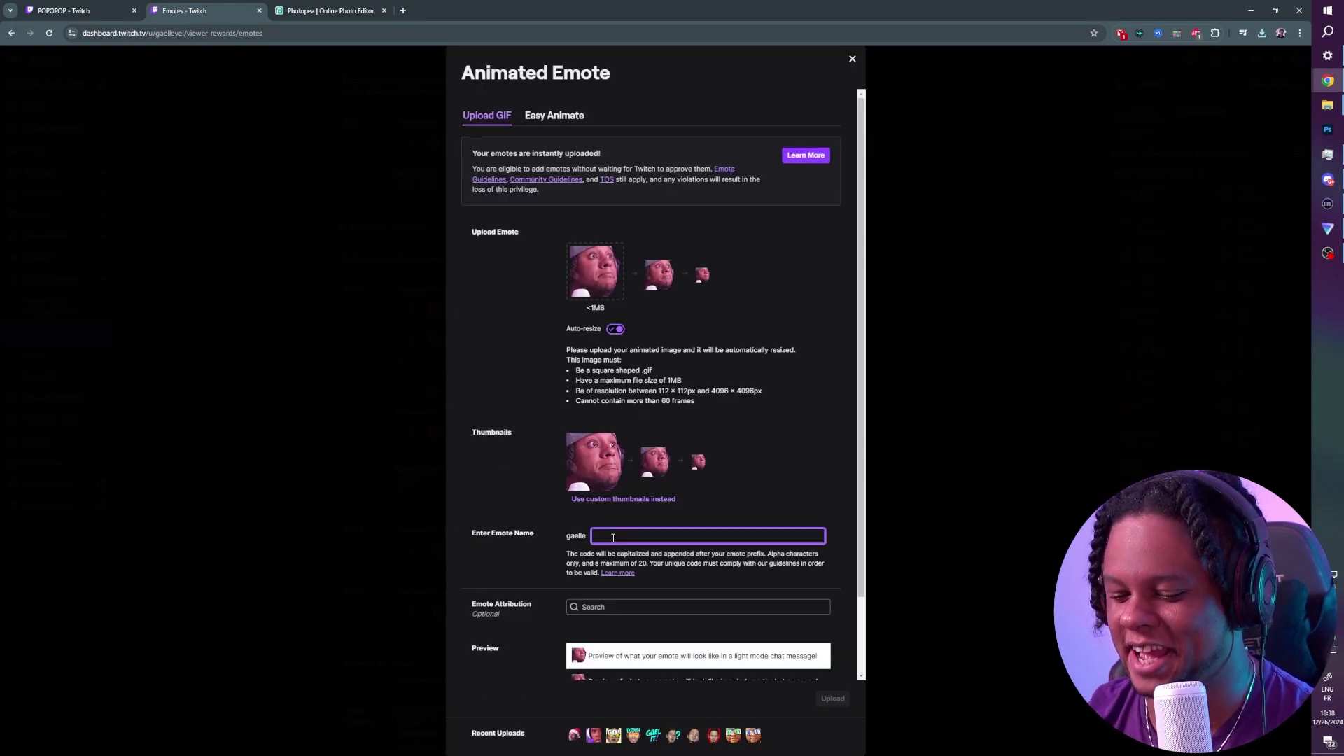
{"action": "type", "text": "POP"}
{"action": "scroll", "coordinate": [613, 536], "scroll_direction": "down", "scroll_amount": 3}
{"action": "left_click", "coordinate": [832, 697]}
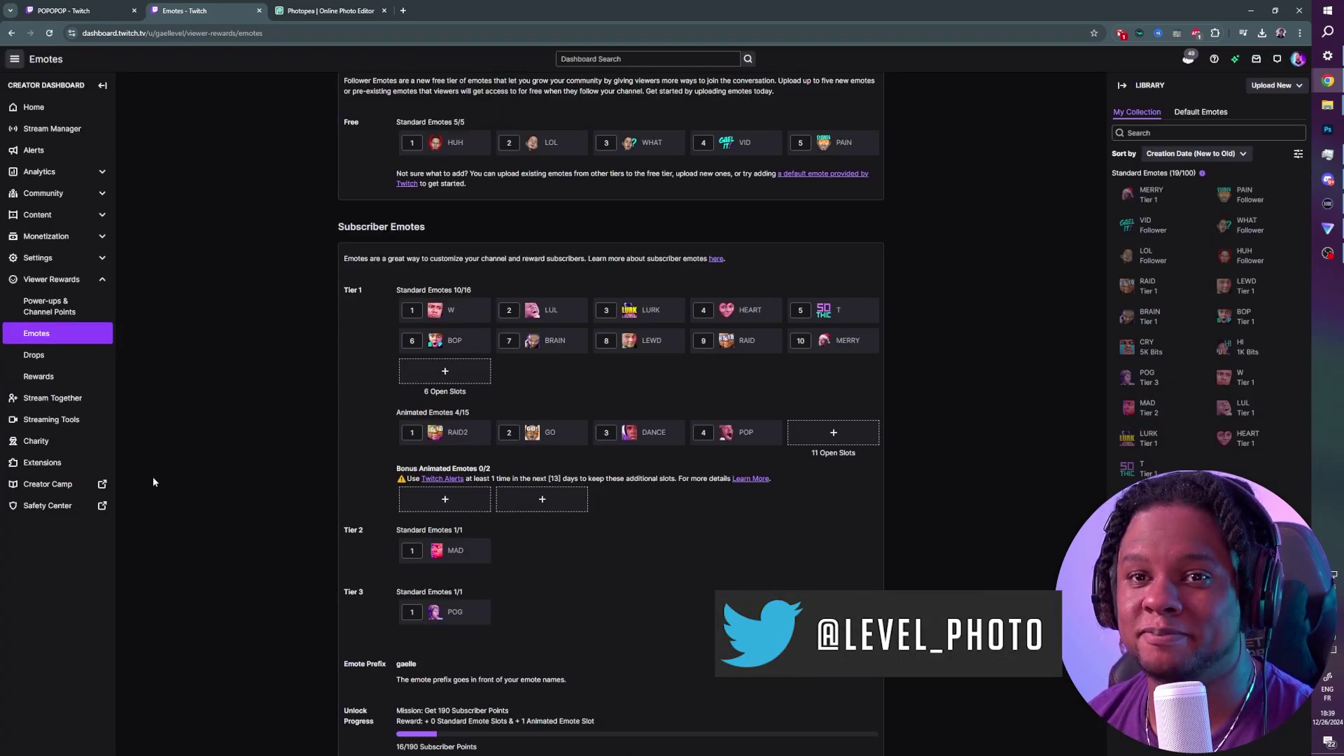
- Switch back to Photopea with gaellePOP.psd open
{"action": "left_click", "coordinate": [343, 12]}
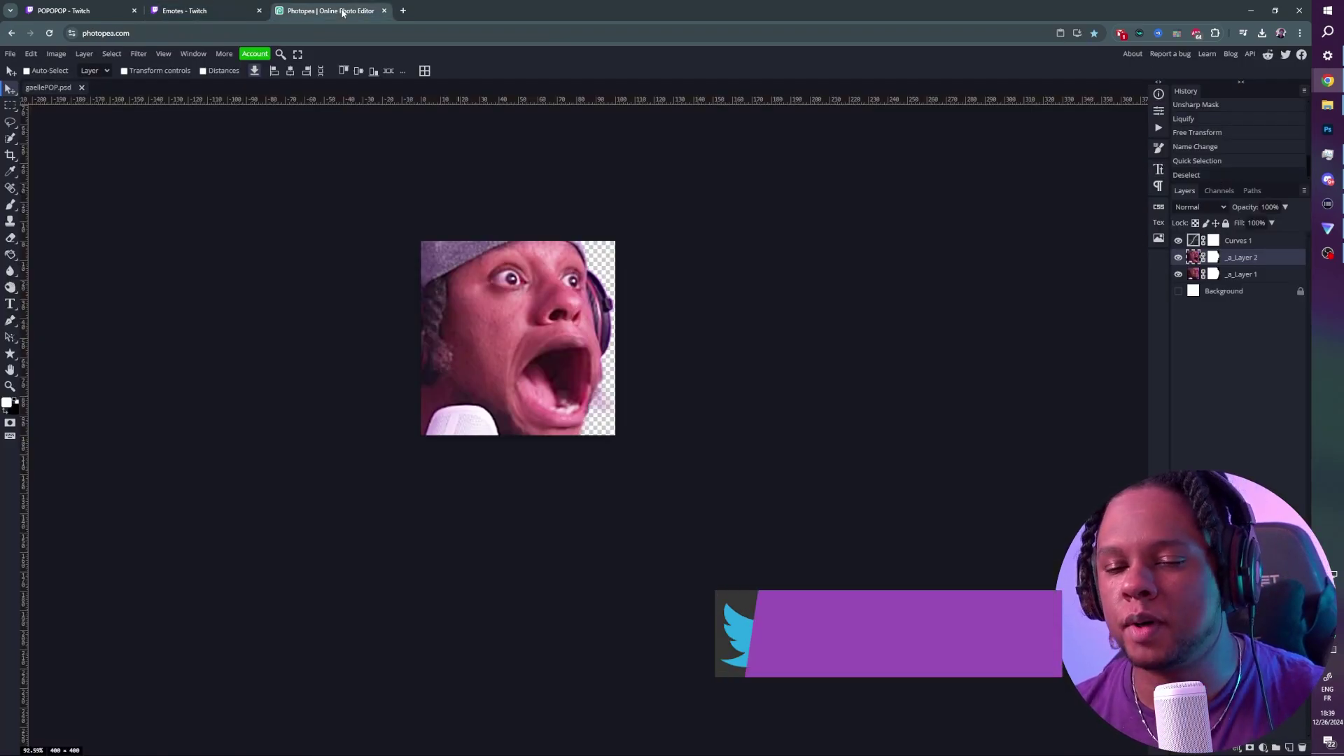